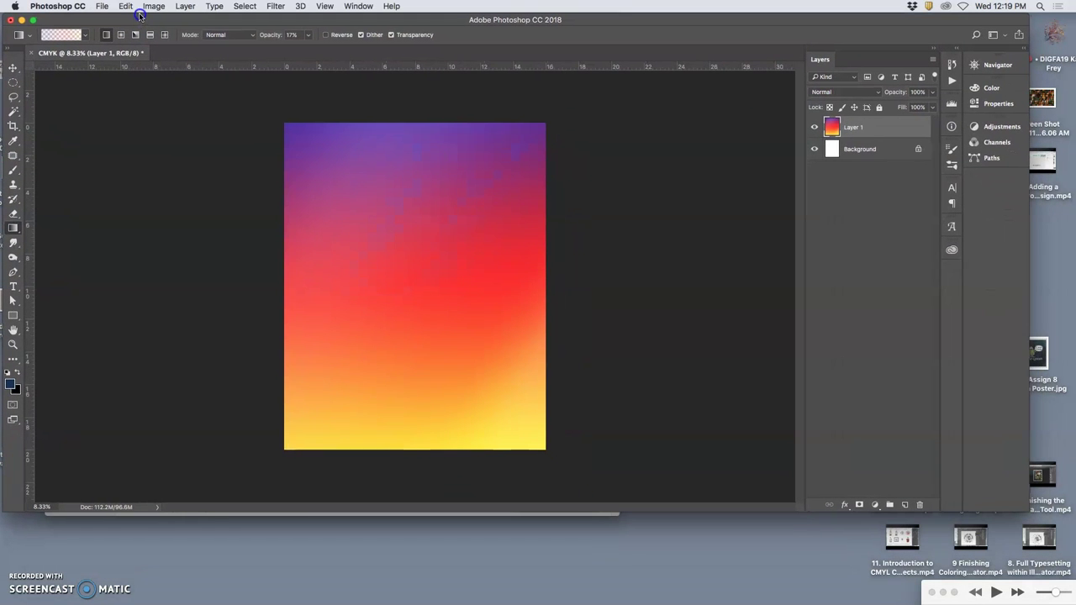
Enlarge the Photoshop window and bring up the Image > Mode menu showing Grayscale.
{"action": "left_click_drag", "start_coordinate": [1028, 510], "coordinate": [1073, 602]}
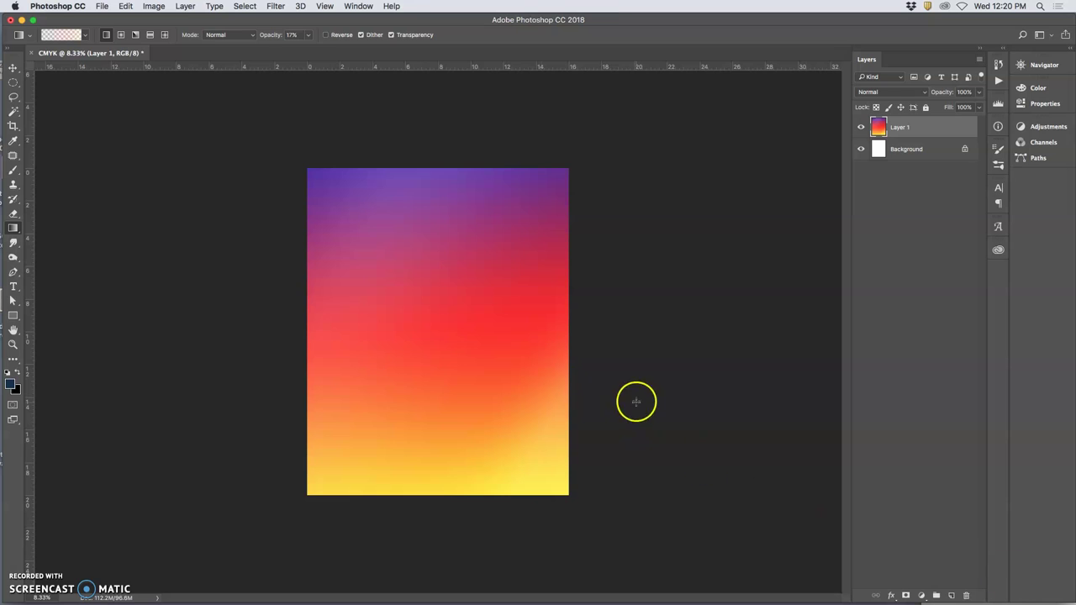
{"action": "left_click", "coordinate": [154, 6]}
{"action": "mouse_move", "coordinate": [160, 20]}
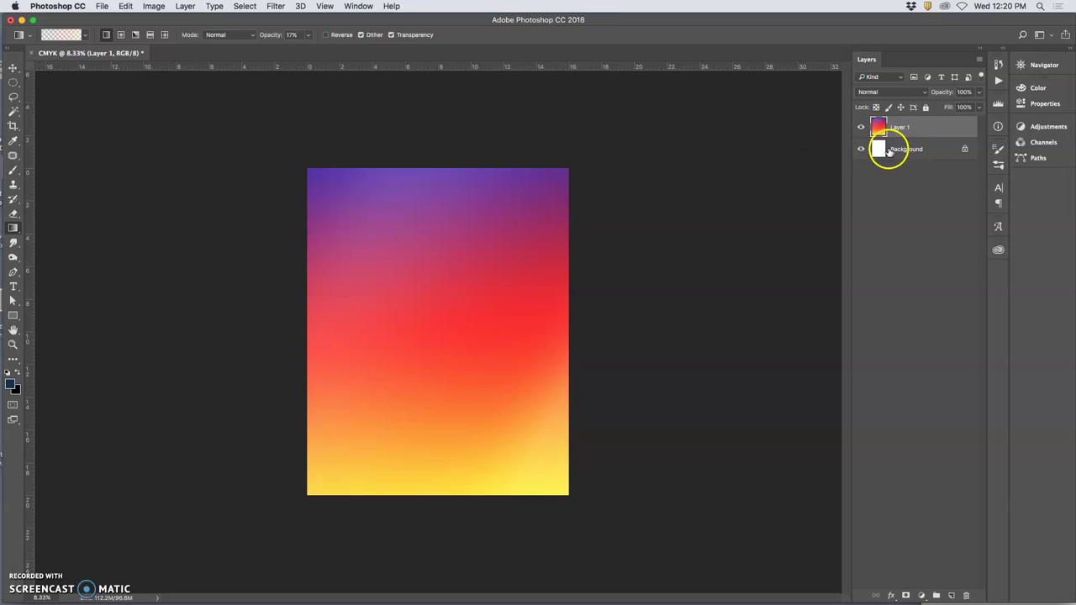
Flatten the poster into one Background layer, check its 16 × 20 inch size, then select the Gradient tool.
{"action": "left_click", "coordinate": [183, 6]}
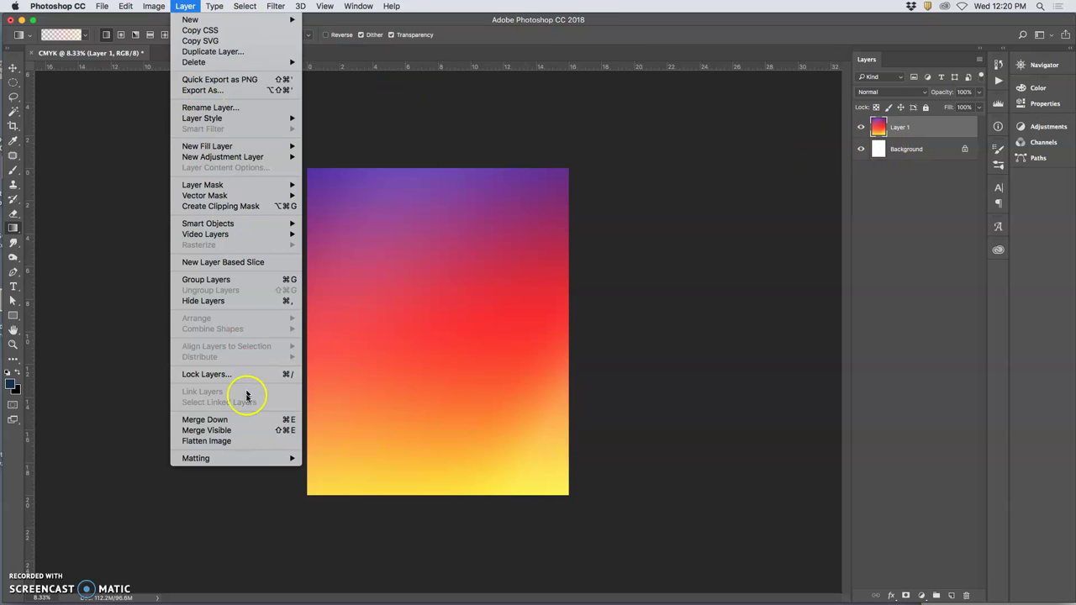
{"action": "left_click", "coordinate": [239, 440]}
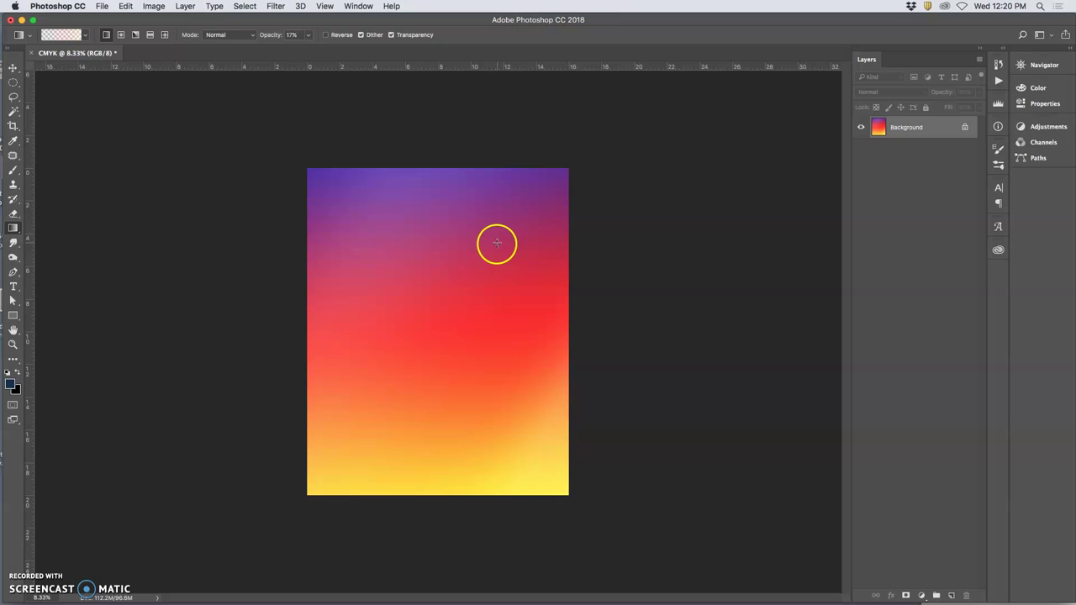
{"action": "left_click", "coordinate": [155, 8]}
{"action": "left_click", "coordinate": [164, 93]}
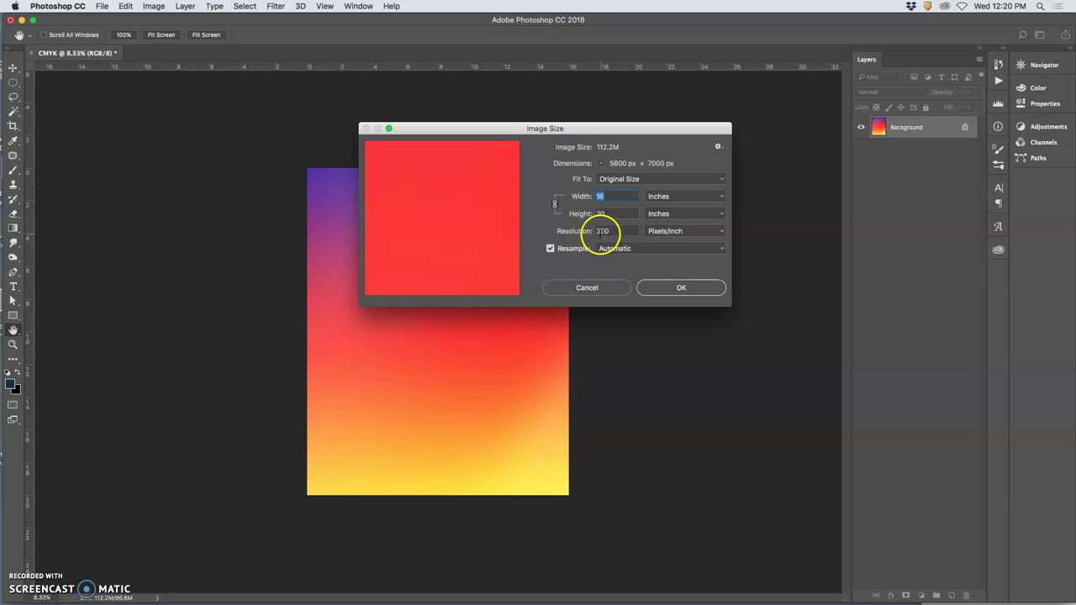
{"action": "left_click", "coordinate": [670, 287]}
{"action": "key", "text": "g"}
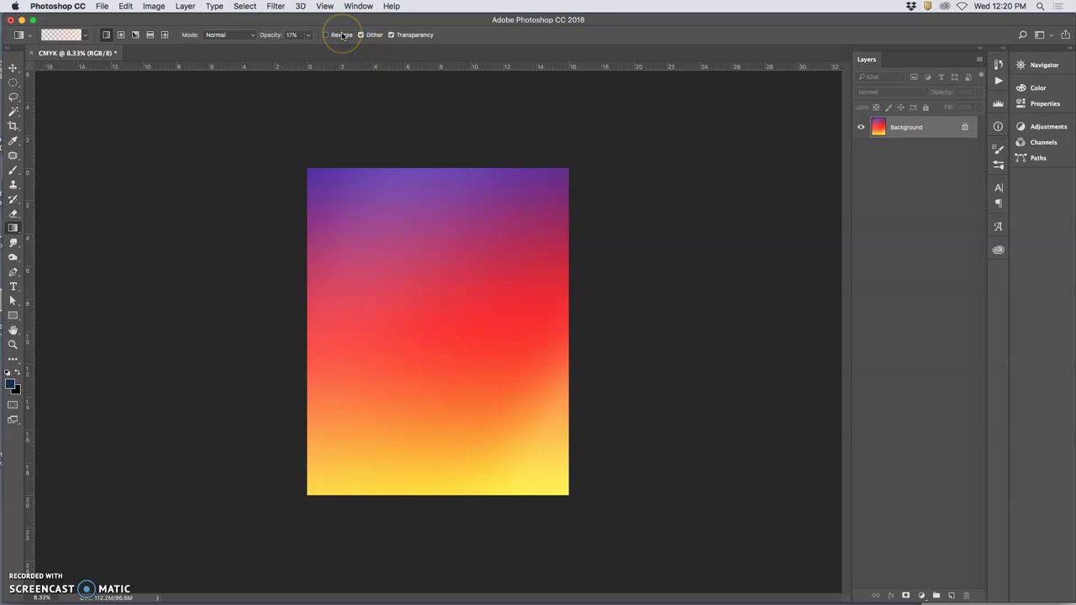
{"action": "left_click", "coordinate": [289, 14]}
Preview the Sketch > Halftone Pattern filter in the Filter Gallery, then cancel without applying it.
{"action": "left_click", "coordinate": [277, 6]}
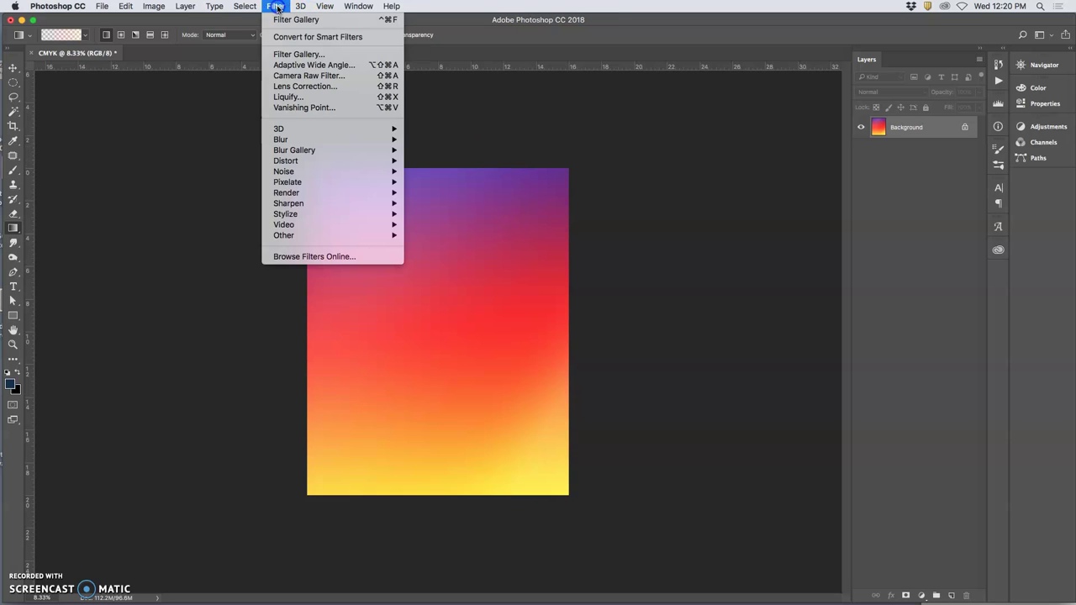
{"action": "left_click", "coordinate": [299, 54]}
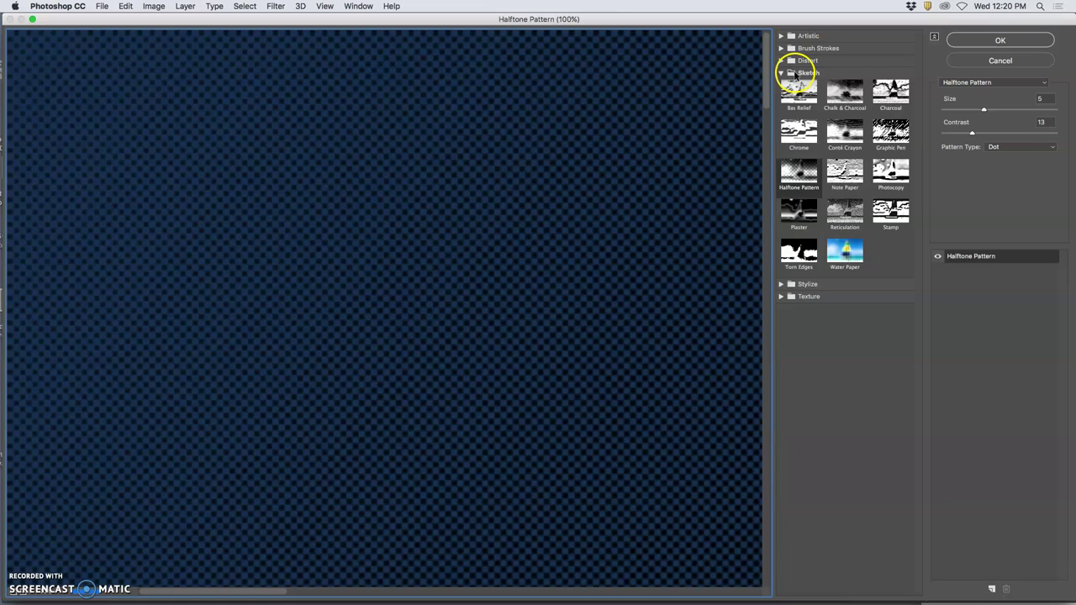
{"action": "left_click", "coordinate": [794, 73]}
{"action": "left_click", "coordinate": [793, 73]}
{"action": "left_click", "coordinate": [800, 170]}
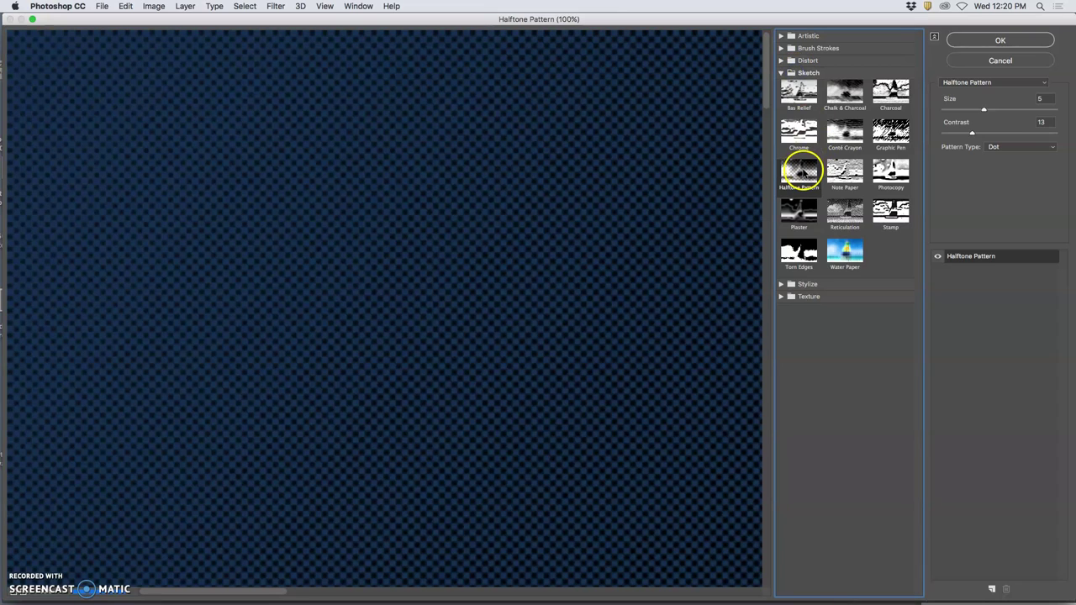
{"action": "left_click", "coordinate": [965, 61]}
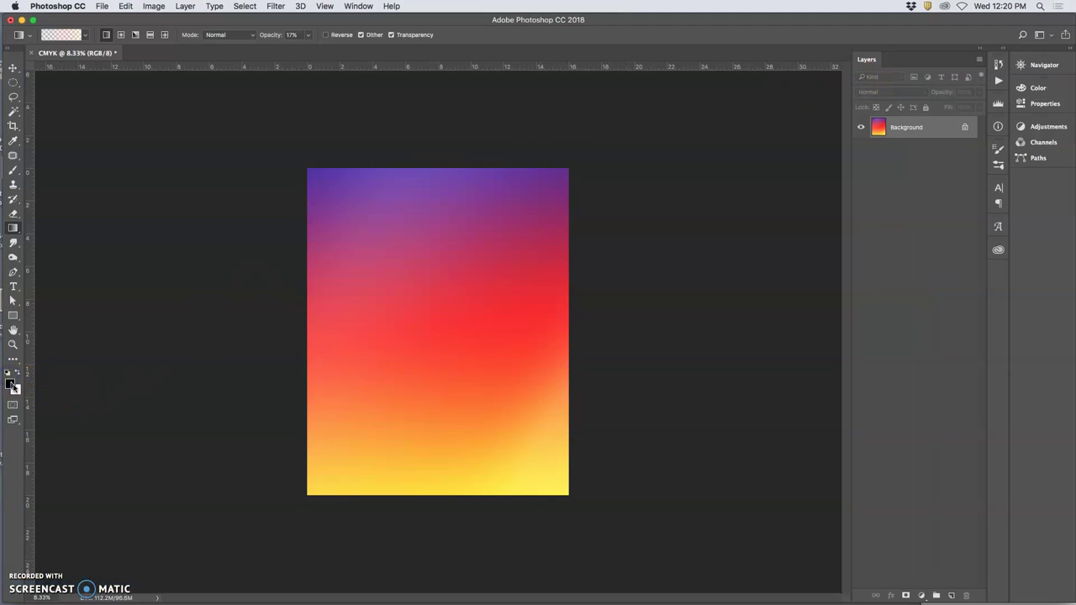
Reopen Halftone Pattern in the Filter Gallery and set Size 3, Contrast 21, Dot pattern.
{"action": "left_click", "coordinate": [278, 6]}
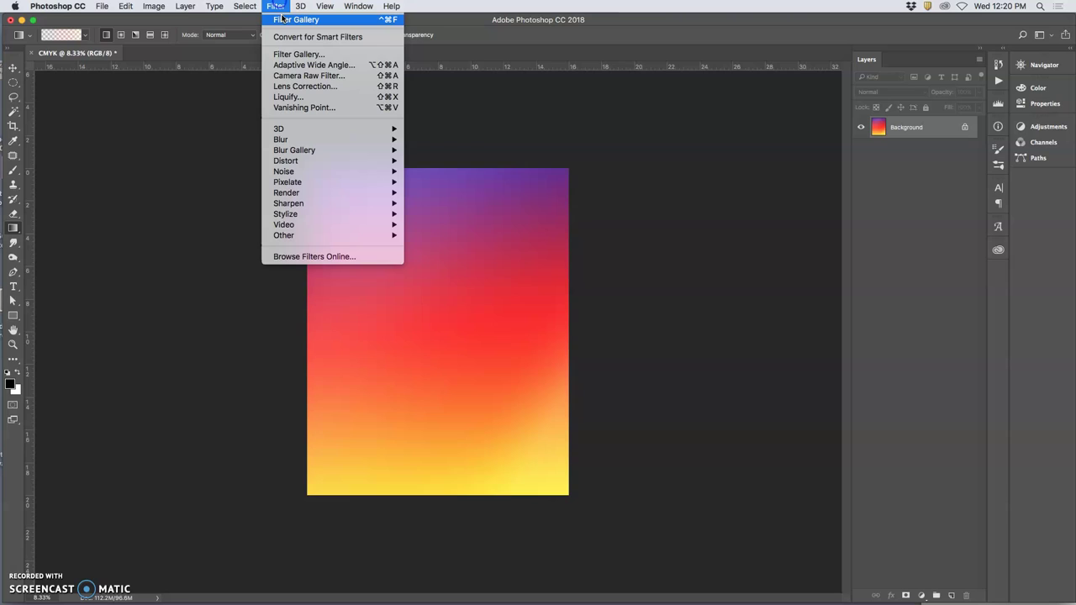
{"action": "left_click", "coordinate": [286, 54]}
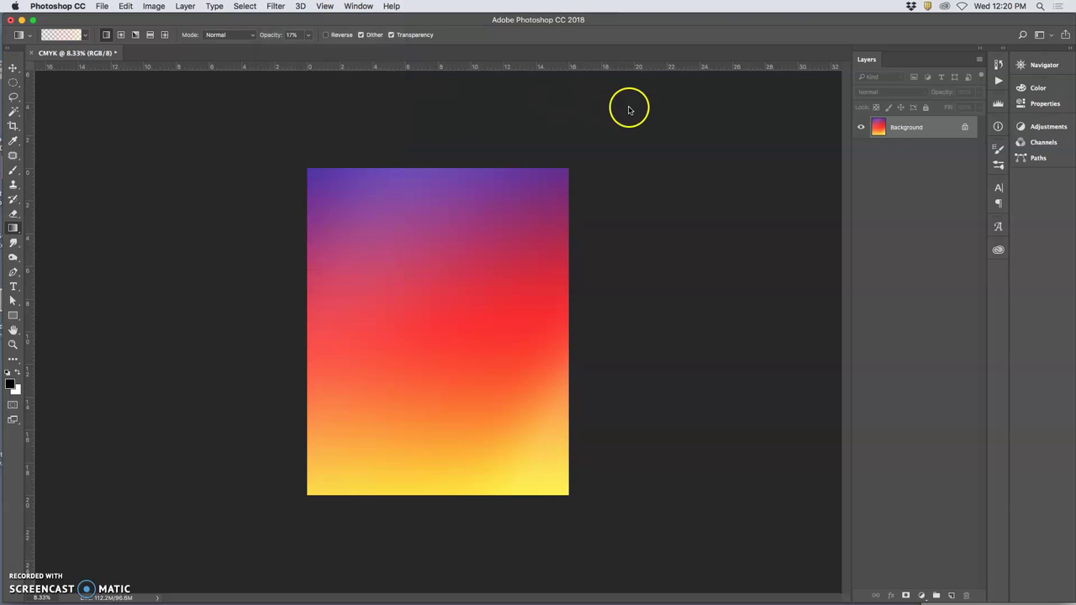
{"action": "left_click", "coordinate": [803, 73]}
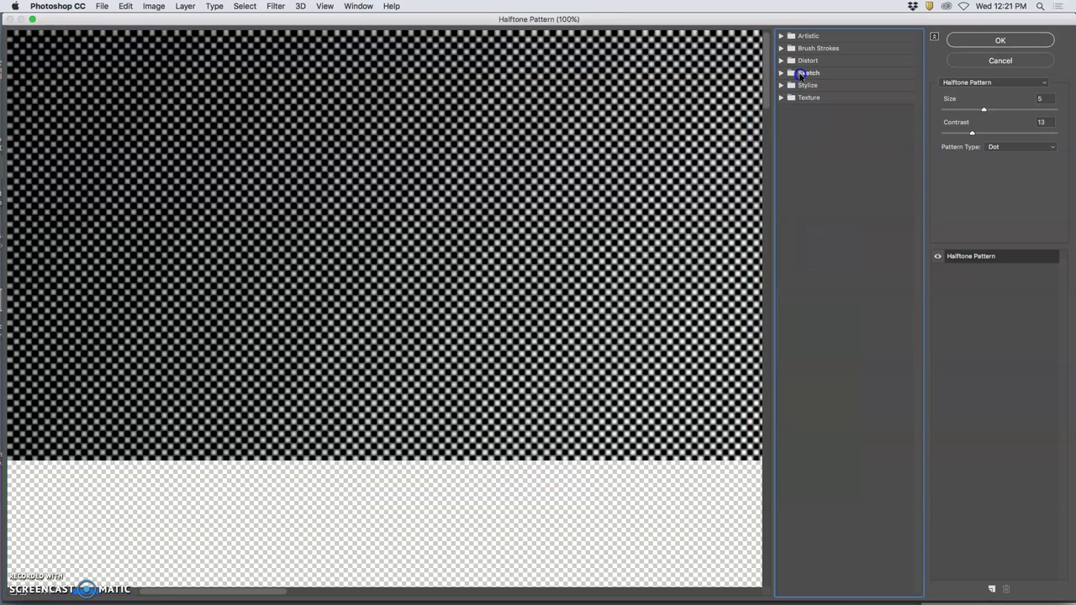
{"action": "left_click", "coordinate": [803, 74]}
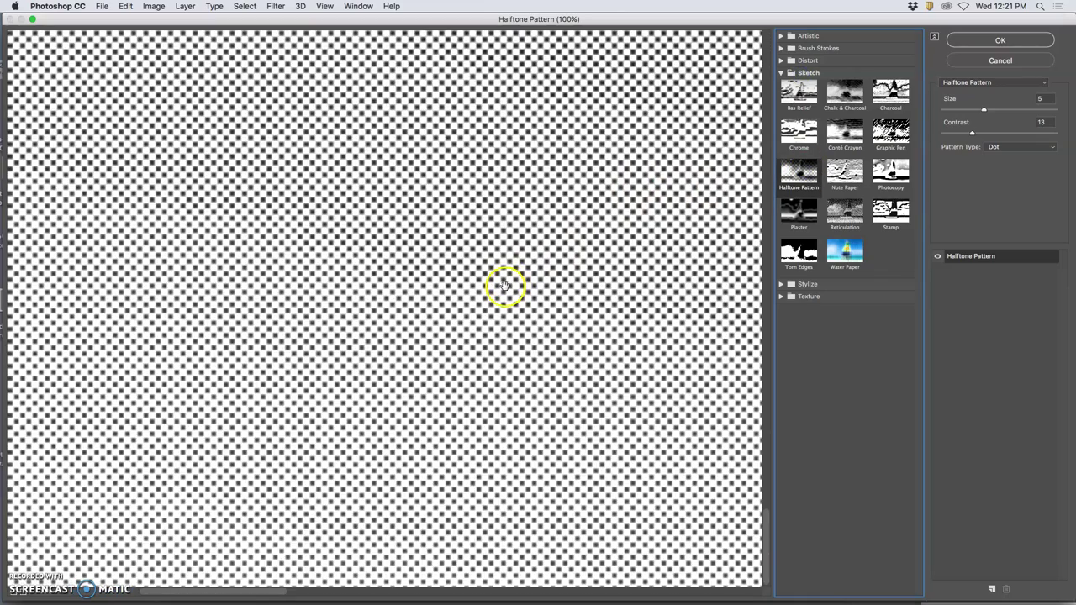
{"action": "left_click", "coordinate": [968, 110]}
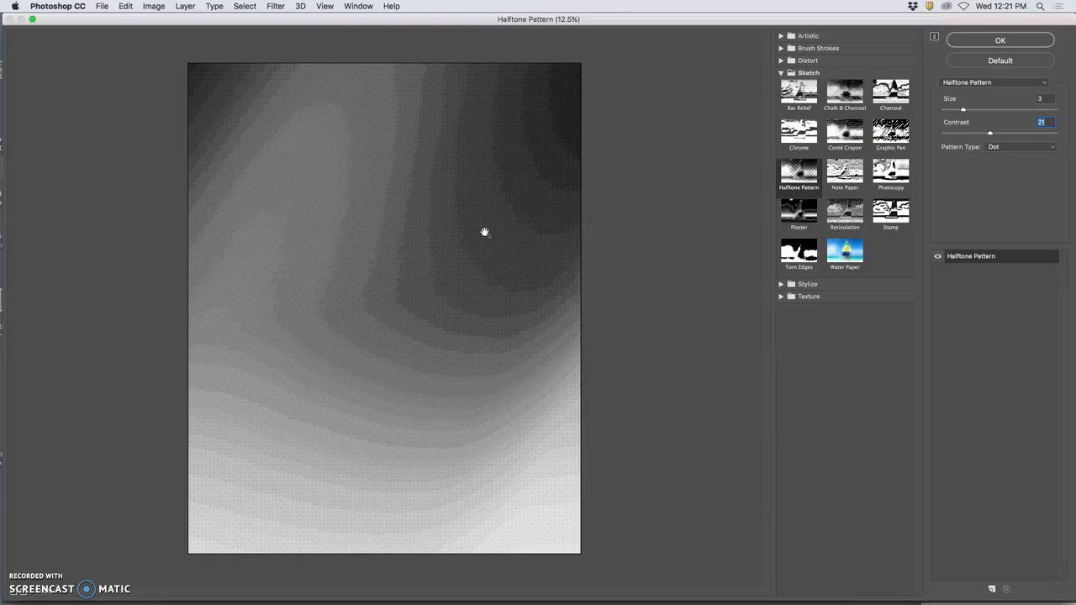
Zoom the filter preview in to 600% to inspect the halftone dots.
{"action": "key", "text": "super+plus"}
{"action": "key", "text": "super+plus"}
{"action": "key", "text": "super+plus"}
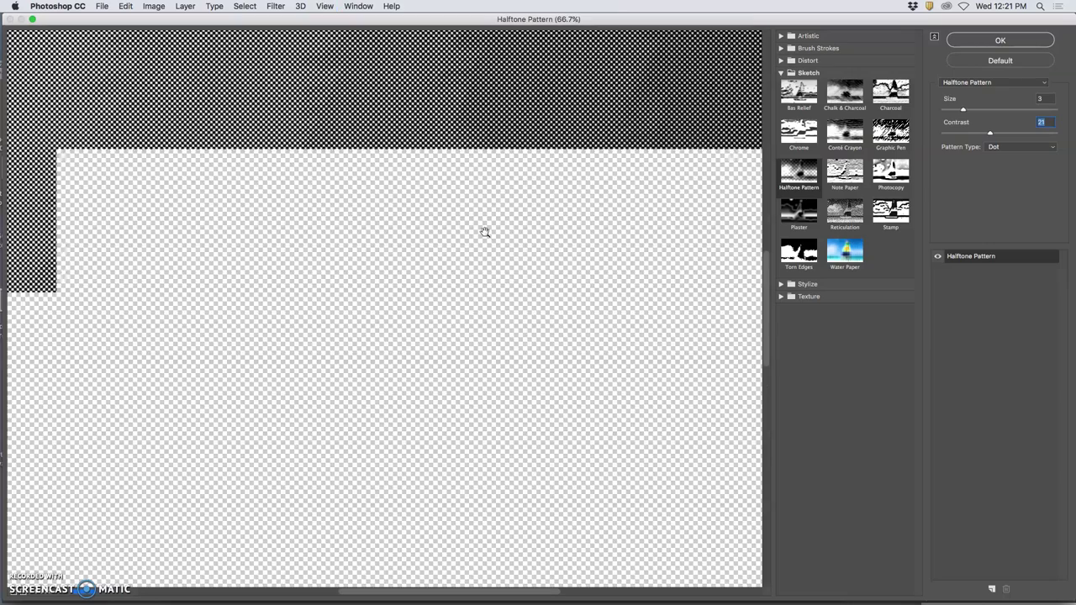
{"action": "key", "text": "super+plus"}
{"action": "key", "text": "super+plus"}
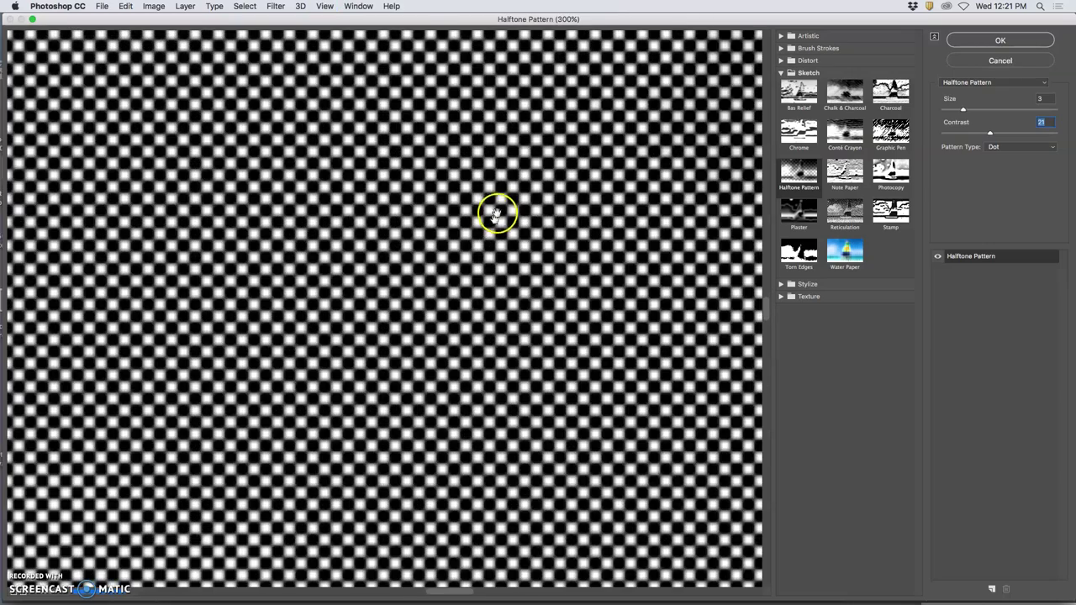
{"action": "key", "text": "super+plus"}
{"action": "key", "text": "super+plus"}
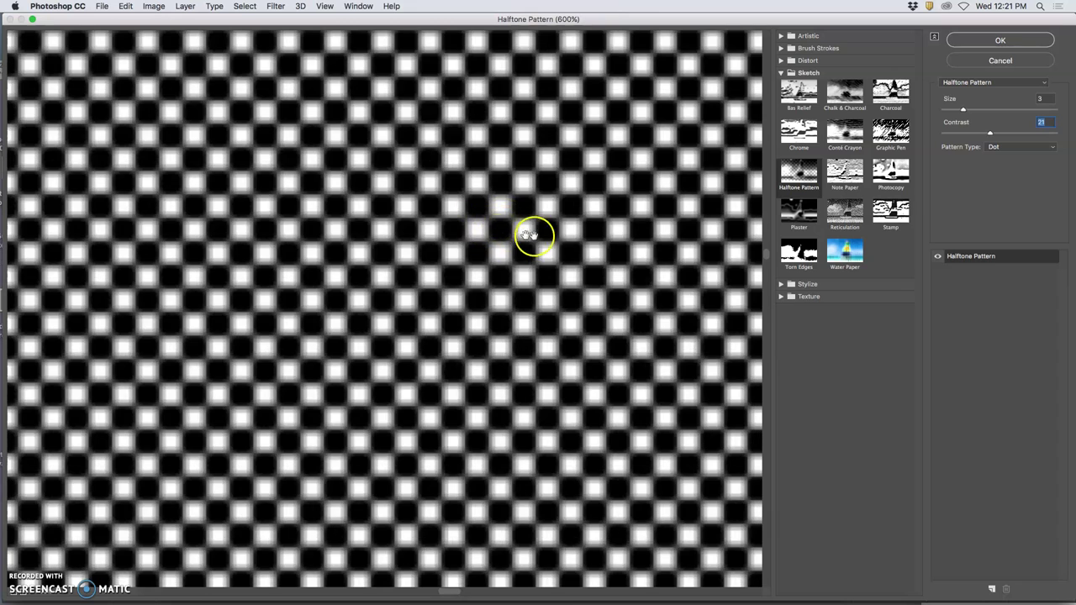
{"action": "left_click", "coordinate": [1052, 148]}
{"action": "left_click", "coordinate": [1049, 147]}
{"action": "left_click", "coordinate": [1052, 148]}
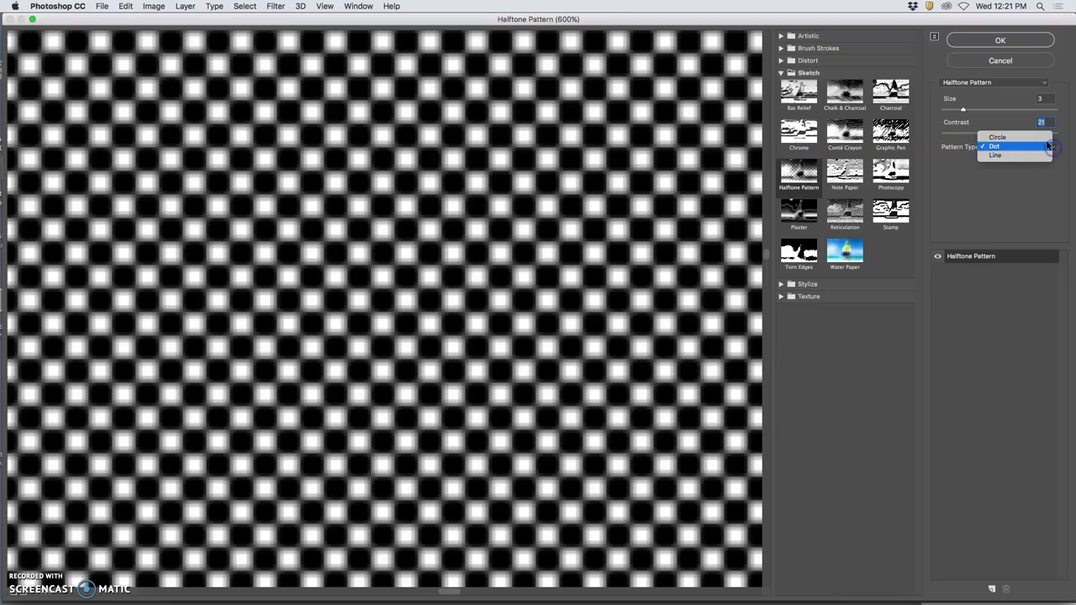
{"action": "left_click", "coordinate": [1030, 135]}
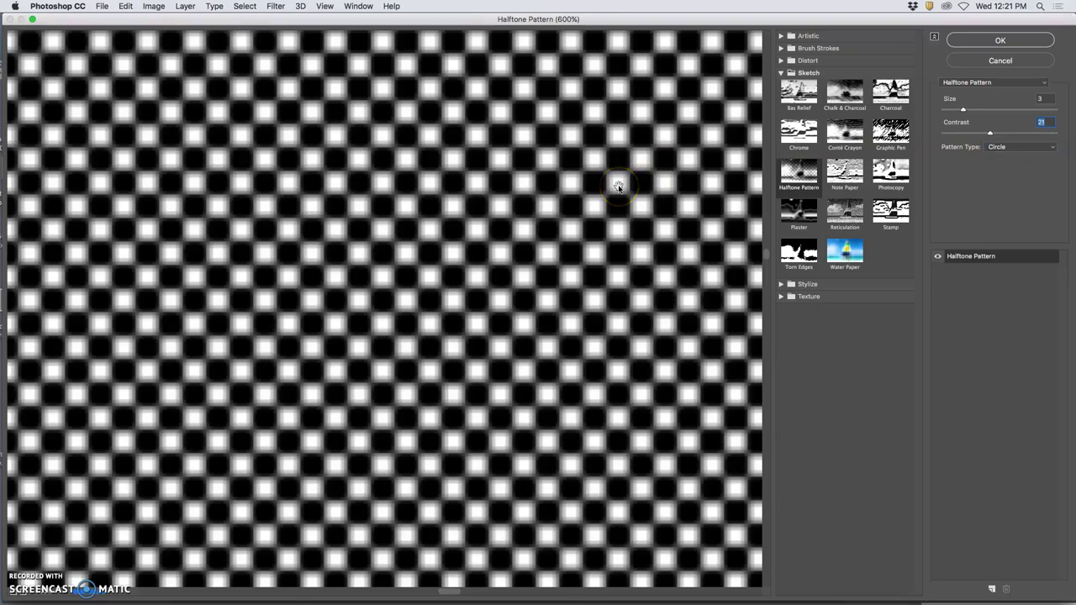
{"action": "key", "text": "super+minus"}
{"action": "key", "text": "super+minus"}
{"action": "key", "text": "super+minus"}
{"action": "key", "text": "super+minus"}
{"action": "key", "text": "super+minus"}
{"action": "key", "text": "super+minus"}
{"action": "key", "text": "super+minus"}
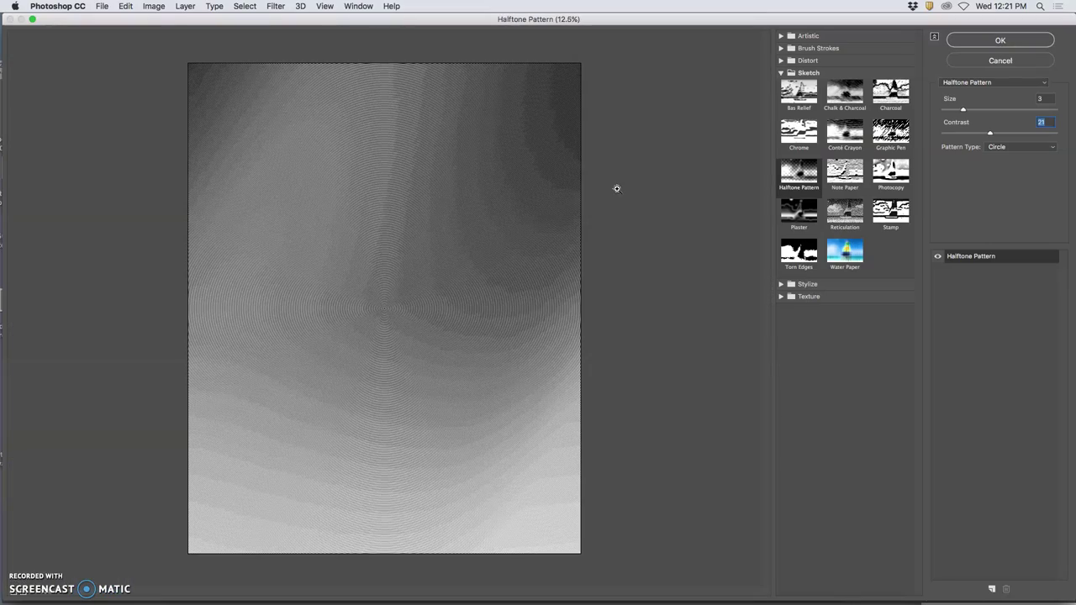
{"action": "left_click", "coordinate": [1020, 147]}
{"action": "left_click", "coordinate": [1016, 150]}
{"action": "left_click", "coordinate": [1017, 159]}
{"action": "key", "text": "super+plus"}
{"action": "key", "text": "super+plus"}
{"action": "key", "text": "super+plus"}
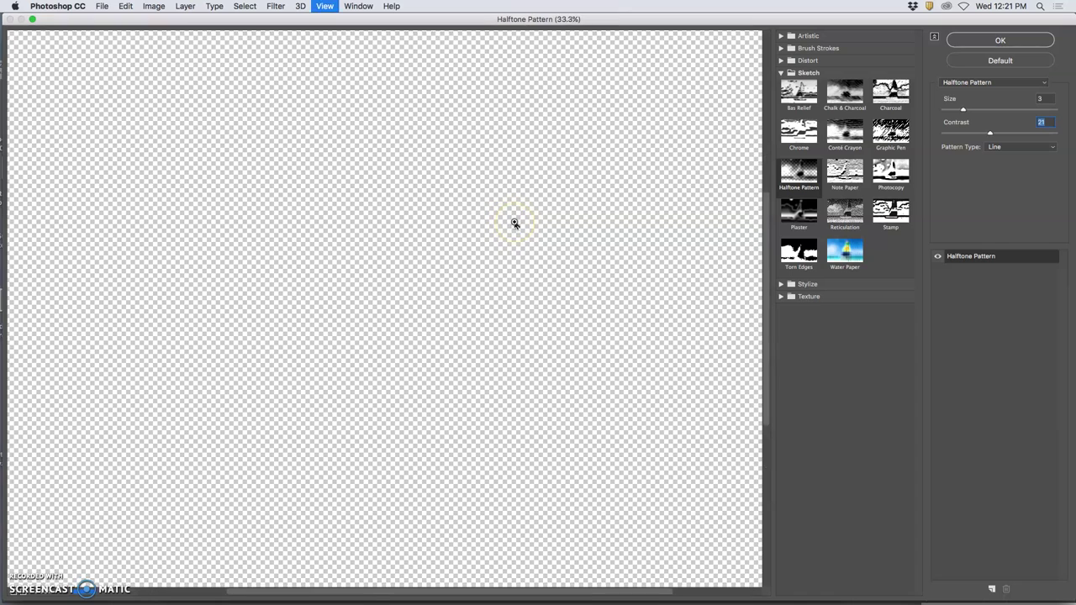
{"action": "key", "text": "super+minus"}
{"action": "key", "text": "super+minus"}
{"action": "key", "text": "super+minus"}
{"action": "key", "text": "super+minus"}
{"action": "key", "text": "super+minus"}
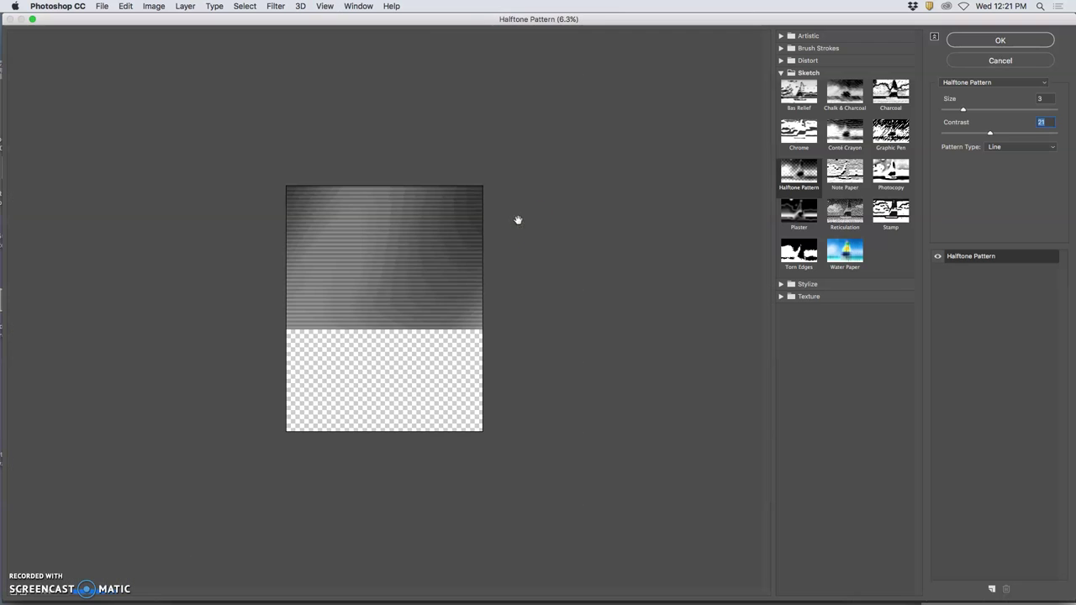
{"action": "left_click", "coordinate": [1013, 146]}
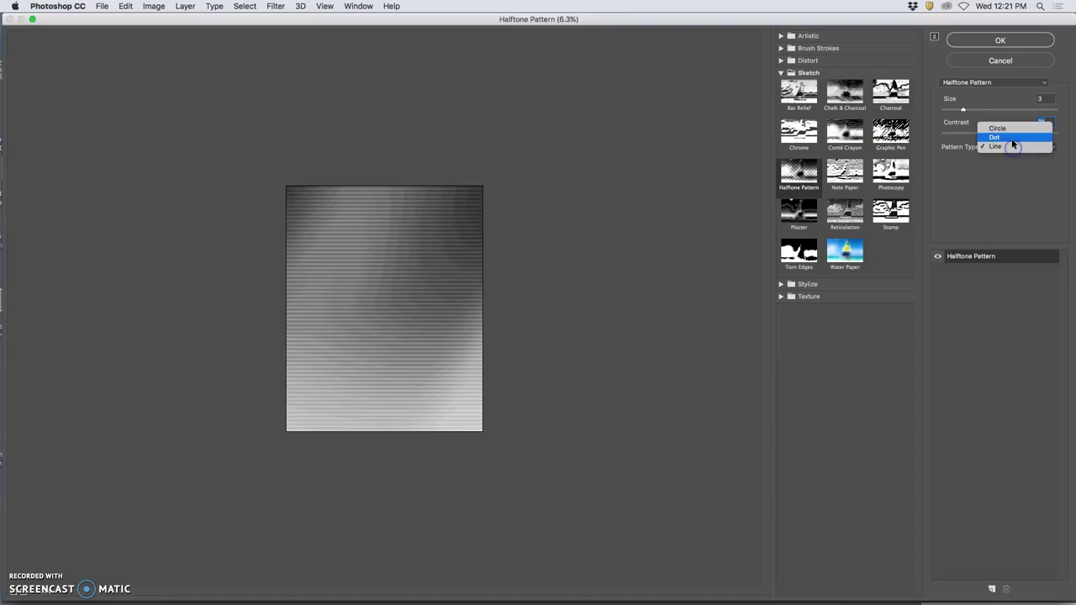
{"action": "left_click", "coordinate": [1013, 138]}
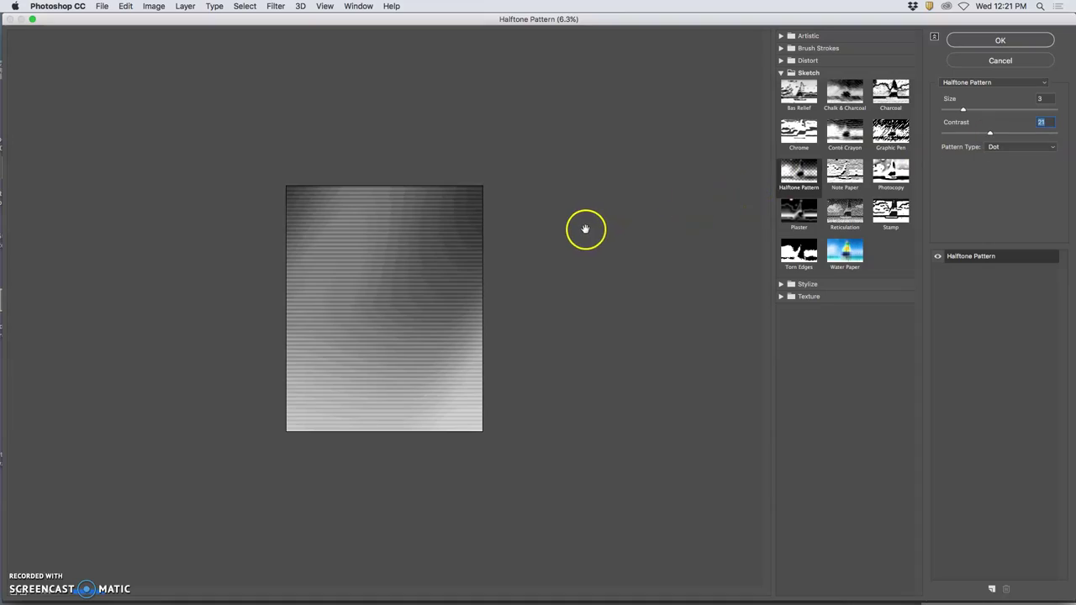
{"action": "key", "text": "super+plus"}
{"action": "key", "text": "super+plus"}
{"action": "key", "text": "super+plus"}
{"action": "key", "text": "super+plus"}
{"action": "key", "text": "super+plus"}
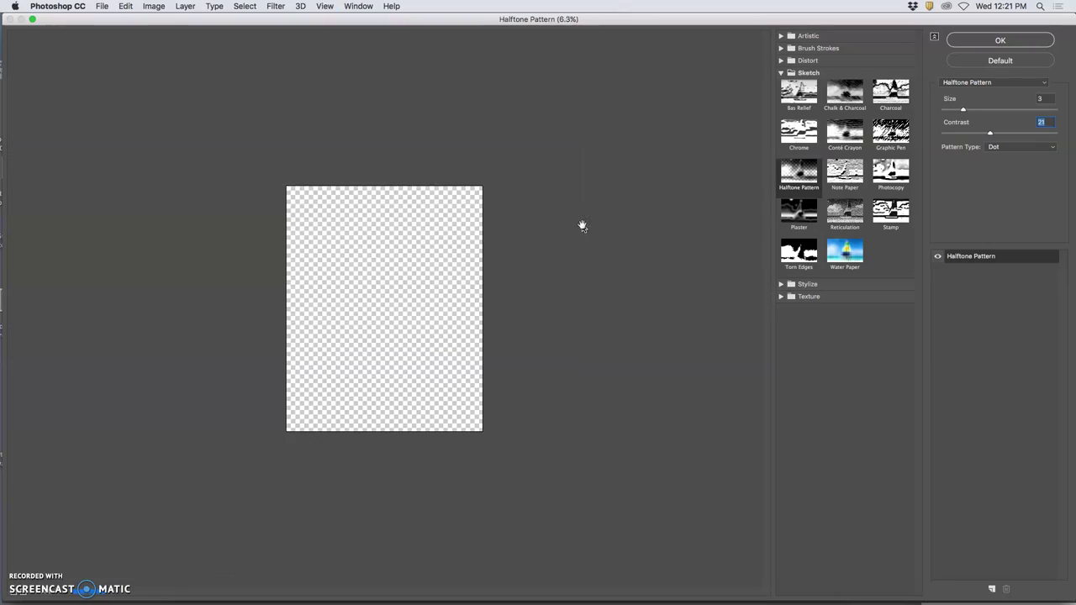
{"action": "key", "text": "super+plus"}
{"action": "left_click_drag", "start_coordinate": [580, 225], "coordinate": [534, 161]}
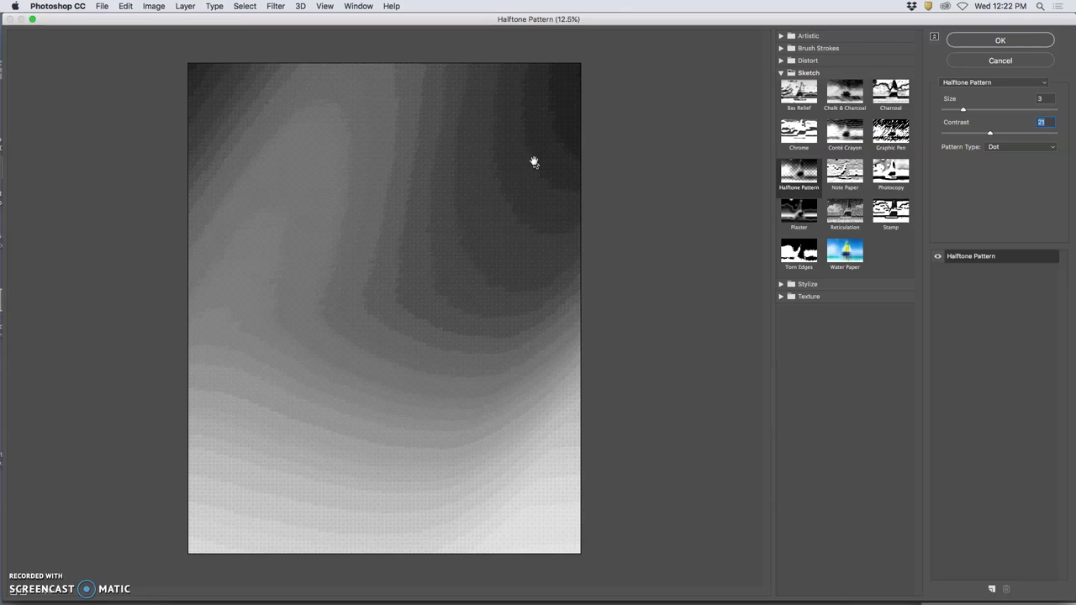
Apply the Dot halftone to the poster, then undo it to restore the colour gradient.
{"action": "left_click", "coordinate": [999, 41]}
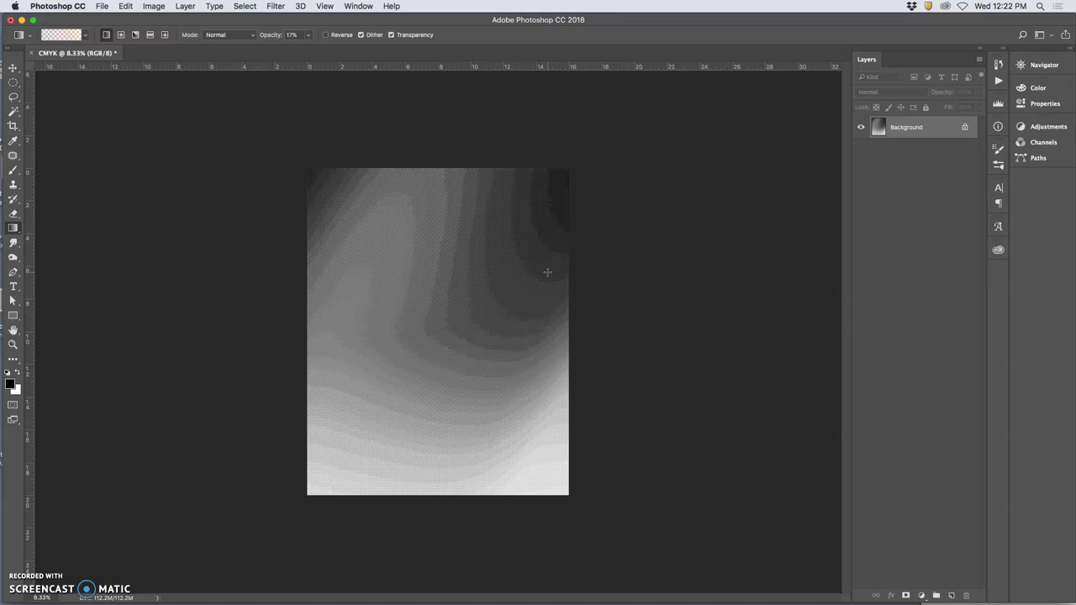
{"action": "key", "text": "super+z"}
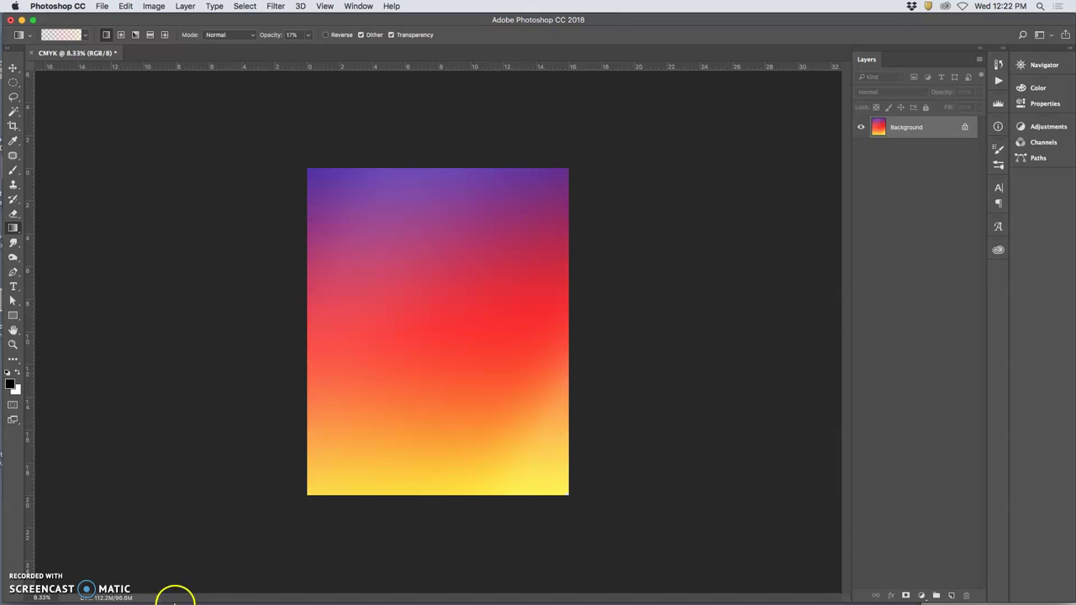
{"action": "mouse_move", "coordinate": [216, 593]}
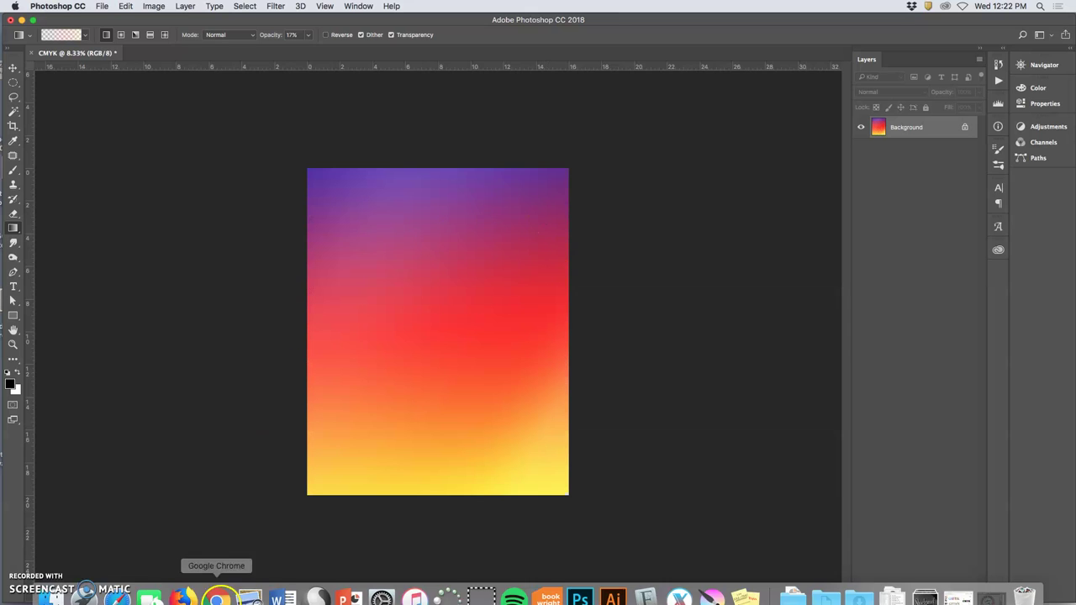
{"action": "left_click", "coordinate": [220, 587]}
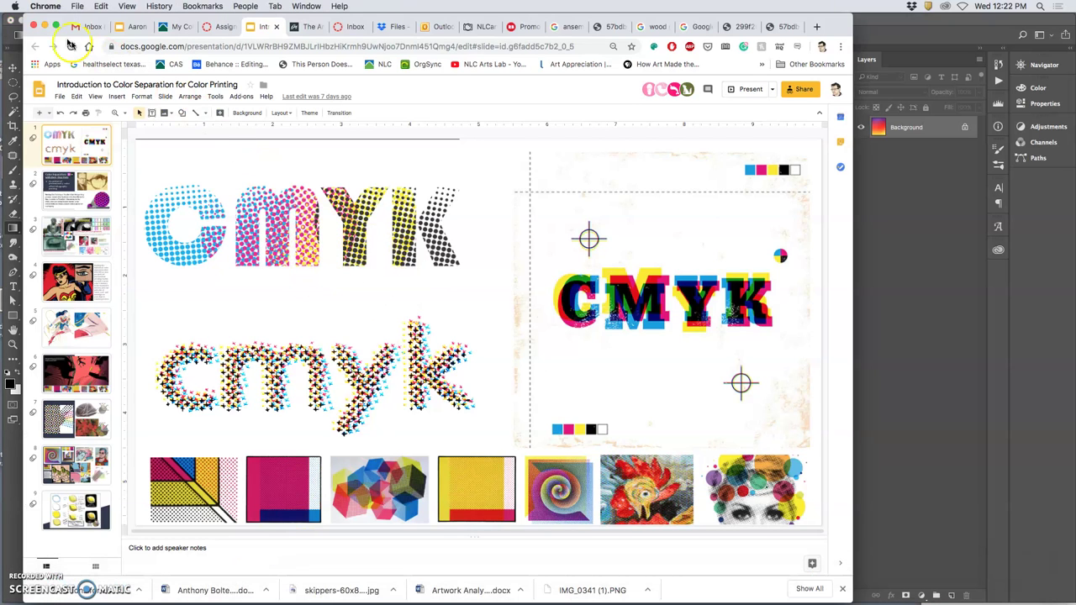
{"action": "left_click", "coordinate": [45, 26]}
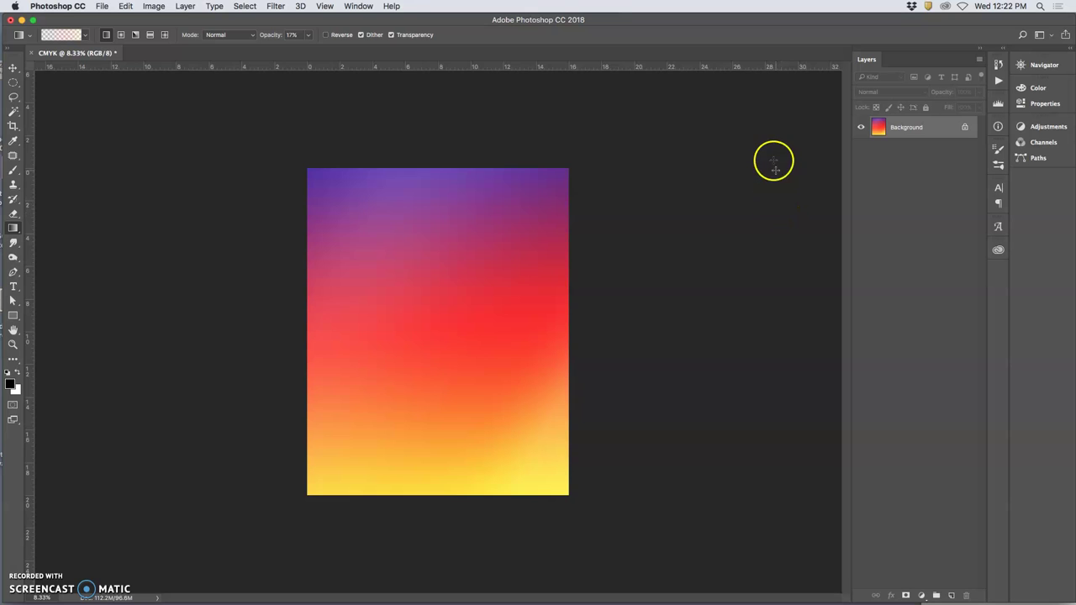
Convert the document to CMYK Color mode and zoom in to 25% to inspect the gradient.
{"action": "left_click", "coordinate": [154, 5]}
{"action": "mouse_move", "coordinate": [232, 27]}
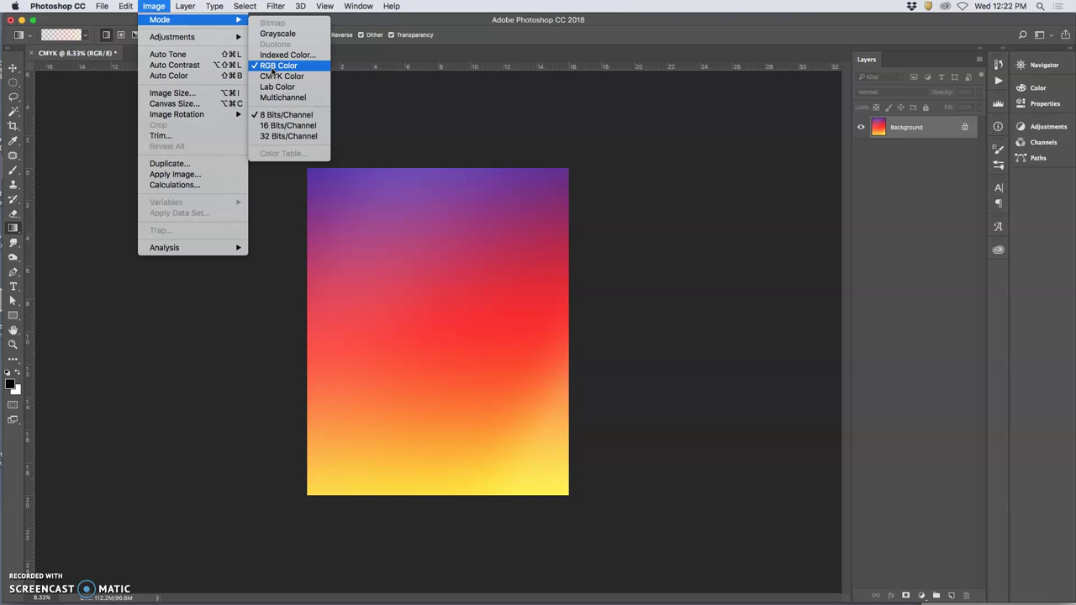
{"action": "left_click", "coordinate": [270, 77]}
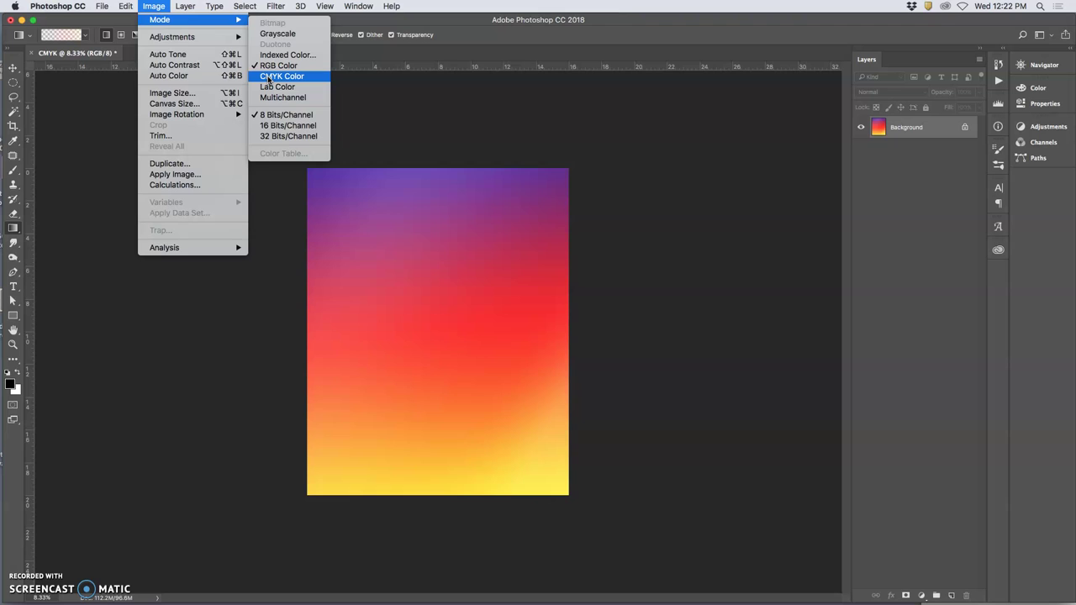
{"action": "left_click", "coordinate": [268, 76]}
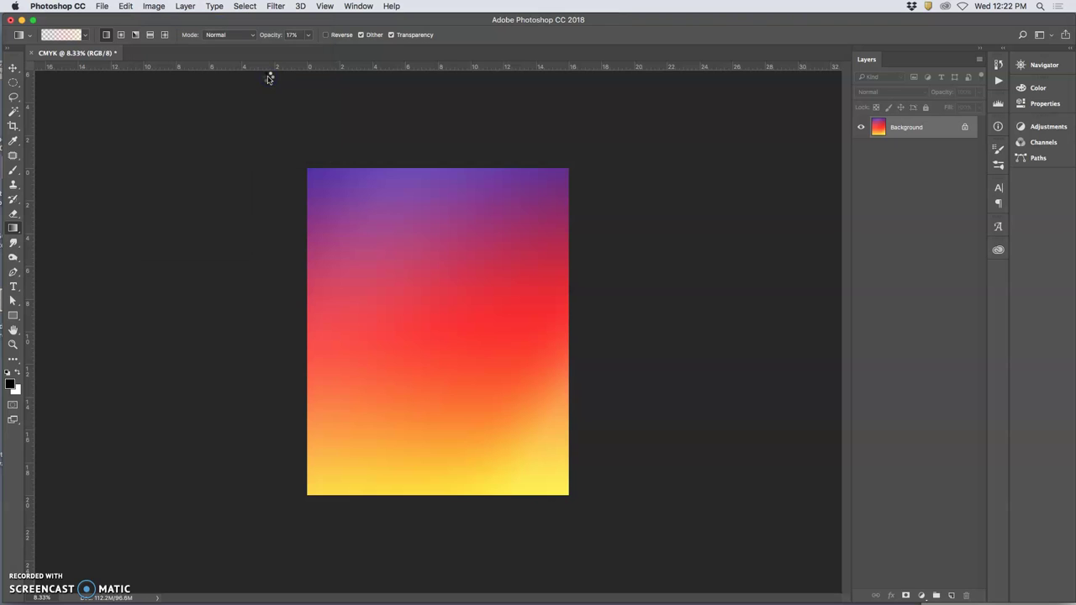
{"action": "left_click", "coordinate": [283, 112]}
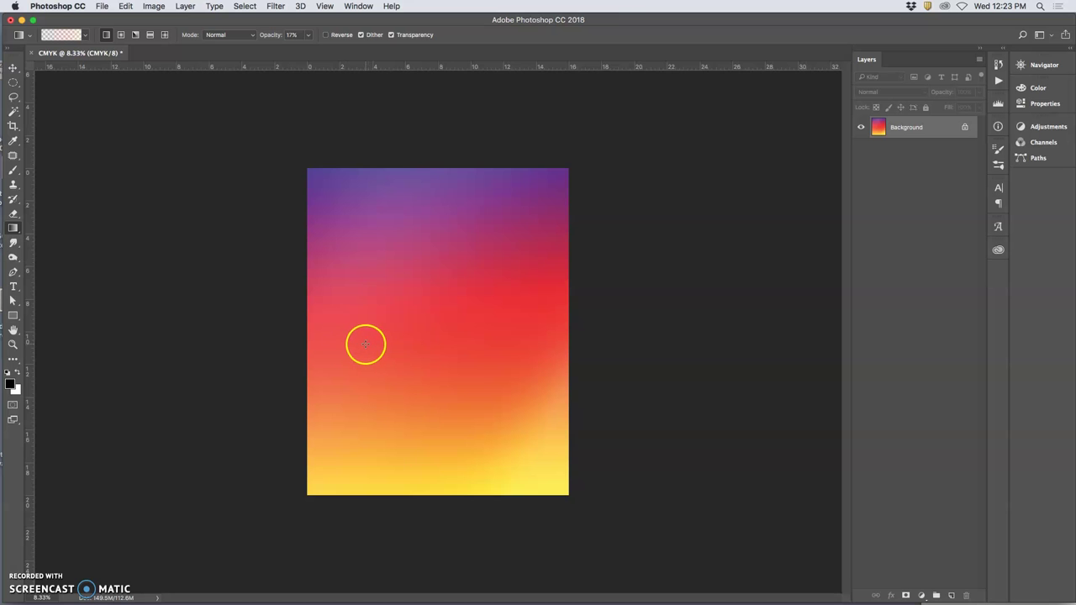
{"action": "key", "text": "super+equal"}
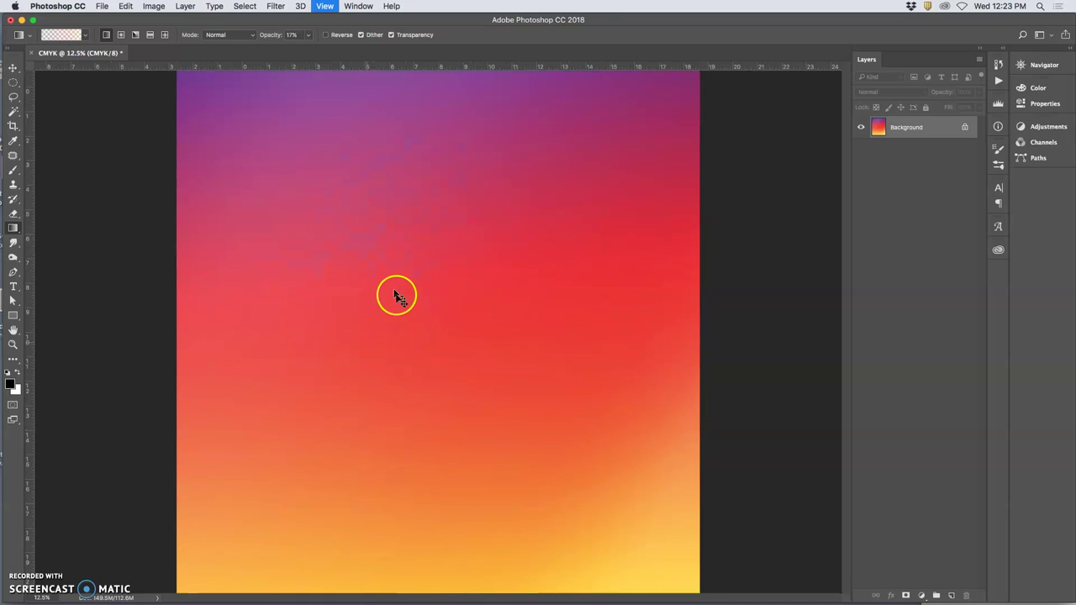
{"action": "key", "text": "super+equal"}
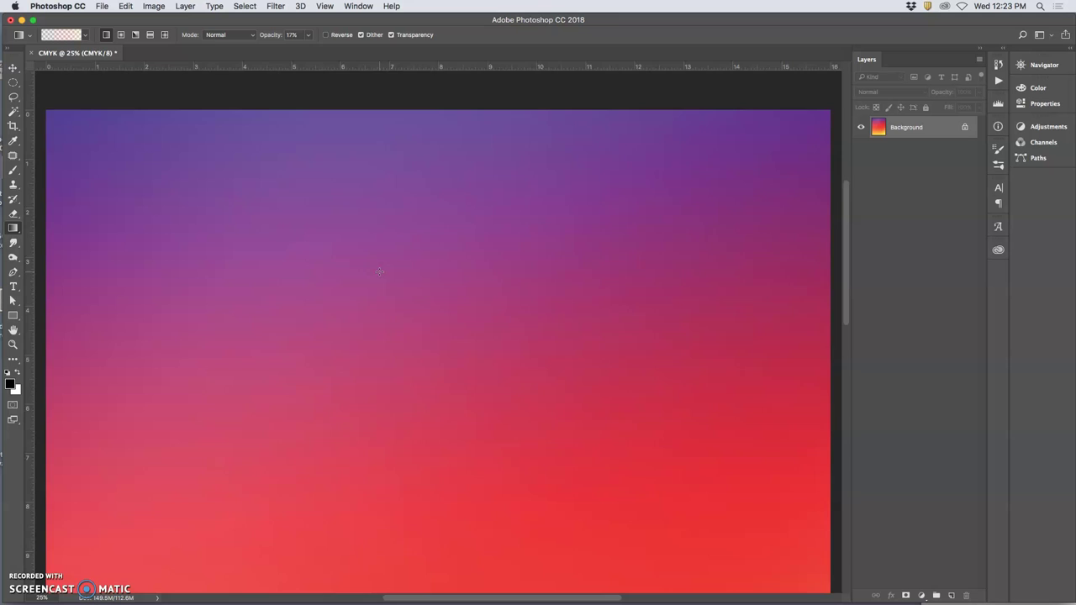
{"action": "scroll", "coordinate": [380, 270], "scroll_direction": "down", "scroll_amount": 3}
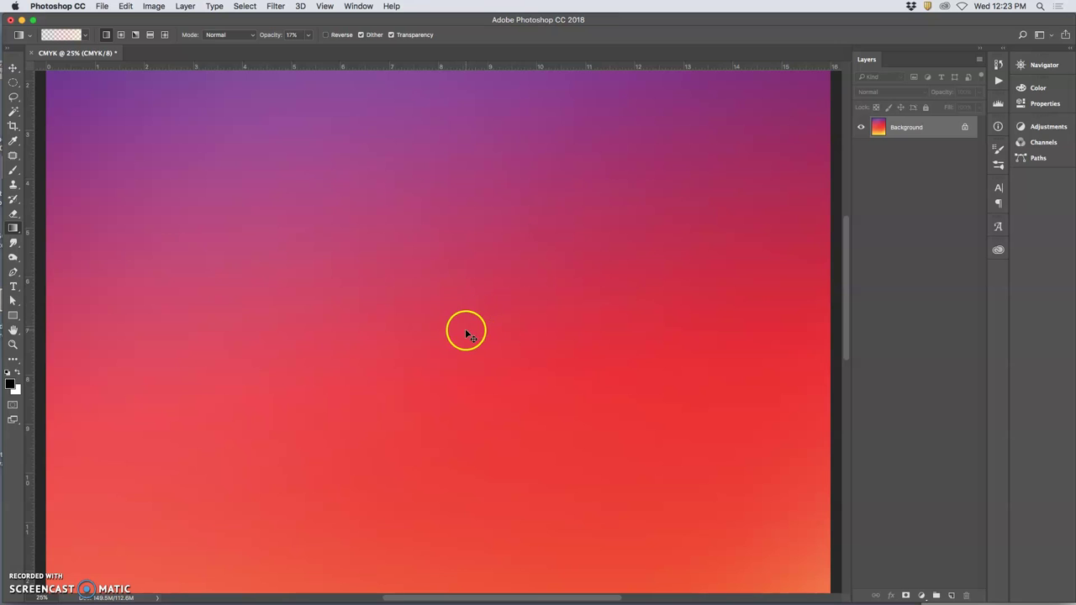
{"action": "scroll", "coordinate": [465, 329], "scroll_direction": "down", "scroll_amount": 5}
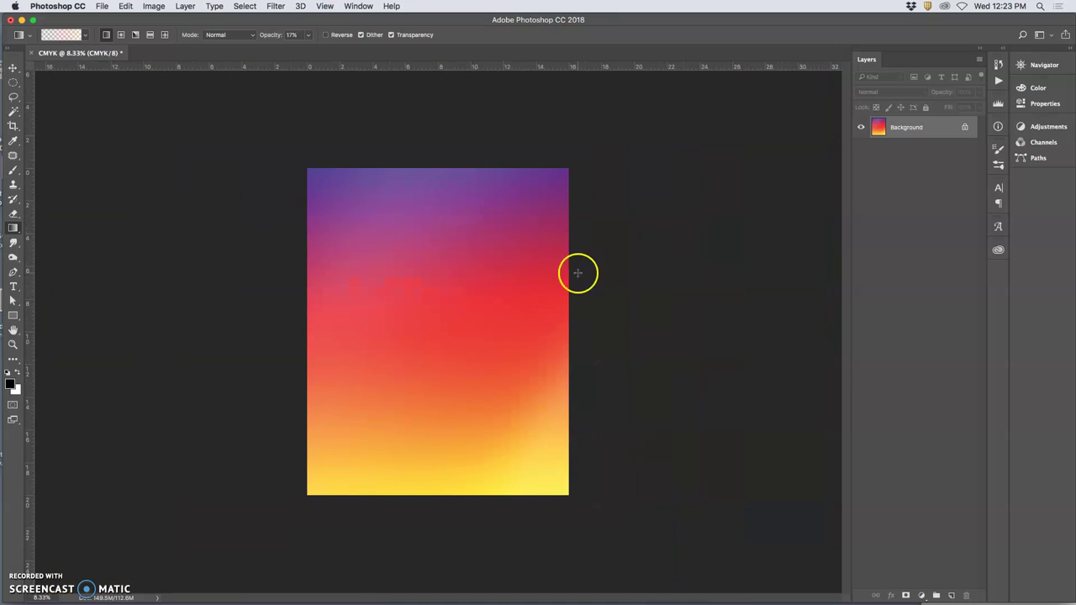
Open the Channels panel, dock it beside Layers, and close the floating Adjustments/Paths panel.
{"action": "left_click", "coordinate": [330, 7]}
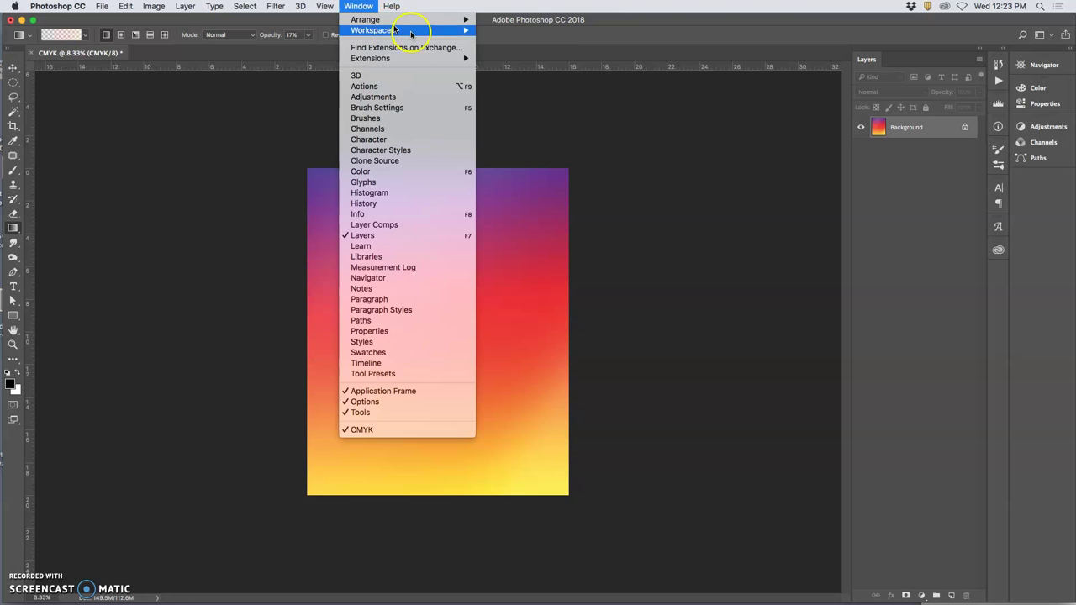
{"action": "mouse_move", "coordinate": [353, 5]}
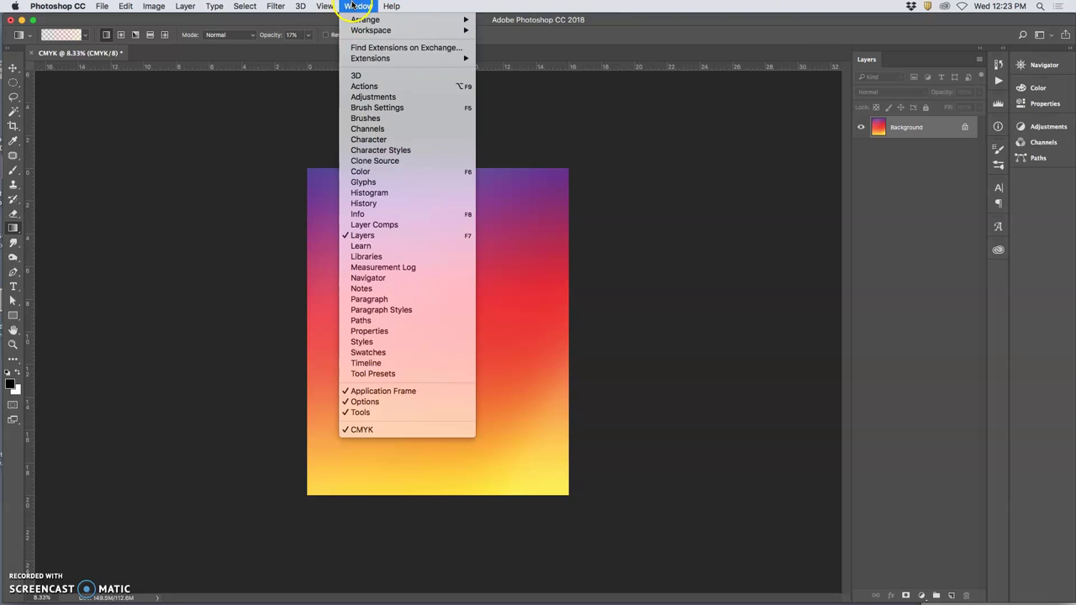
{"action": "left_click", "coordinate": [372, 130]}
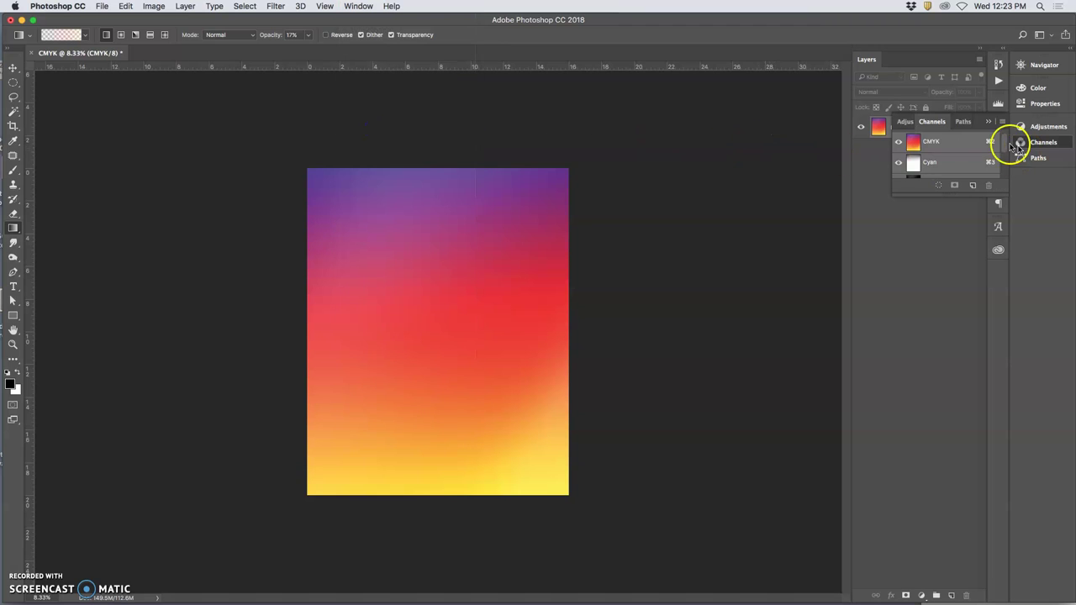
{"action": "left_click_drag", "start_coordinate": [935, 126], "coordinate": [900, 61]}
{"action": "left_click", "coordinate": [908, 78]}
{"action": "left_click", "coordinate": [988, 121]}
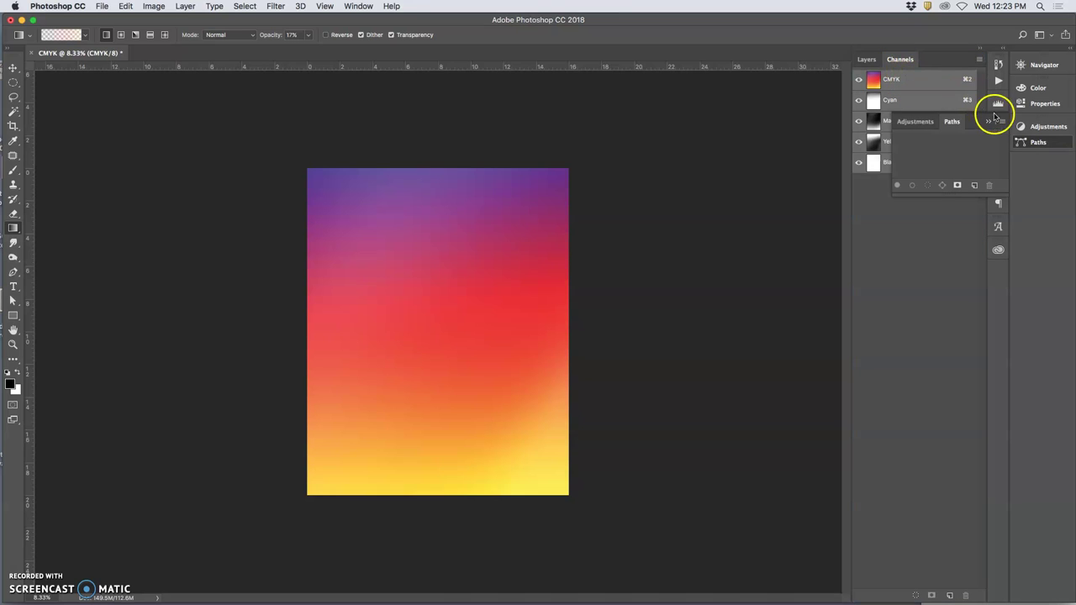
Return to the Channels list and view the Yellow and Magenta plates individually, then restore them.
{"action": "left_click", "coordinate": [913, 77]}
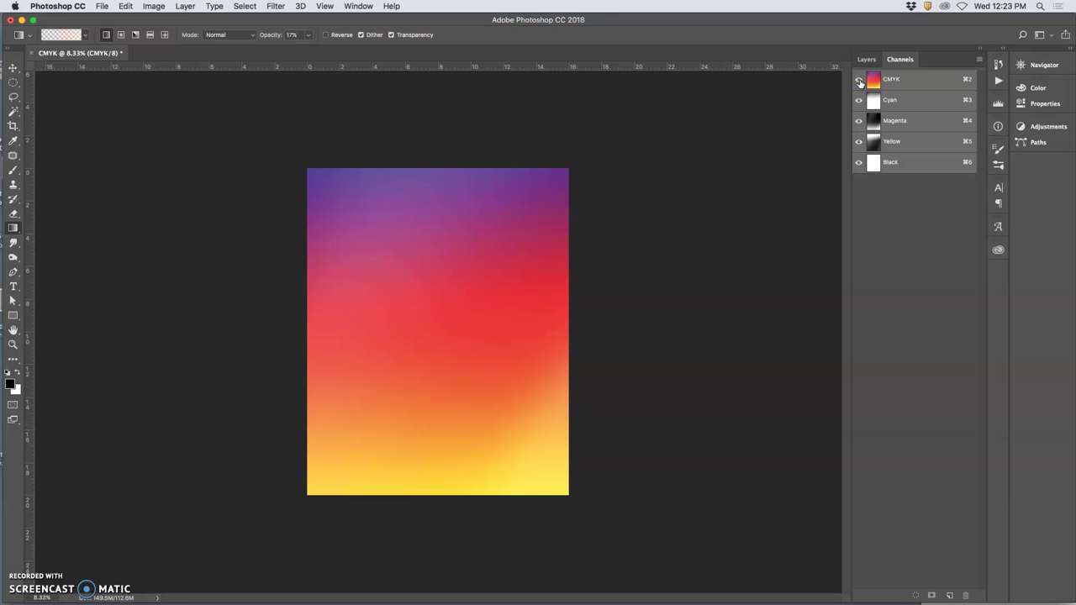
{"action": "left_click", "coordinate": [866, 60]}
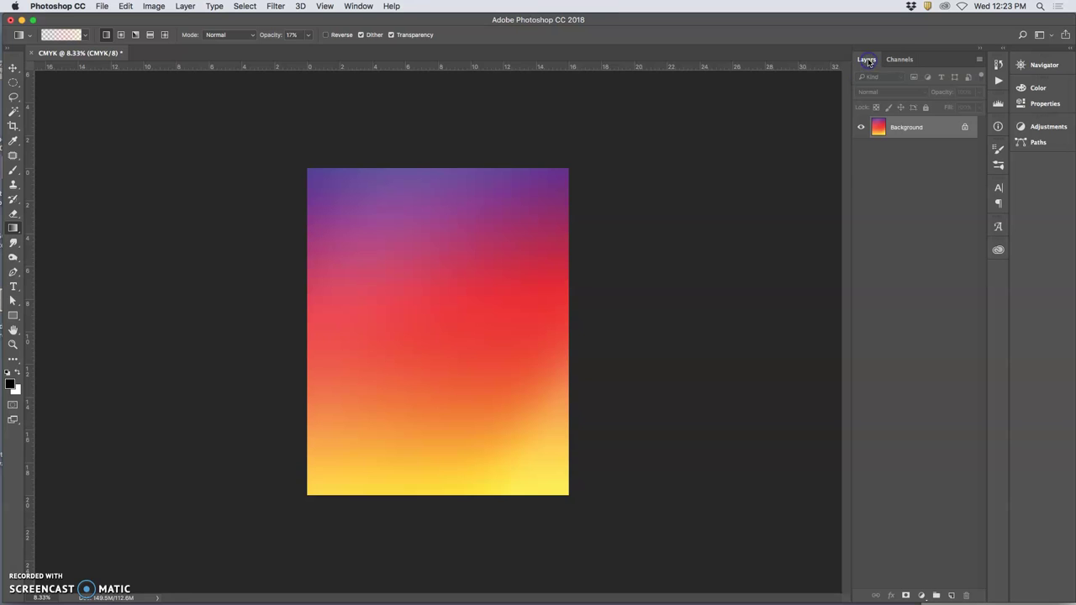
{"action": "left_click", "coordinate": [898, 59]}
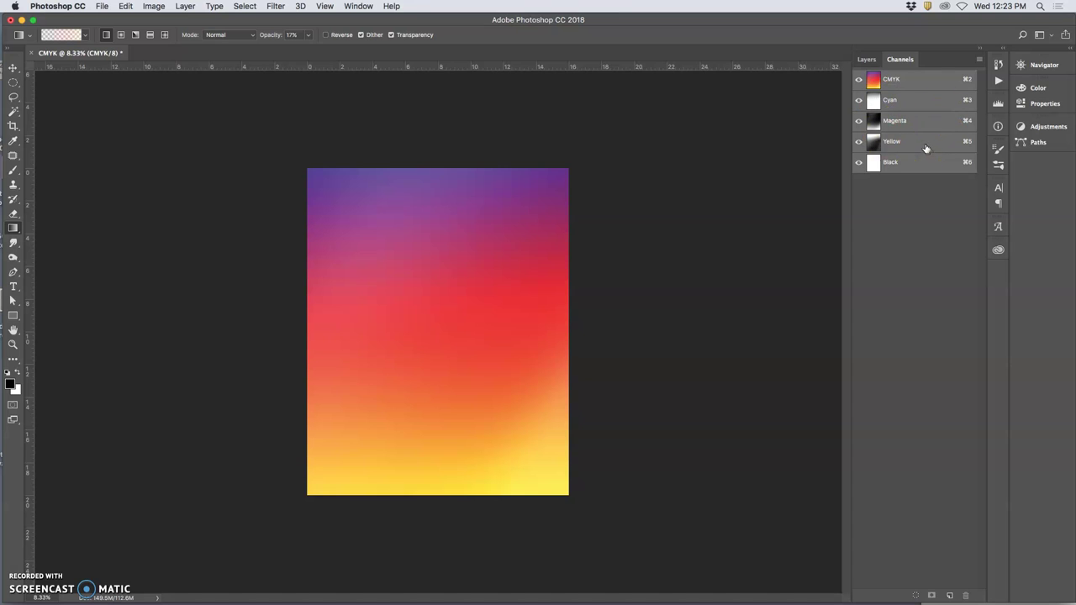
{"action": "left_click", "coordinate": [858, 100]}
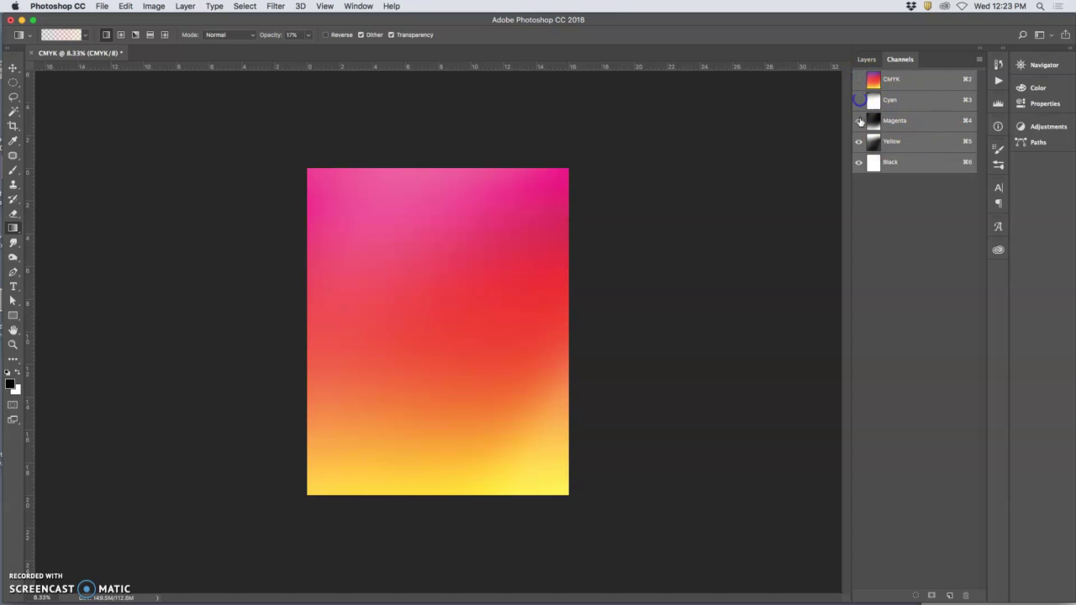
{"action": "left_click", "coordinate": [859, 120]}
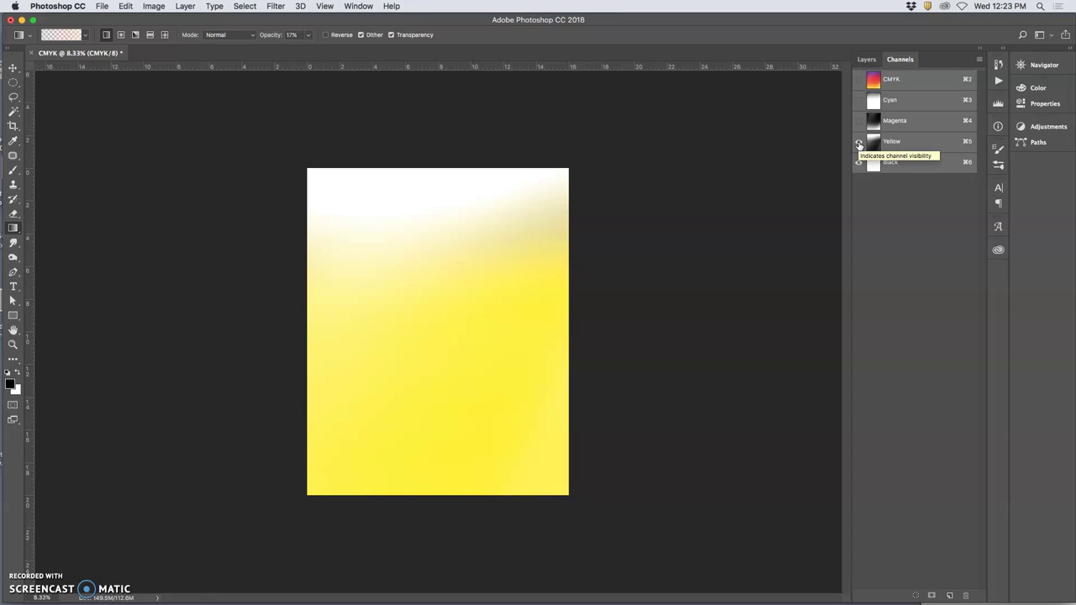
{"action": "left_click", "coordinate": [859, 120]}
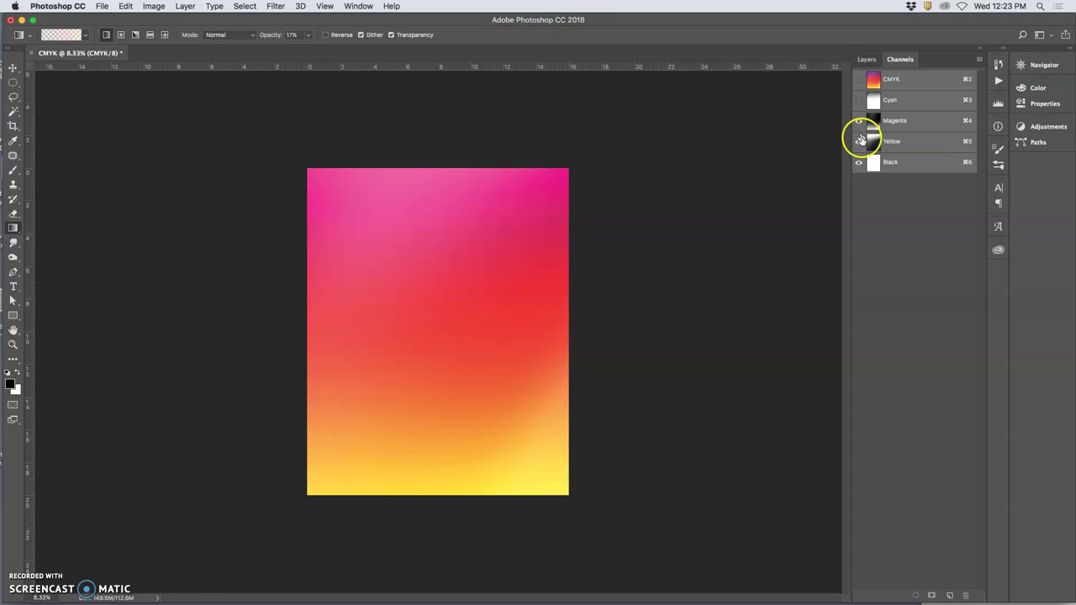
{"action": "left_click", "coordinate": [859, 141]}
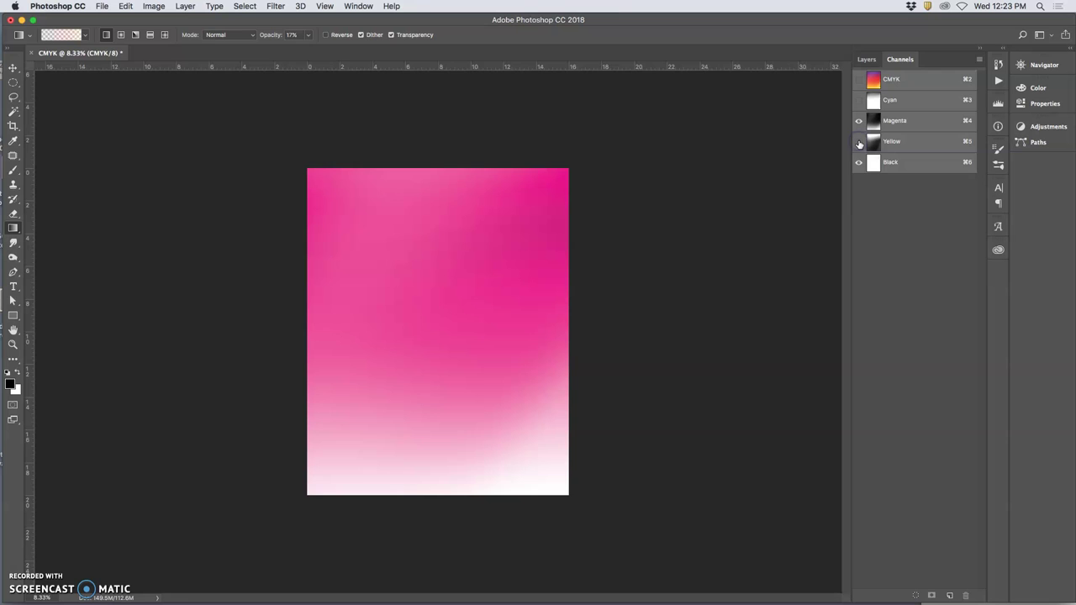
{"action": "left_click", "coordinate": [858, 141]}
{"action": "left_click", "coordinate": [859, 99]}
Isolate the Cyan, Magenta, Yellow and Black channels in turn, then turn all channels back on.
{"action": "left_click_drag", "start_coordinate": [858, 121], "coordinate": [860, 148]}
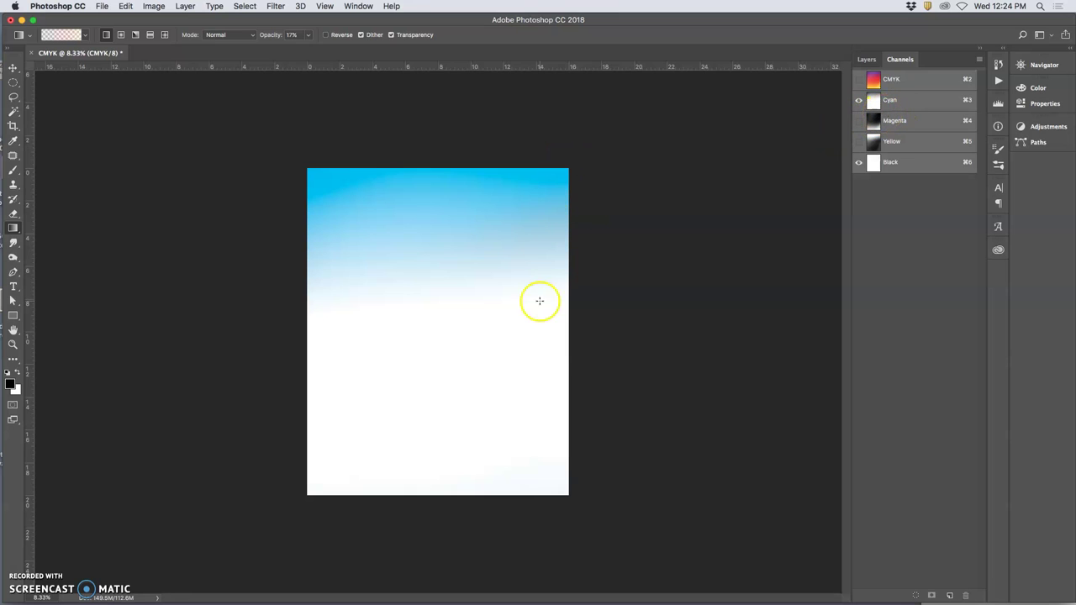
{"action": "left_click", "coordinate": [858, 122]}
{"action": "left_click", "coordinate": [858, 99]}
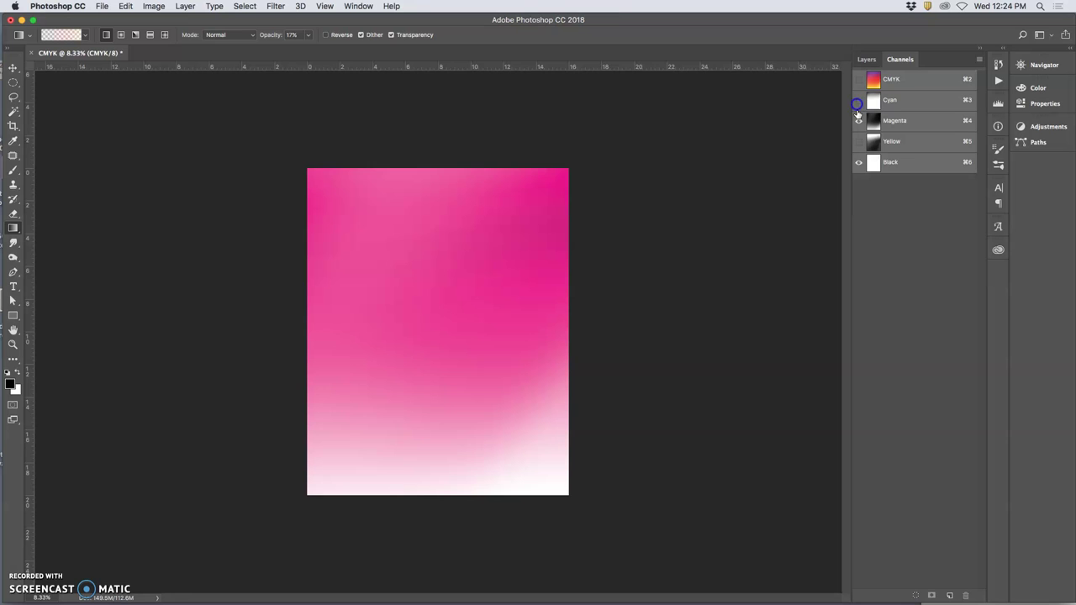
{"action": "left_click", "coordinate": [859, 122]}
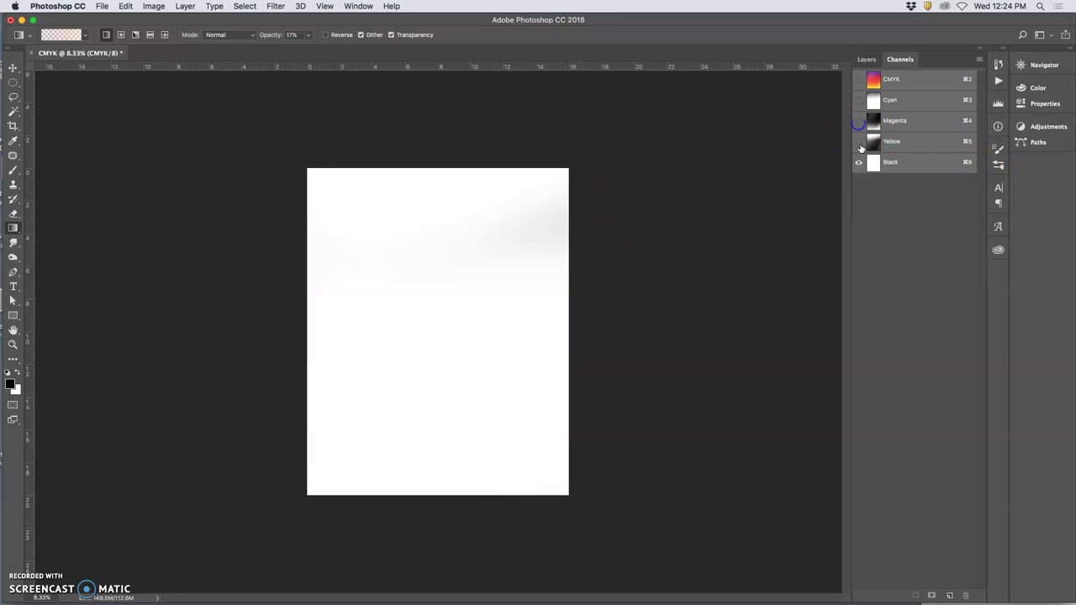
{"action": "left_click", "coordinate": [858, 141]}
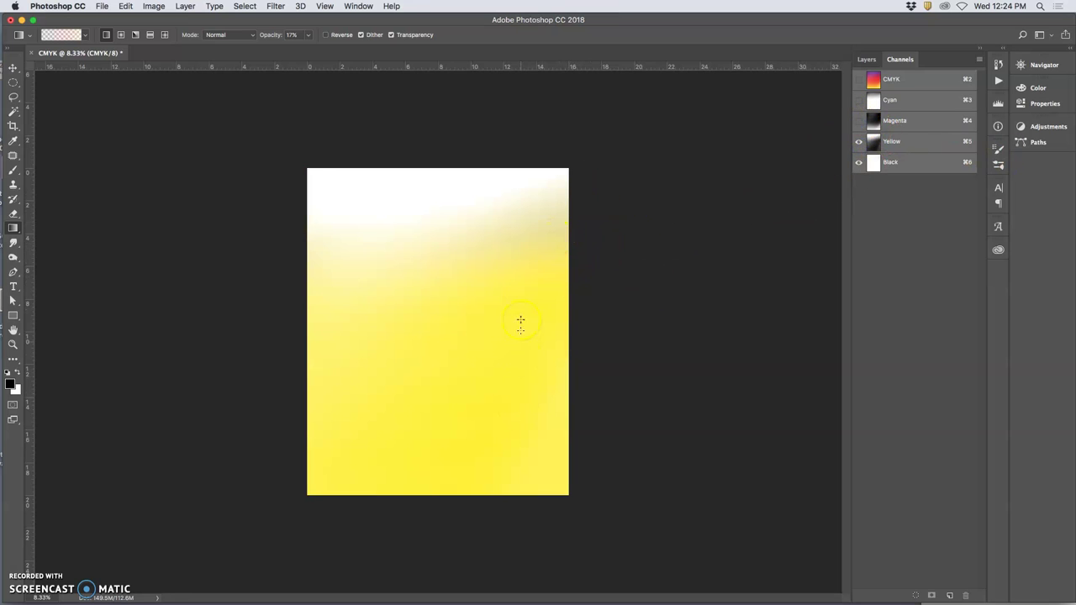
{"action": "left_click", "coordinate": [859, 141]}
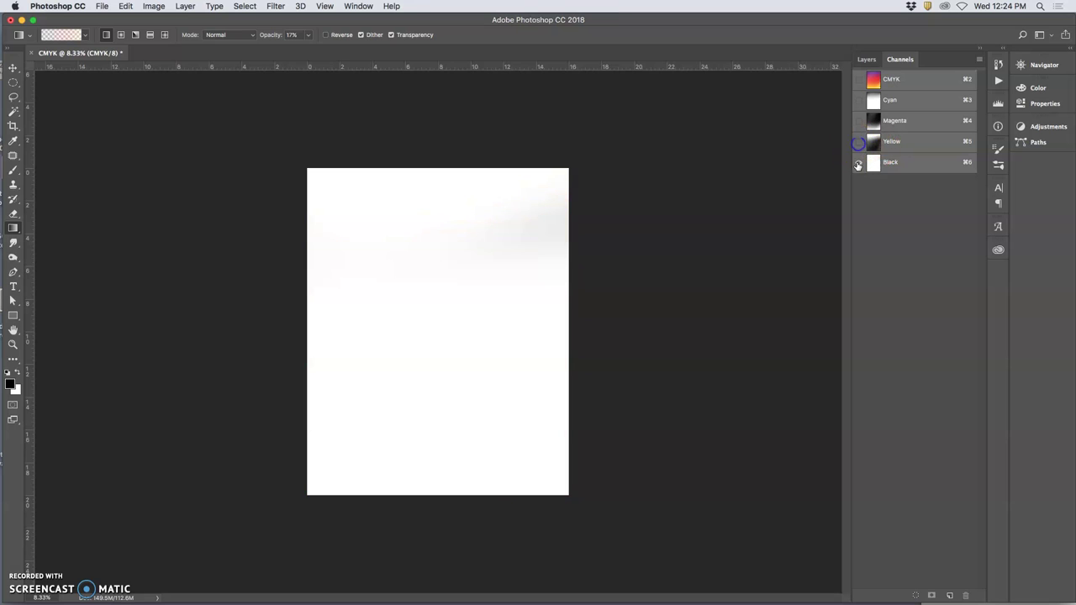
{"action": "left_click", "coordinate": [858, 163]}
{"action": "left_click", "coordinate": [858, 164]}
{"action": "left_click", "coordinate": [859, 142]}
{"action": "left_click", "coordinate": [859, 121]}
{"action": "left_click", "coordinate": [859, 100]}
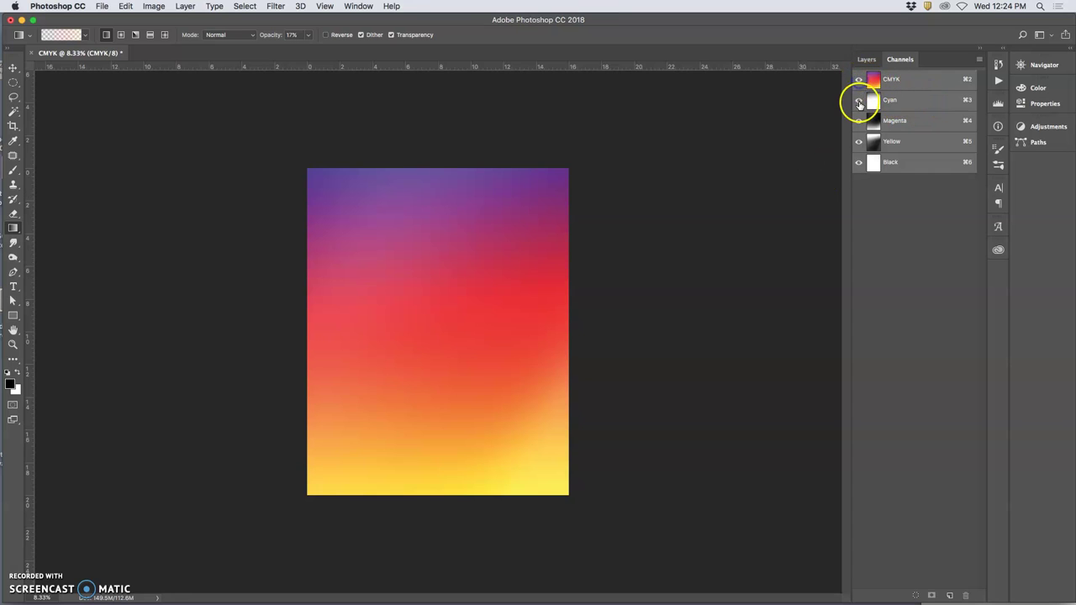
Hide the Cyan, Magenta and Black channels so only the Yellow plate shows, zooming in and back out.
{"action": "left_click", "coordinate": [858, 101]}
{"action": "left_click", "coordinate": [858, 120]}
{"action": "left_click", "coordinate": [858, 162]}
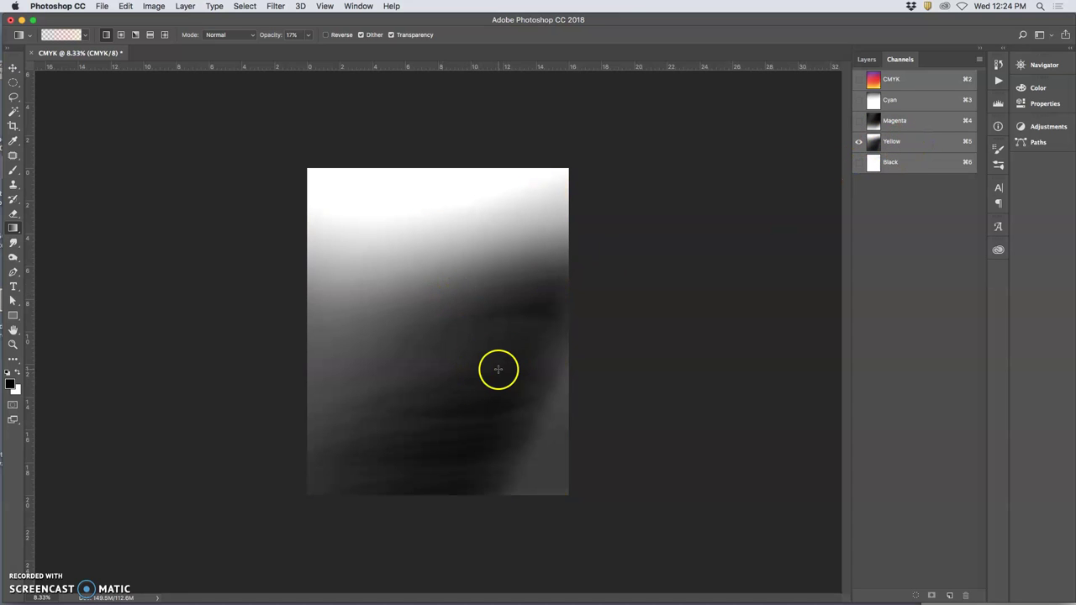
{"action": "key", "text": "super+plus"}
{"action": "key", "text": "super+plus"}
{"action": "key", "text": "super+plus"}
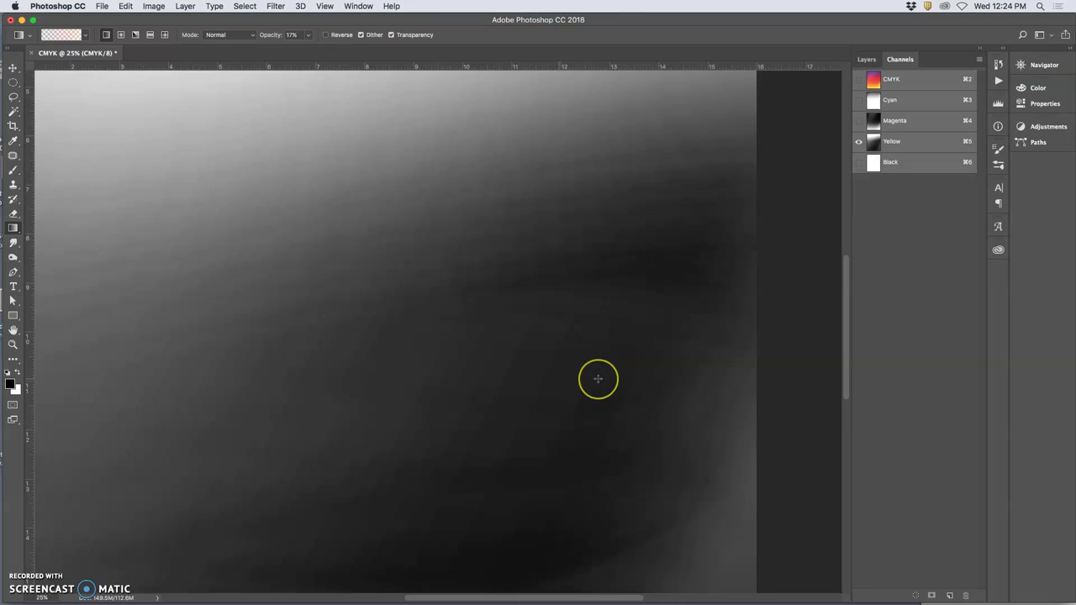
{"action": "key", "text": "super+minus"}
{"action": "key", "text": "super+minus"}
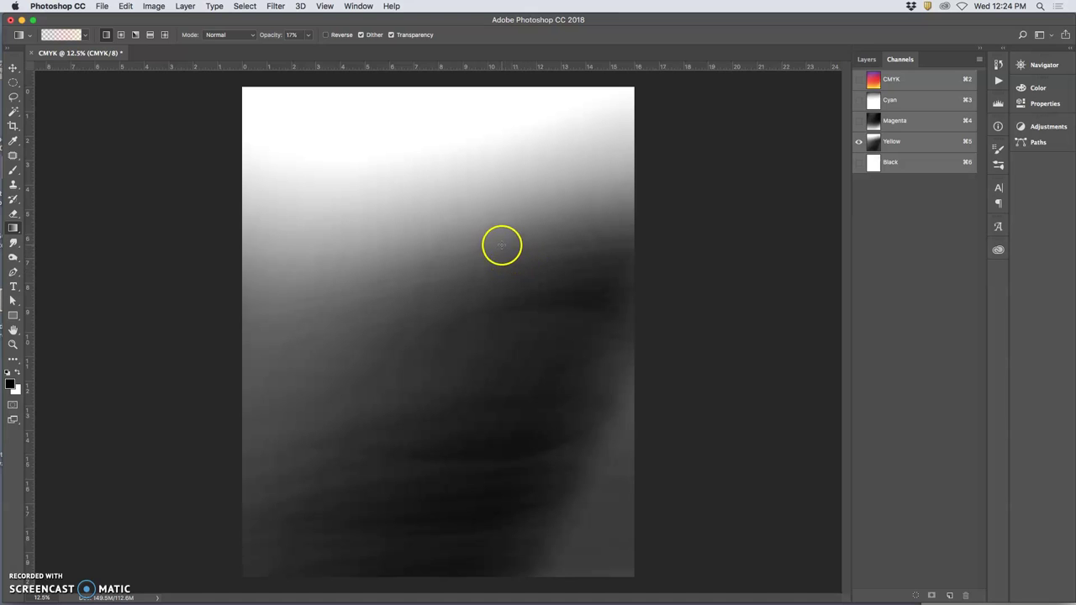
Change the image mode to Grayscale and accept discarding the colour information.
{"action": "left_click", "coordinate": [151, 7]}
{"action": "mouse_move", "coordinate": [160, 19]}
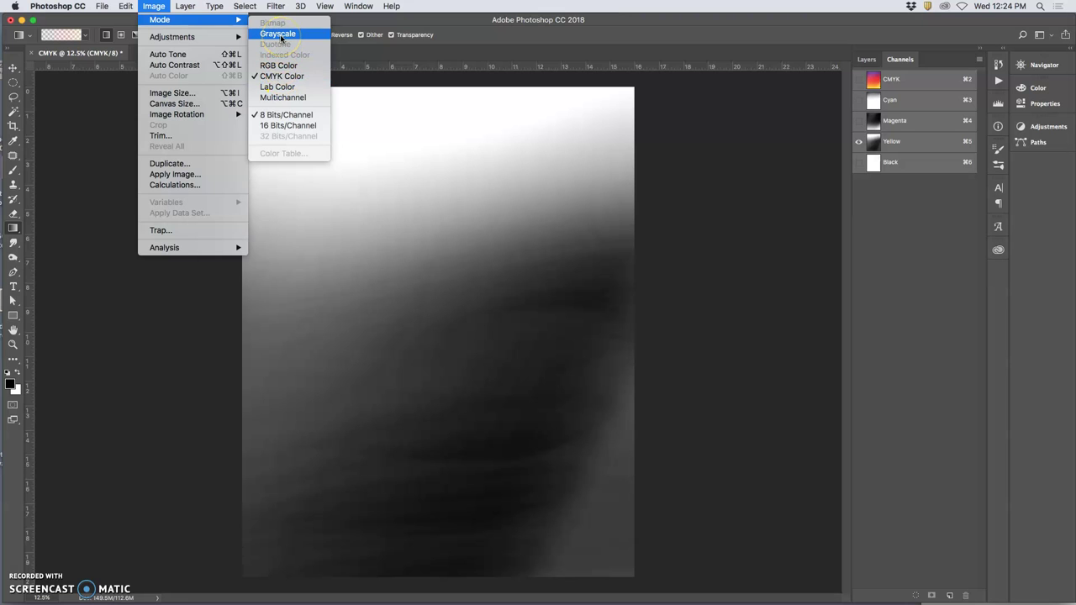
{"action": "left_click", "coordinate": [281, 38]}
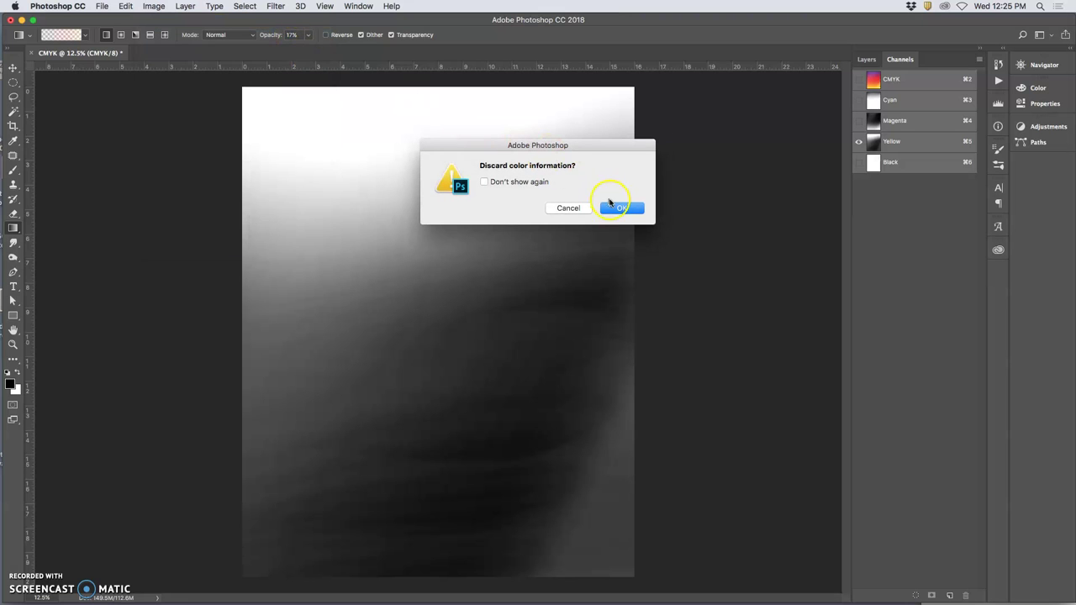
{"action": "left_click", "coordinate": [610, 208]}
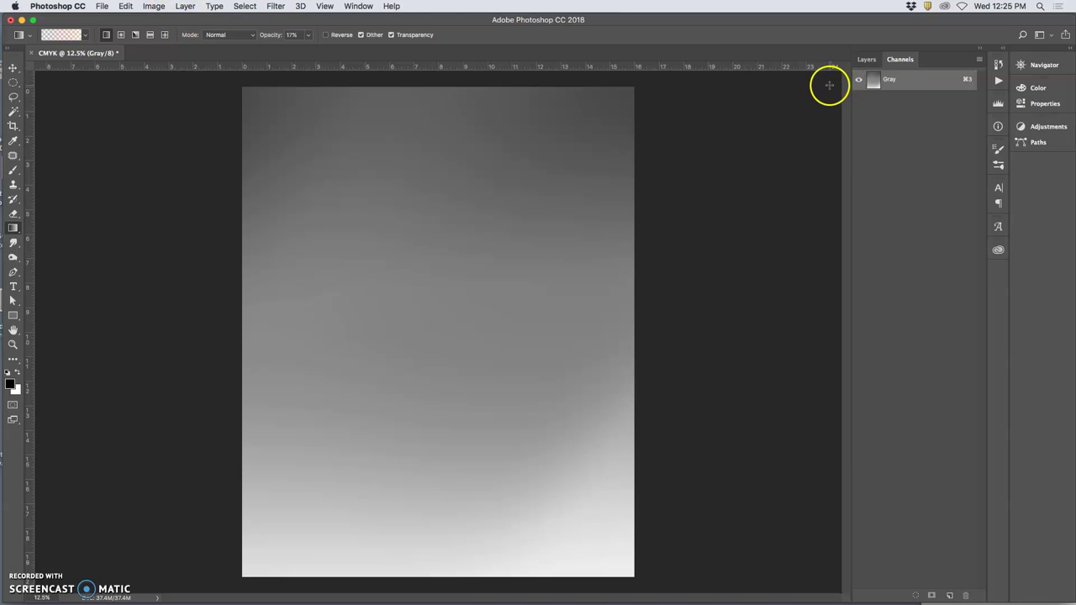
Undo the grayscale conversion and delete the Black, Magenta and Cyan channels, keeping only Yellow.
{"action": "key", "text": "super+z"}
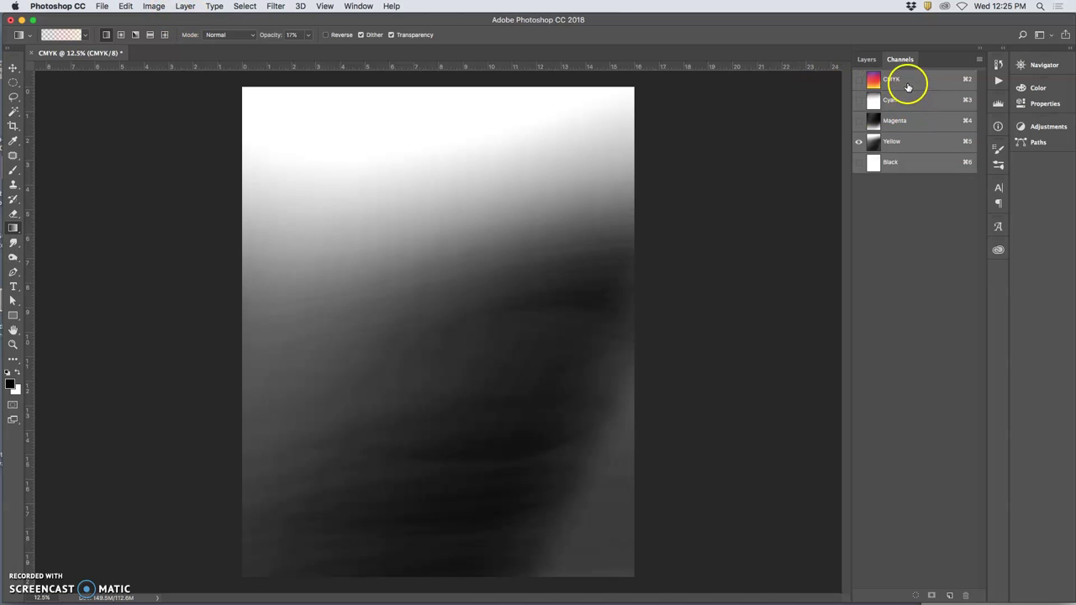
{"action": "left_click_drag", "start_coordinate": [916, 160], "coordinate": [966, 595]}
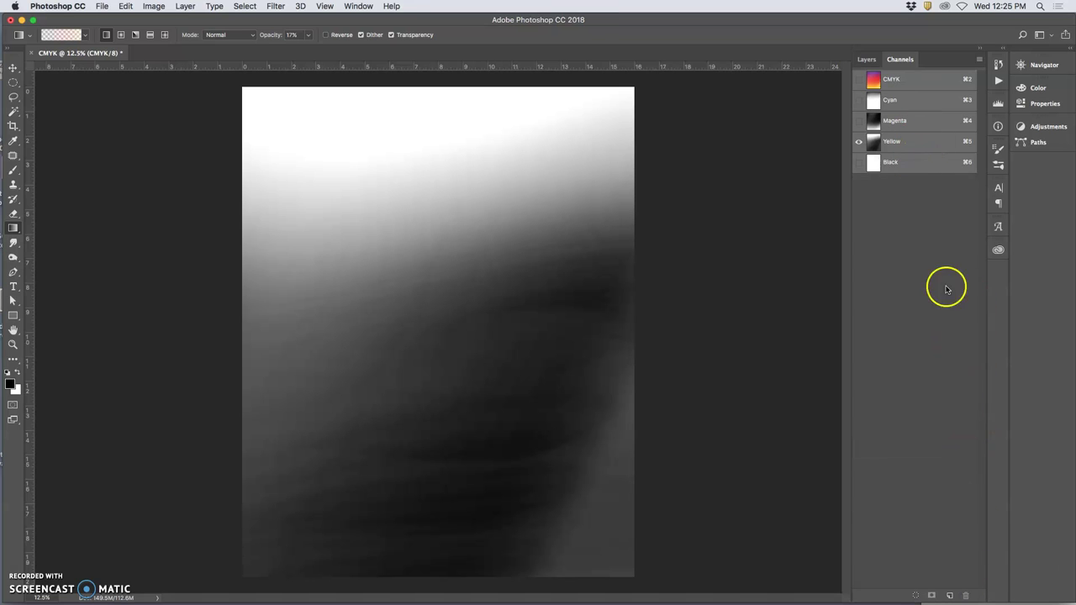
{"action": "left_click_drag", "start_coordinate": [918, 121], "coordinate": [965, 595]}
{"action": "left_click", "coordinate": [902, 162]}
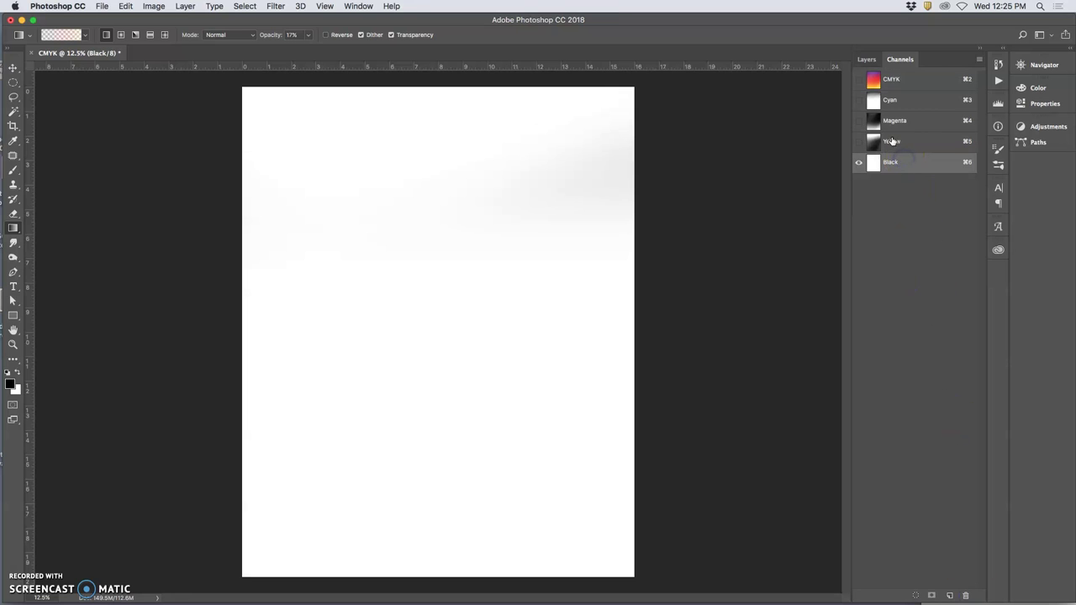
{"action": "left_click_drag", "start_coordinate": [910, 165], "coordinate": [968, 595]}
{"action": "left_click_drag", "start_coordinate": [920, 106], "coordinate": [965, 595]}
{"action": "left_click_drag", "start_coordinate": [923, 88], "coordinate": [965, 595]}
Convert the remaining Yellow plate to Grayscale mode.
{"action": "left_click", "coordinate": [159, 8]}
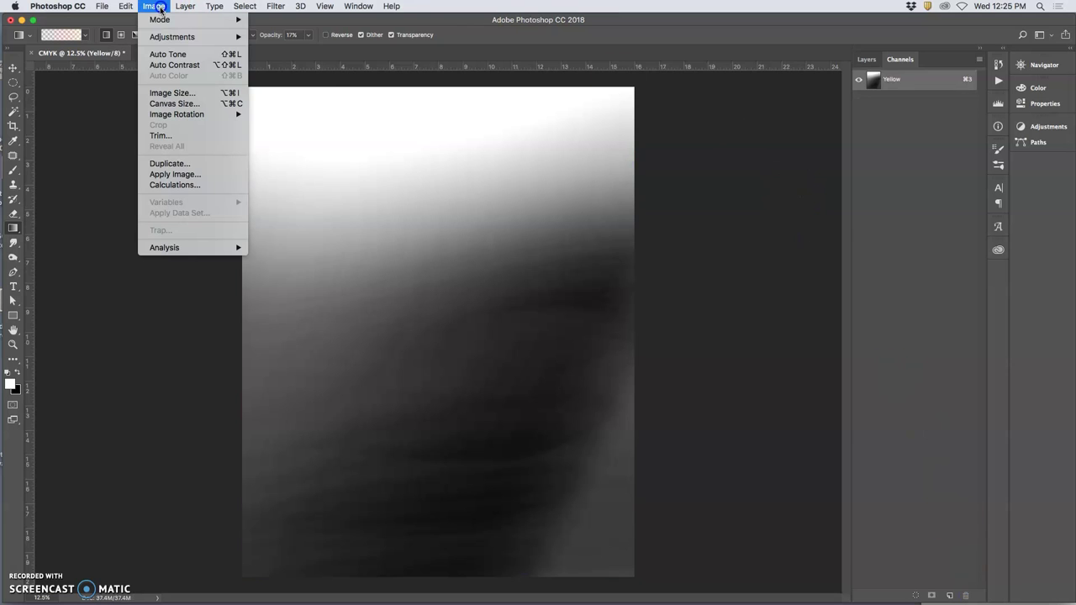
{"action": "mouse_move", "coordinate": [159, 20]}
{"action": "left_click", "coordinate": [273, 35]}
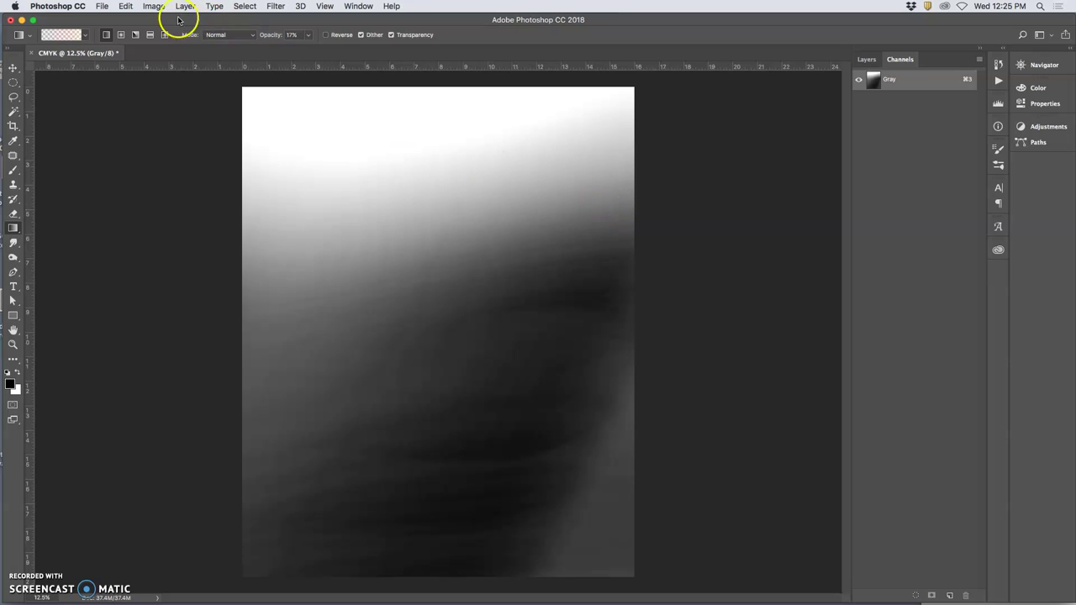
Choose Bitmap mode with 350 pixels/inch output and the Halftone Screen method.
{"action": "left_click", "coordinate": [154, 7]}
{"action": "mouse_move", "coordinate": [162, 20]}
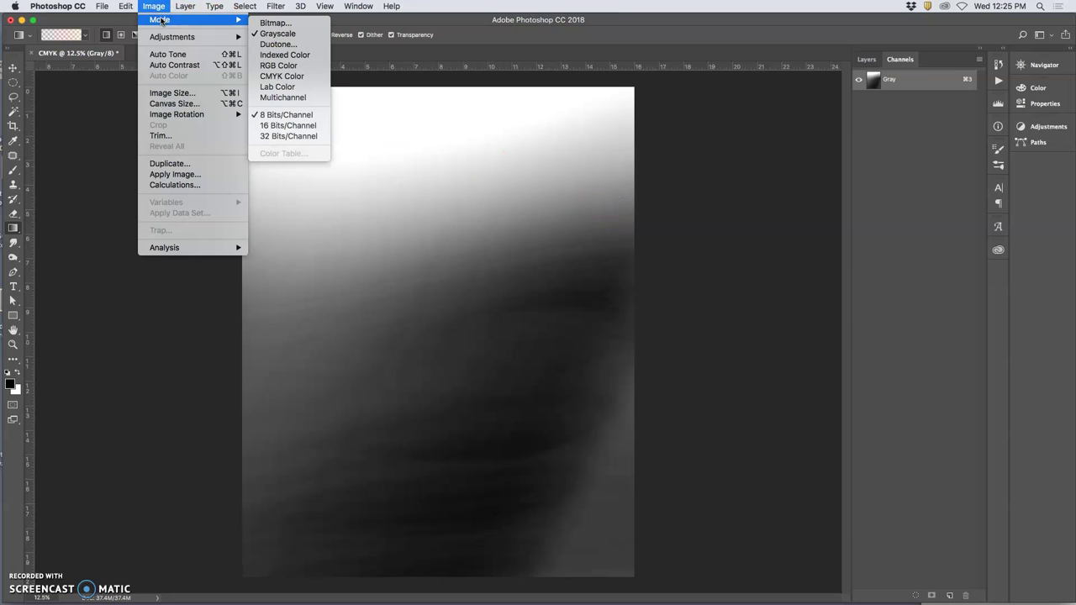
{"action": "left_click", "coordinate": [280, 23]}
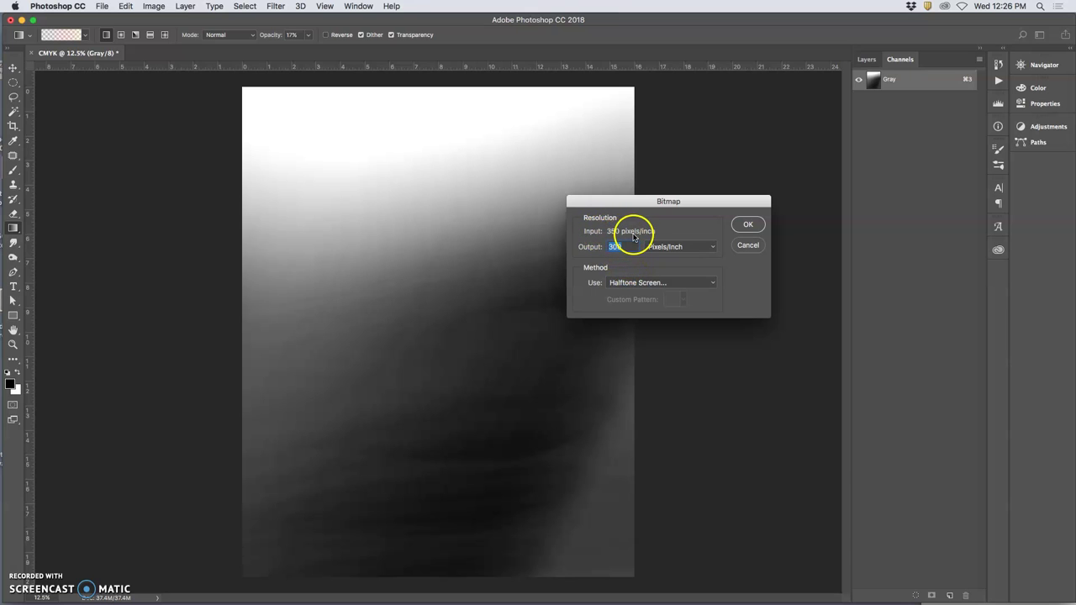
{"action": "left_click", "coordinate": [623, 246]}
{"action": "left_click", "coordinate": [654, 283]}
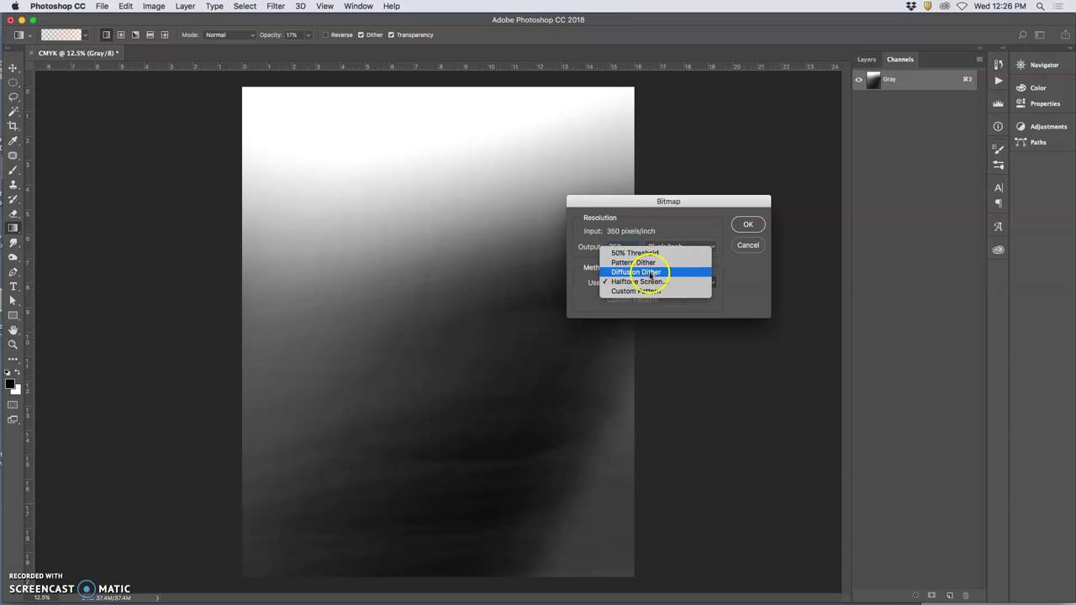
{"action": "left_click", "coordinate": [649, 282]}
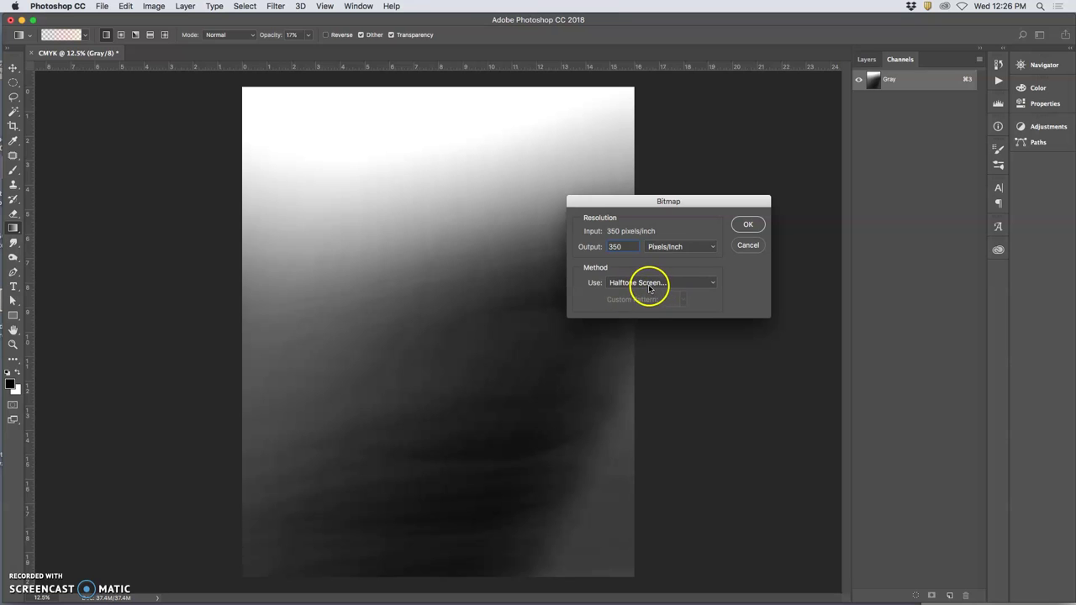
{"action": "left_click", "coordinate": [748, 225]}
{"action": "double_click", "coordinate": [671, 241]}
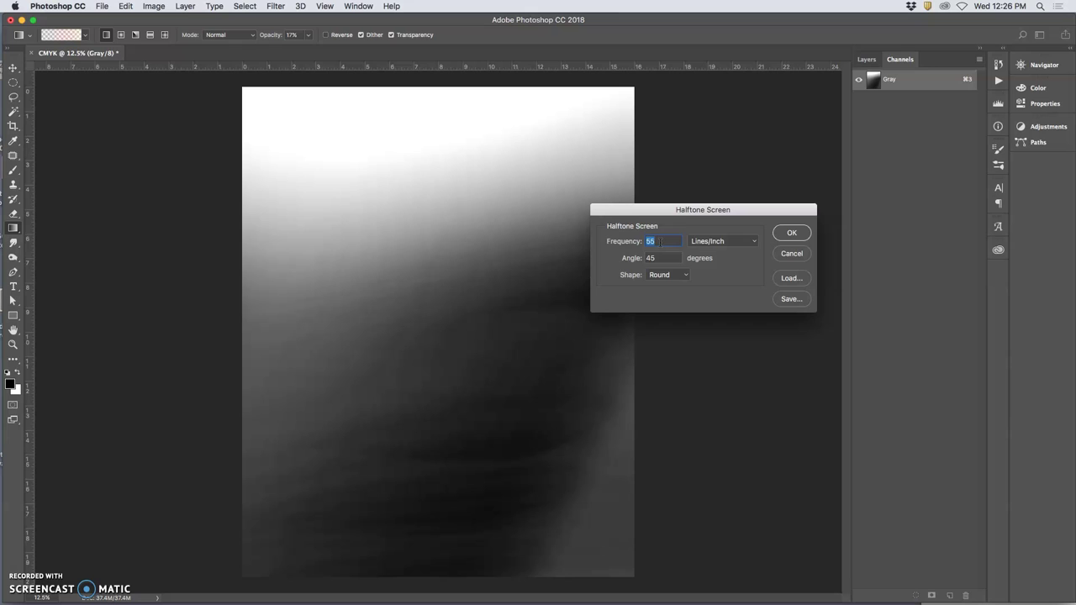
Apply a halftone screen of 20 lines/inch, 0° angle and Round dot shape.
{"action": "left_click", "coordinate": [639, 242]}
{"action": "left_click", "coordinate": [684, 275]}
{"action": "mouse_move", "coordinate": [686, 280]}
{"action": "left_mouse_down"}
{"action": "mouse_move", "coordinate": [672, 300]}
{"action": "mouse_move", "coordinate": [669, 280]}
{"action": "left_mouse_up"}
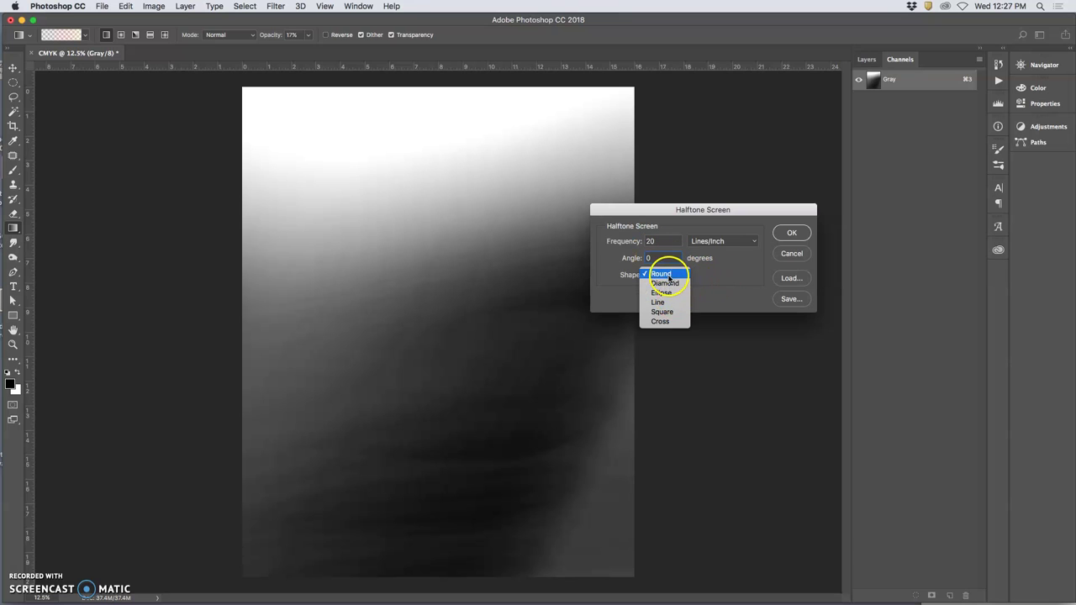
{"action": "left_click", "coordinate": [757, 292]}
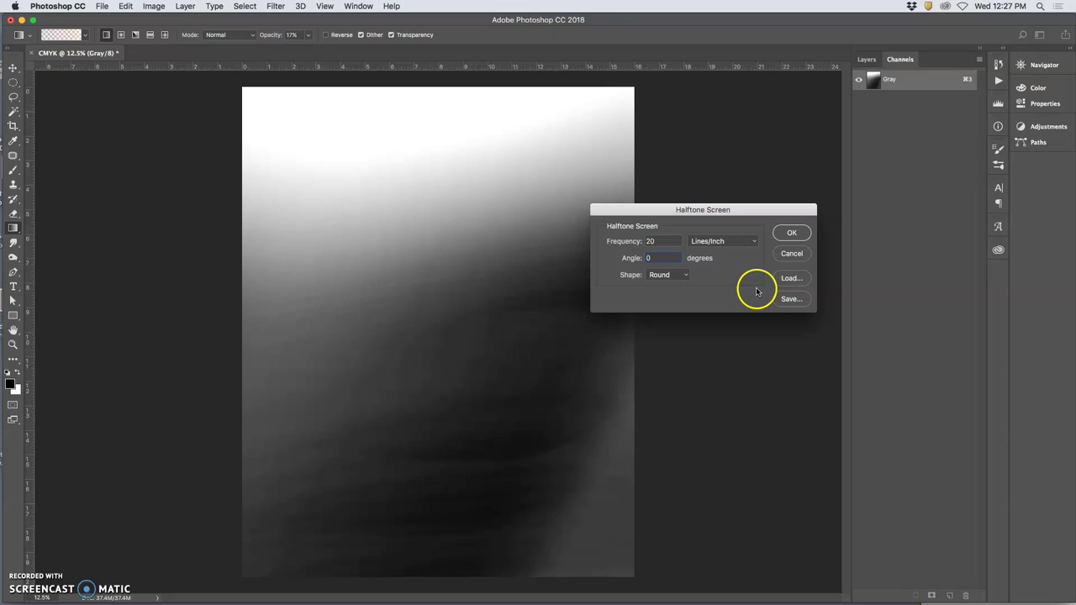
{"action": "left_click", "coordinate": [792, 234]}
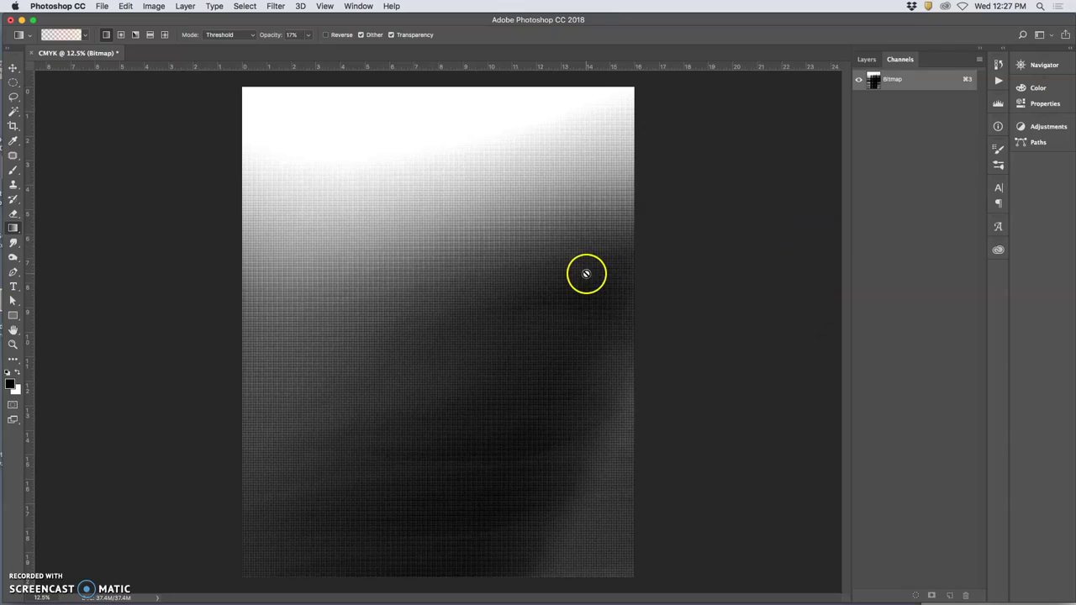
Zoom to 100% to inspect the halftone dots, then back out to 12.5%.
{"action": "key", "text": "super+equal"}
{"action": "key", "text": "super+equal"}
{"action": "key", "text": "super+equal"}
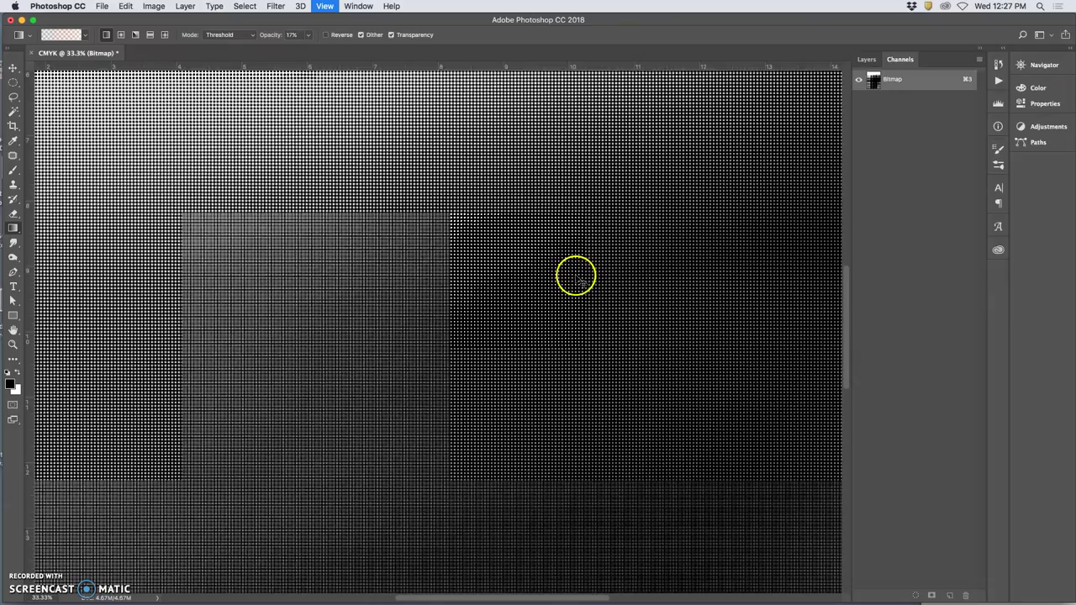
{"action": "key", "text": "super+equal"}
{"action": "key", "text": "super+equal"}
{"action": "key", "text": "super+equal"}
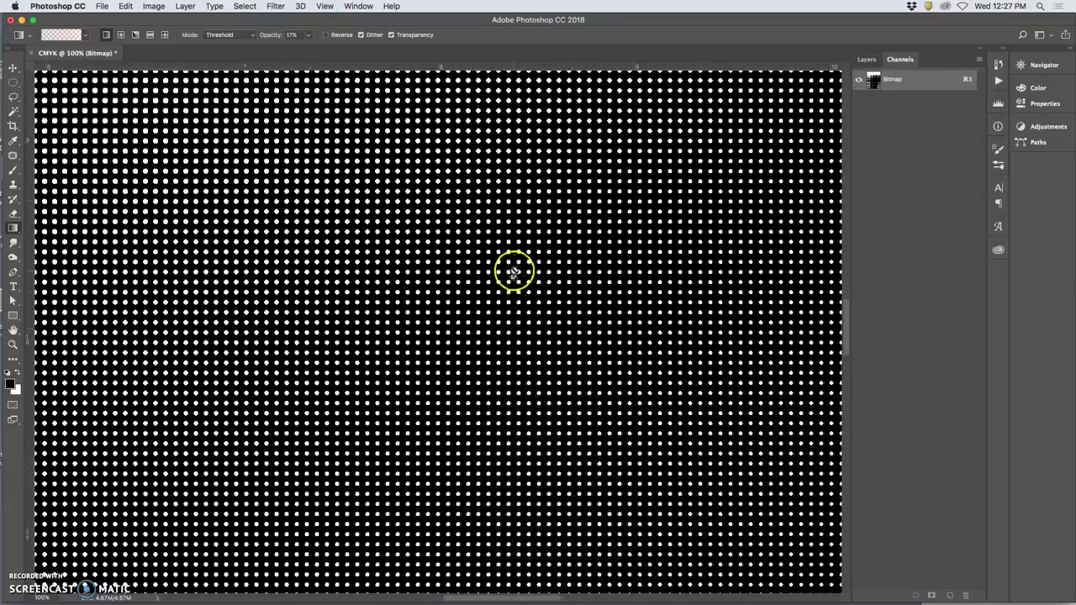
{"action": "key", "text": "super+minus"}
{"action": "key", "text": "super+minus"}
{"action": "key", "text": "super+minus"}
{"action": "key", "text": "super+minus"}
{"action": "key", "text": "super+minus"}
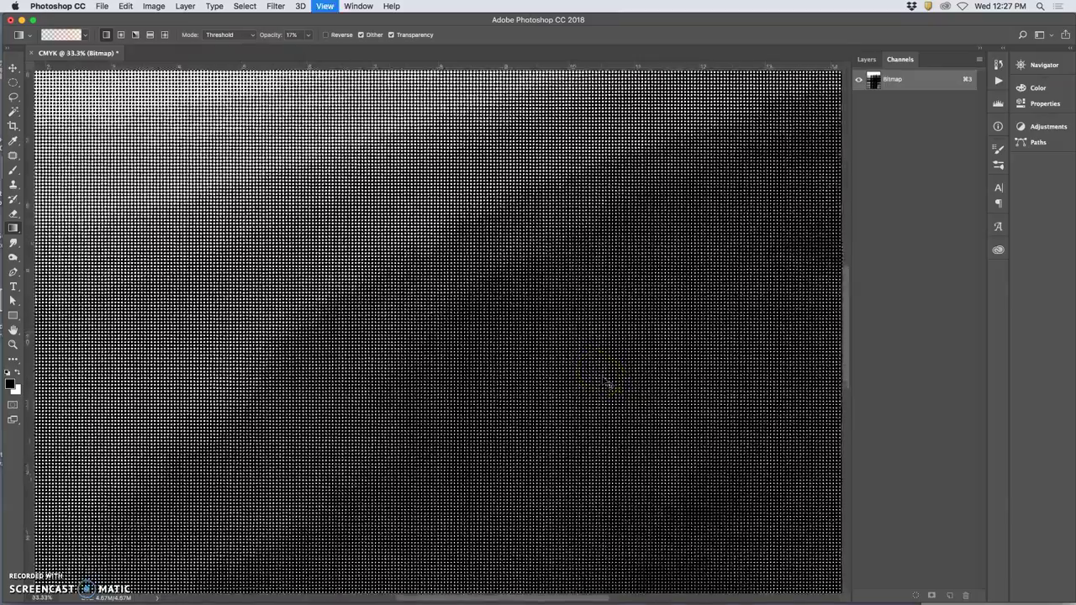
{"action": "key", "text": "super+minus"}
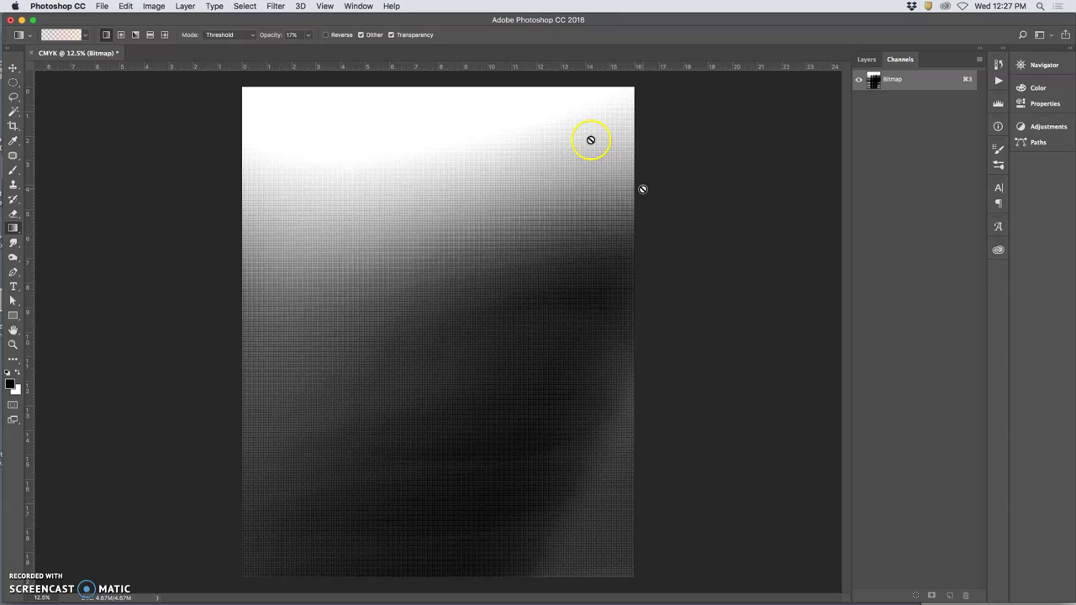
{"action": "left_click", "coordinate": [154, 6]}
Start a Grayscale conversion, cancel it, and zoom in and out to inspect the dots.
{"action": "mouse_move", "coordinate": [163, 20]}
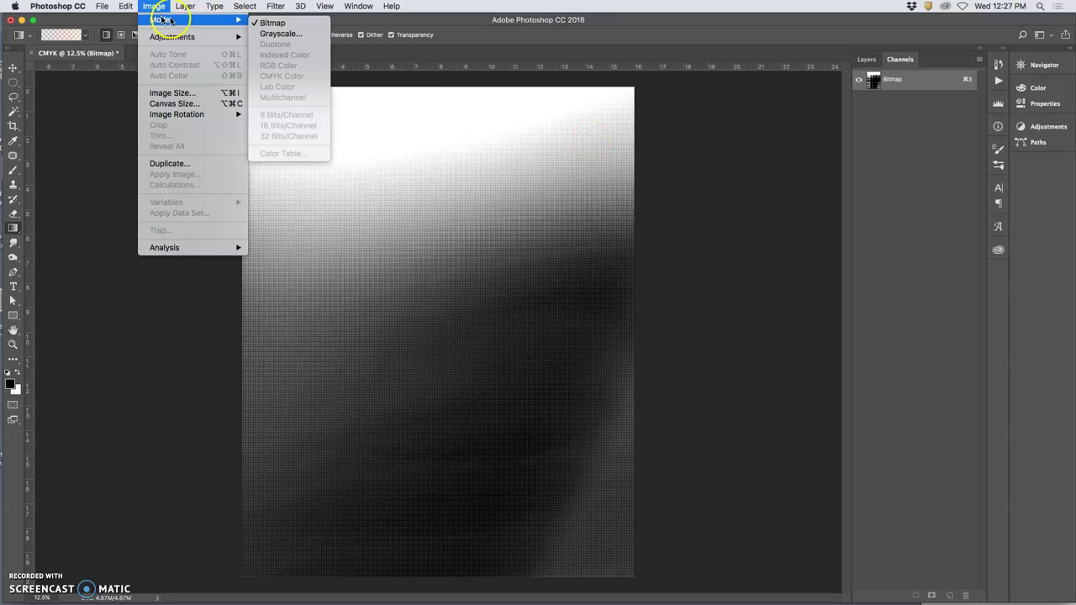
{"action": "left_click", "coordinate": [267, 34]}
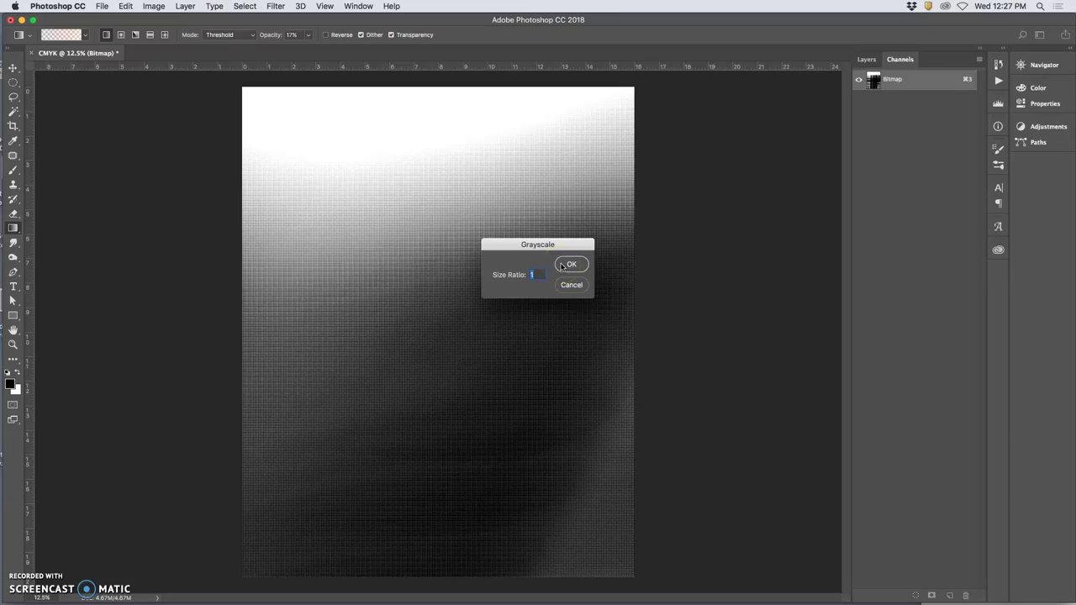
{"action": "left_click", "coordinate": [571, 285]}
{"action": "key", "text": "super+equal"}
{"action": "key", "text": "super+equal"}
{"action": "key", "text": "super+equal"}
{"action": "key", "text": "super+equal"}
{"action": "key", "text": "super+equal"}
{"action": "key", "text": "super+equal"}
{"action": "key", "text": "super+equal"}
{"action": "key", "text": "super+equal"}
{"action": "key", "text": "super+equal"}
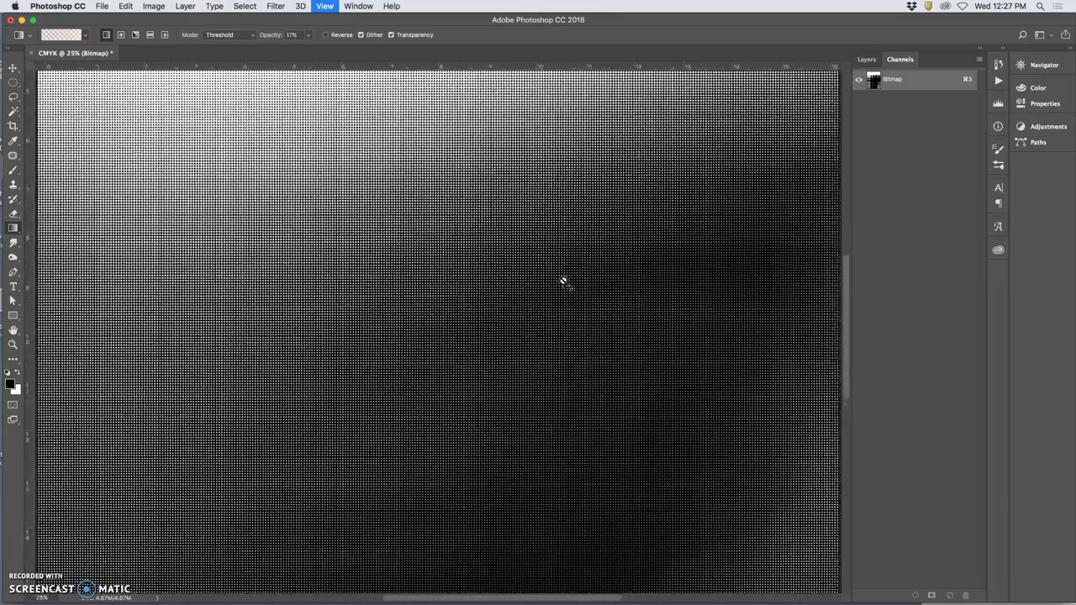
{"action": "key", "text": "super+equal"}
{"action": "key", "text": "super+equal"}
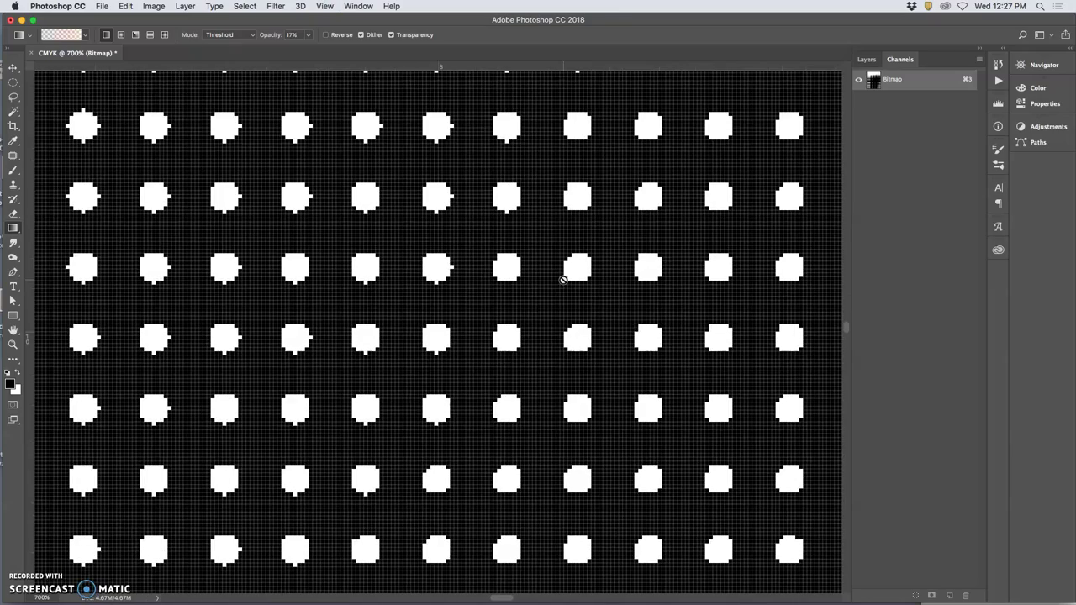
{"action": "key", "text": "super+minus"}
{"action": "key", "text": "super+minus"}
{"action": "key", "text": "super+minus"}
{"action": "key", "text": "super+minus"}
{"action": "key", "text": "super+minus"}
{"action": "key", "text": "super+minus"}
{"action": "key", "text": "super+minus"}
{"action": "key", "text": "super+minus"}
{"action": "key", "text": "super+minus"}
{"action": "key", "text": "super+minus"}
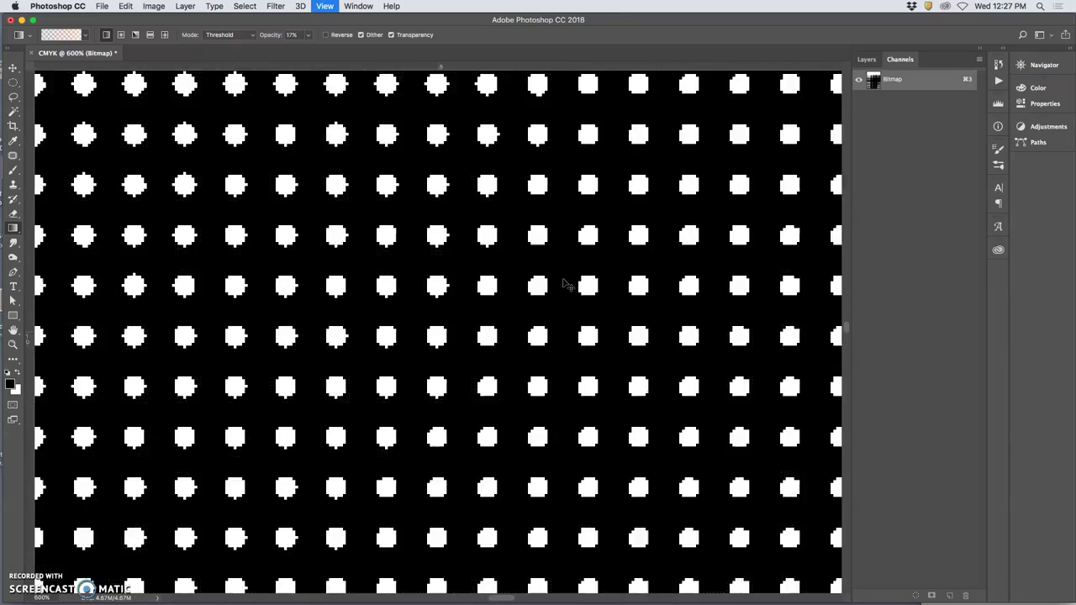
{"action": "key", "text": "super+minus"}
{"action": "key", "text": "super+minus"}
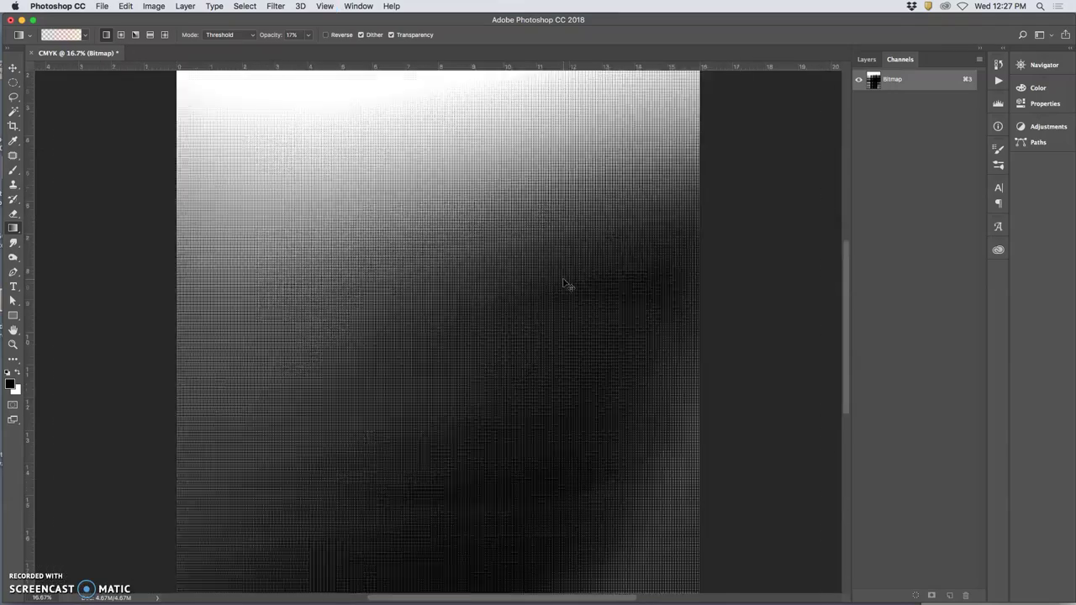
Convert the bitmap to Grayscale at size ratio 1 and zoom in to check the dots.
{"action": "left_click", "coordinate": [154, 7]}
{"action": "mouse_move", "coordinate": [159, 21]}
{"action": "left_click", "coordinate": [277, 32]}
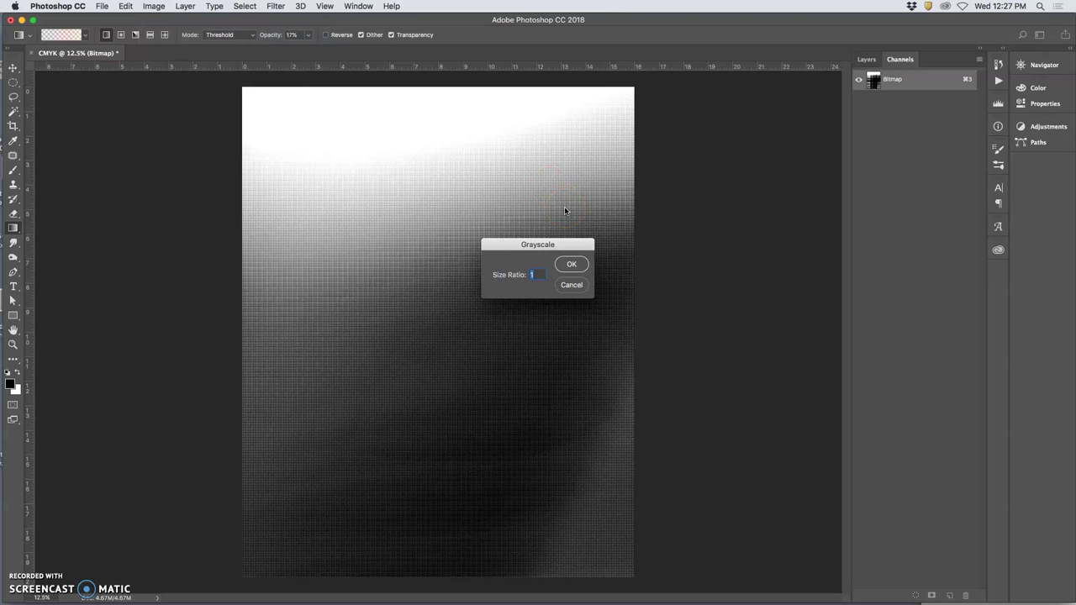
{"action": "left_click", "coordinate": [532, 283]}
{"action": "left_click", "coordinate": [572, 266]}
{"action": "key", "text": "super+equal"}
{"action": "key", "text": "super+equal"}
{"action": "key", "text": "super+equal"}
{"action": "key", "text": "super+equal"}
{"action": "key", "text": "super+equal"}
{"action": "key", "text": "super+equal"}
{"action": "key", "text": "super+equal"}
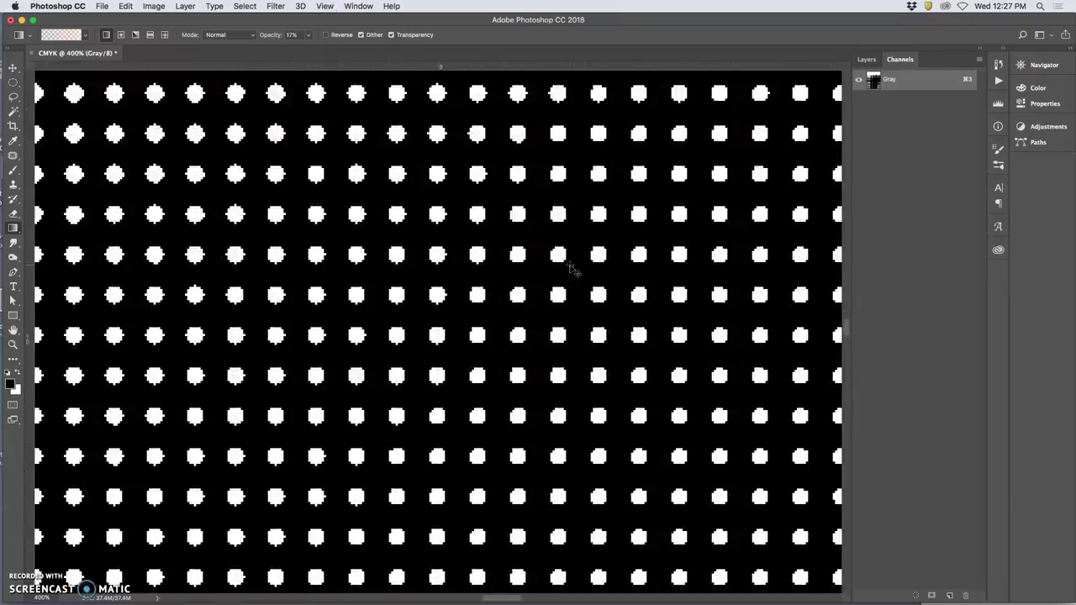
{"action": "key", "text": "super+minus"}
{"action": "key", "text": "super+minus"}
{"action": "key", "text": "super+minus"}
{"action": "key", "text": "super+minus"}
{"action": "key", "text": "super+minus"}
{"action": "key", "text": "super+minus"}
{"action": "key", "text": "super+minus"}
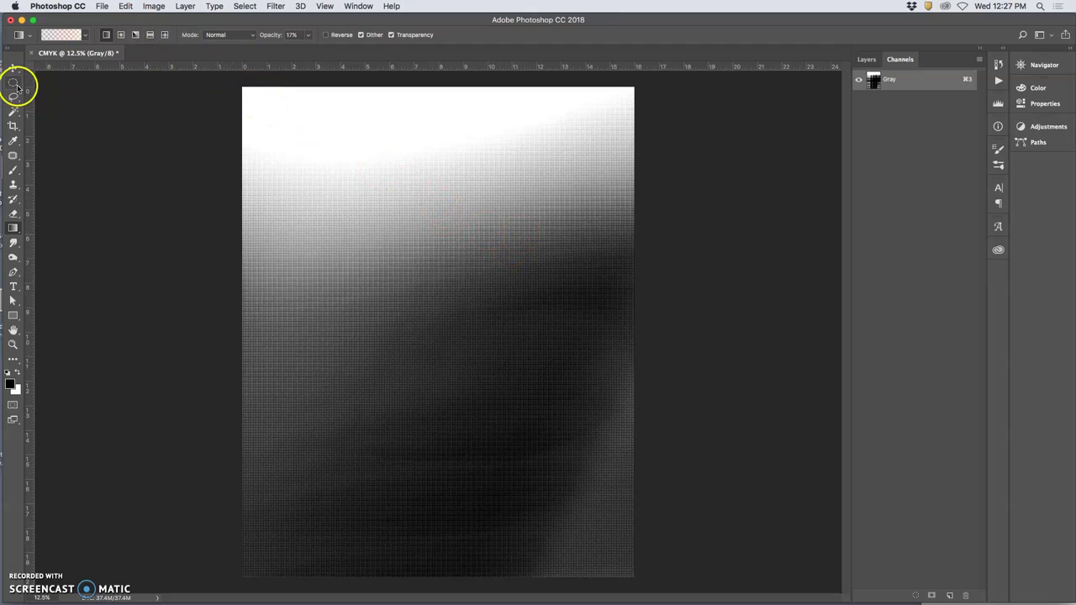
With the non-contiguous Magic Wand, click one halftone dot to select all matching dots.
{"action": "left_click", "coordinate": [12, 111]}
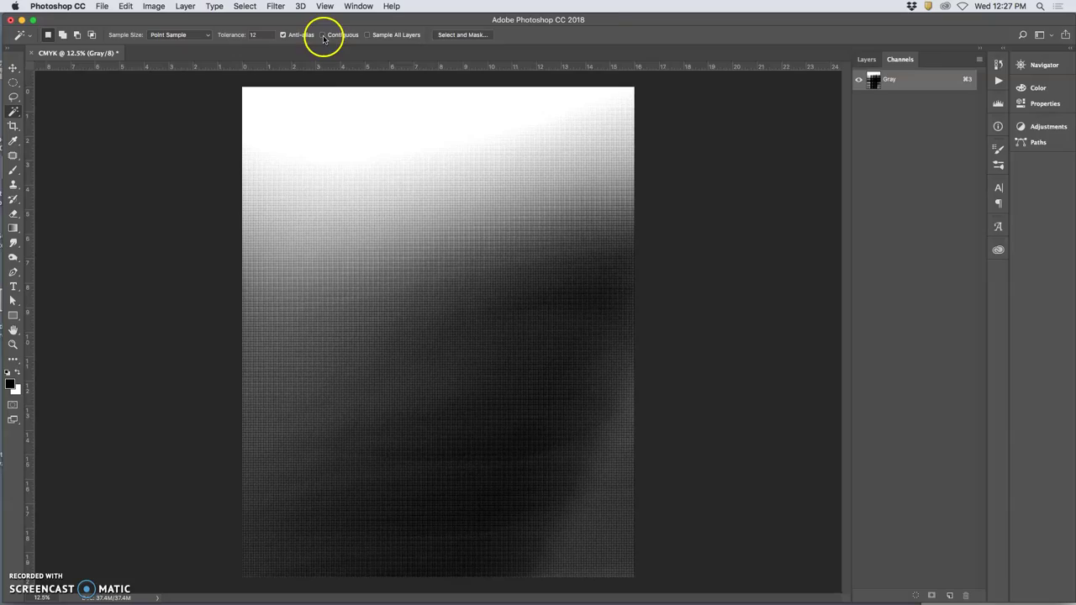
{"action": "key", "text": "super+equal"}
{"action": "key", "text": "super+equal"}
{"action": "key", "text": "super+equal"}
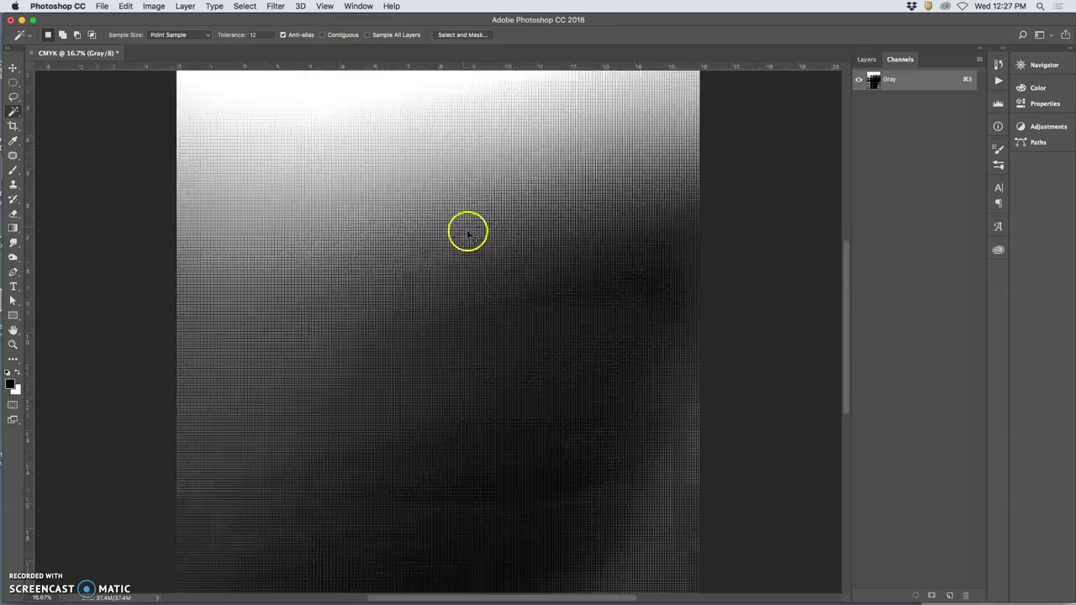
{"action": "key", "text": "super+equal"}
{"action": "key", "text": "super+equal"}
{"action": "key", "text": "super+equal"}
{"action": "key", "text": "super+equal"}
{"action": "key", "text": "super+equal"}
{"action": "key", "text": "super+equal"}
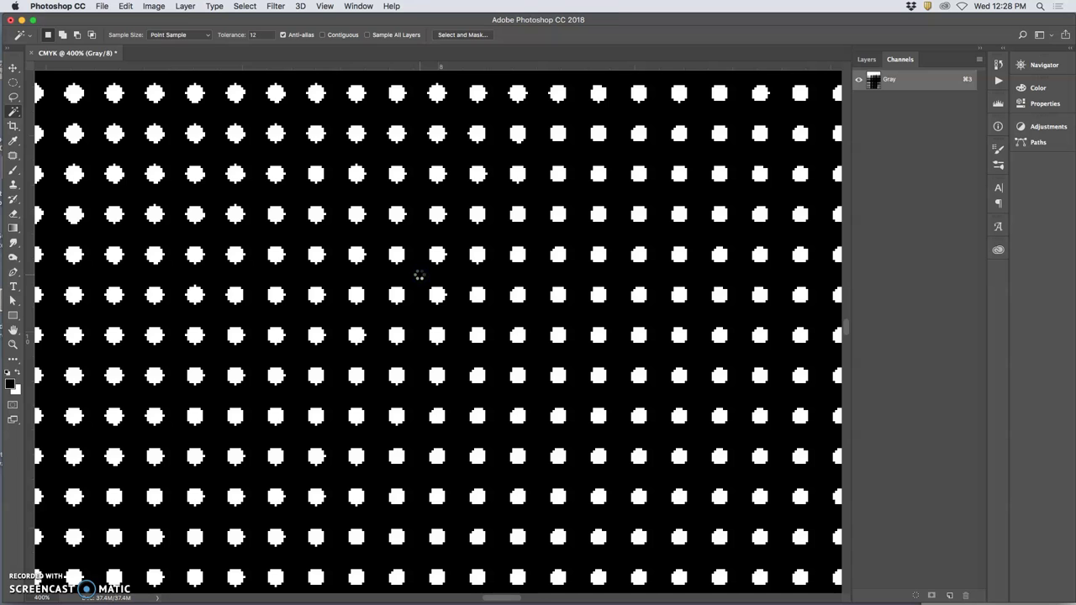
{"action": "left_click", "coordinate": [422, 277]}
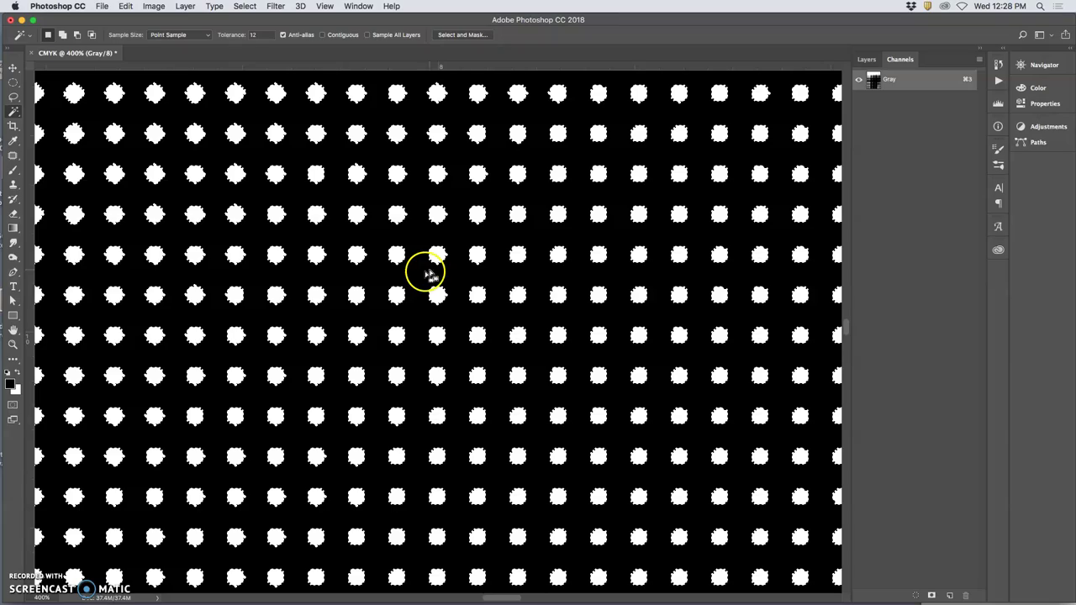
{"action": "key", "text": "super+minus"}
{"action": "key", "text": "super+minus"}
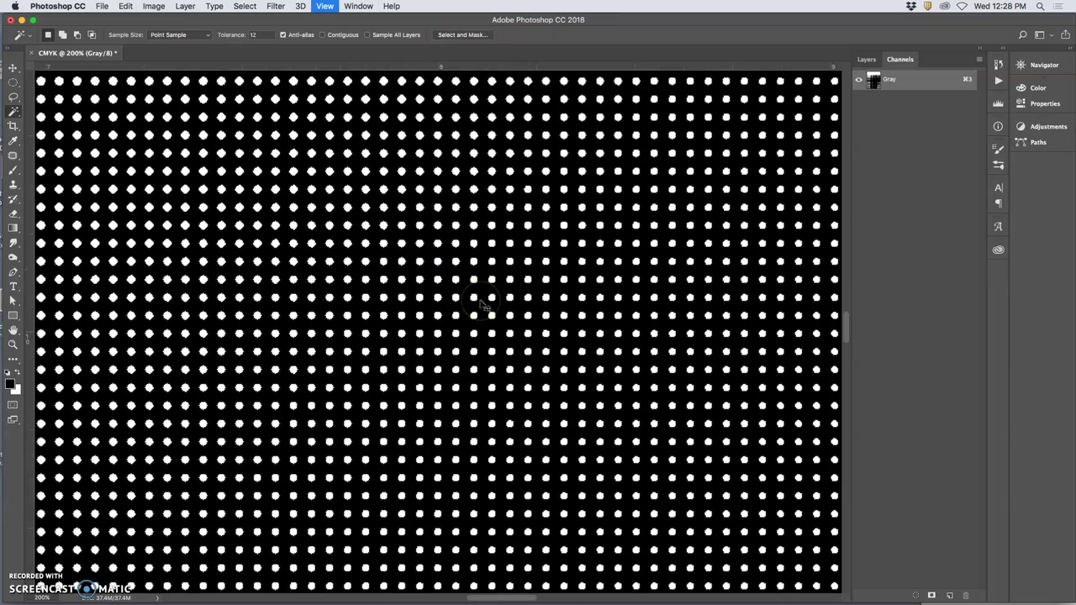
{"action": "key", "text": "super+minus"}
{"action": "key", "text": "super+minus"}
{"action": "key", "text": "super+minus"}
{"action": "key", "text": "super+minus"}
{"action": "key", "text": "super+minus"}
{"action": "key", "text": "super+minus"}
{"action": "key", "text": "super+minus"}
{"action": "key", "text": "super+minus"}
{"action": "left_click", "coordinate": [438, 241]}
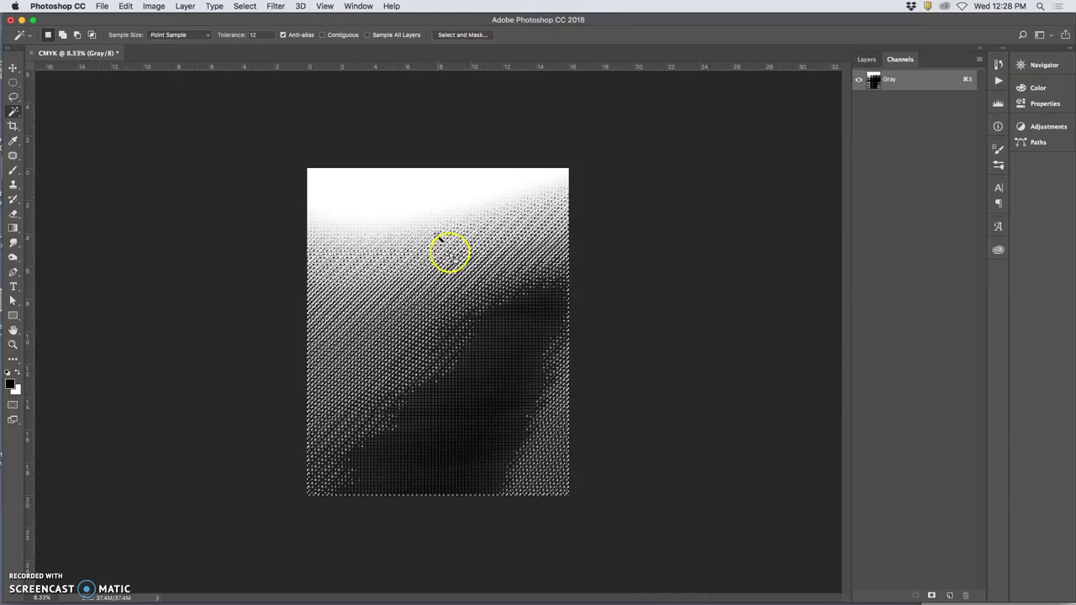
{"action": "key", "text": "super+plus"}
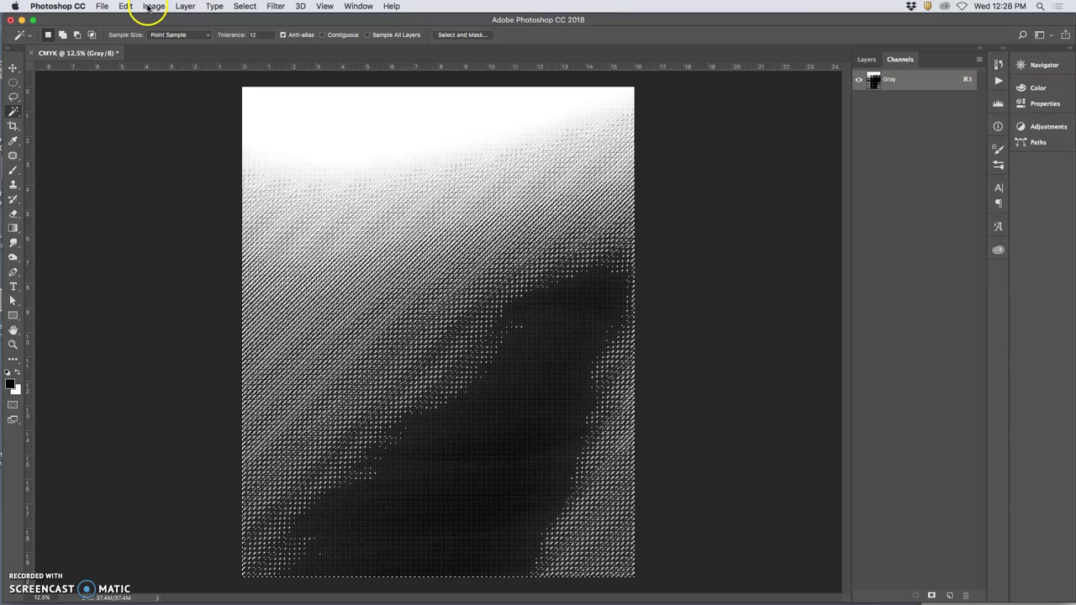
Convert the image to CMYK Color mode.
{"action": "left_click", "coordinate": [154, 7]}
{"action": "mouse_move", "coordinate": [159, 19]}
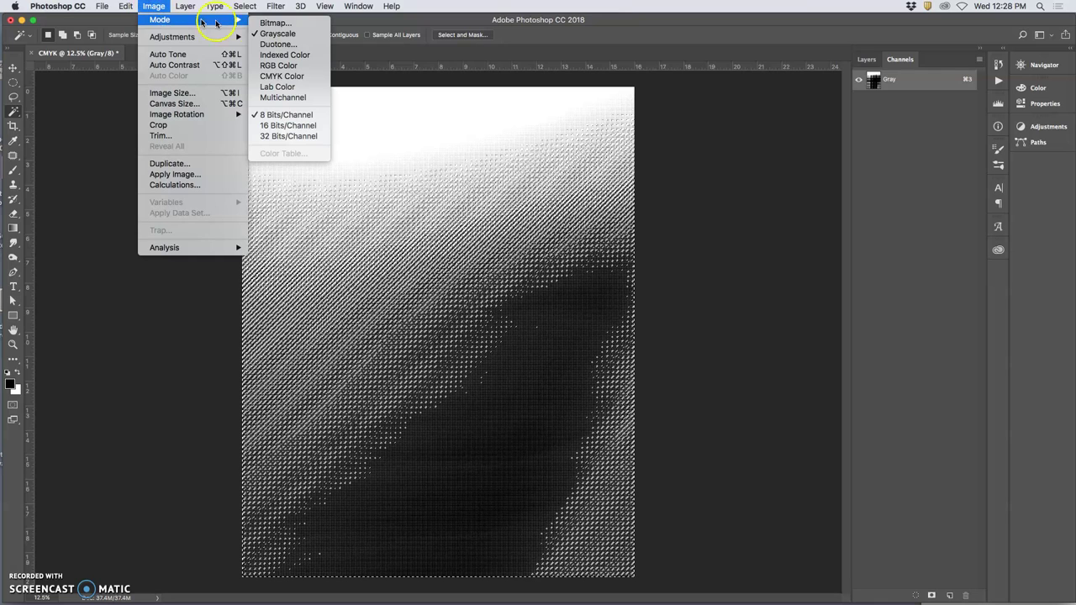
{"action": "left_click", "coordinate": [277, 76]}
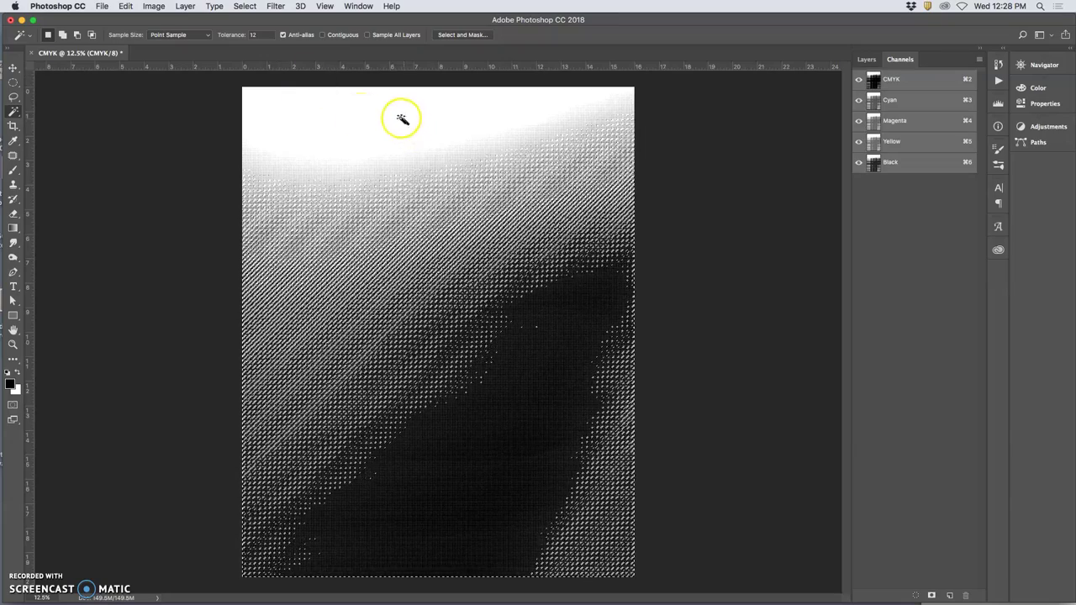
Fill the selected halftone dots with bright yellow (fff600) using Edit > Fill.
{"action": "left_click", "coordinate": [125, 7]}
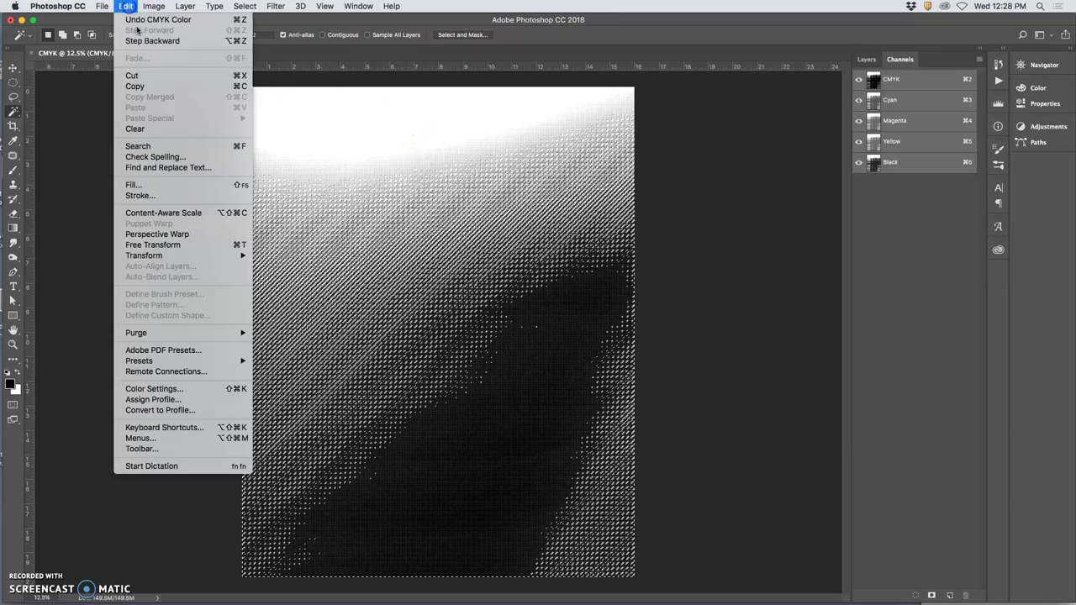
{"action": "left_click", "coordinate": [150, 185]}
{"action": "left_click", "coordinate": [535, 243]}
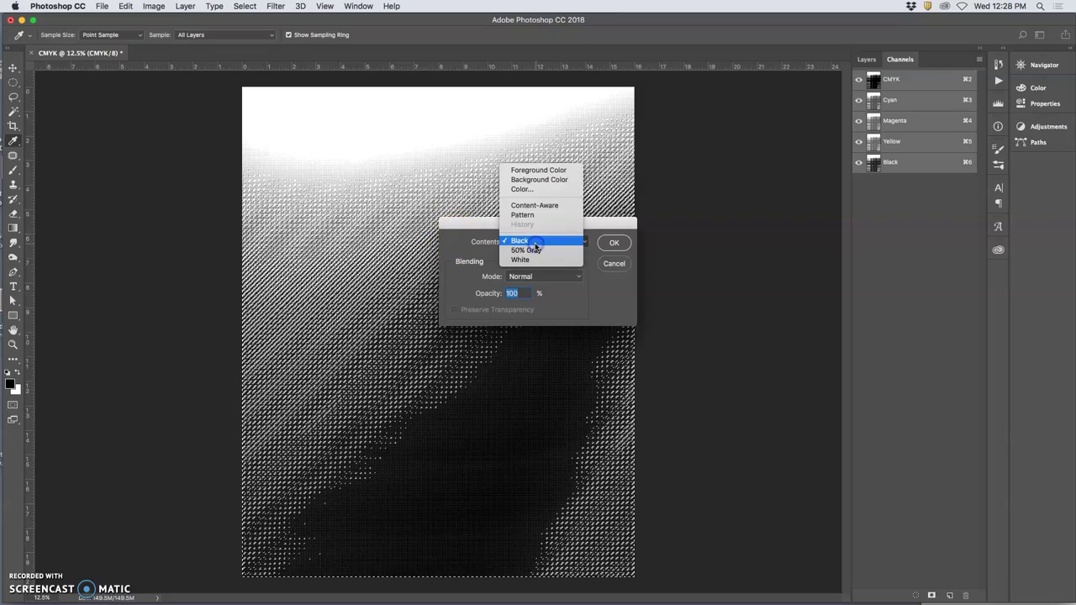
{"action": "left_click", "coordinate": [522, 189]}
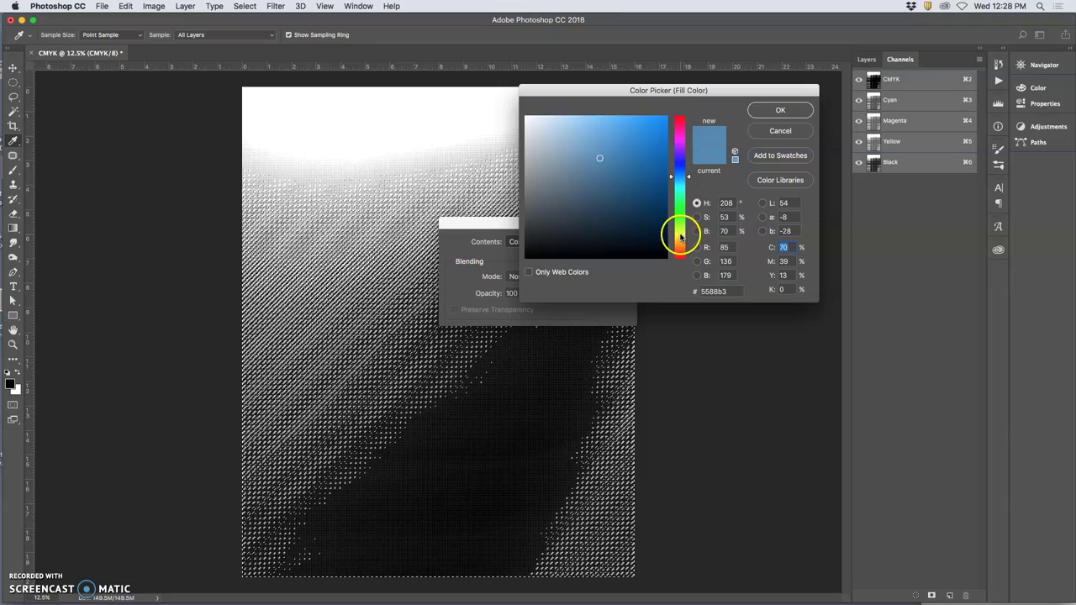
{"action": "left_click", "coordinate": [681, 237]}
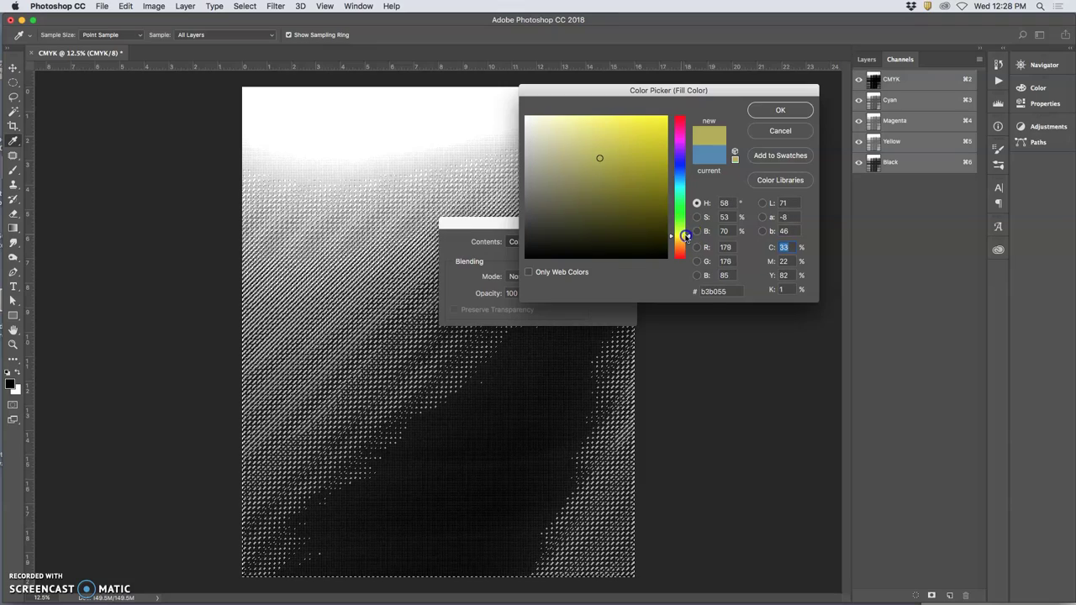
{"action": "left_click", "coordinate": [666, 118]}
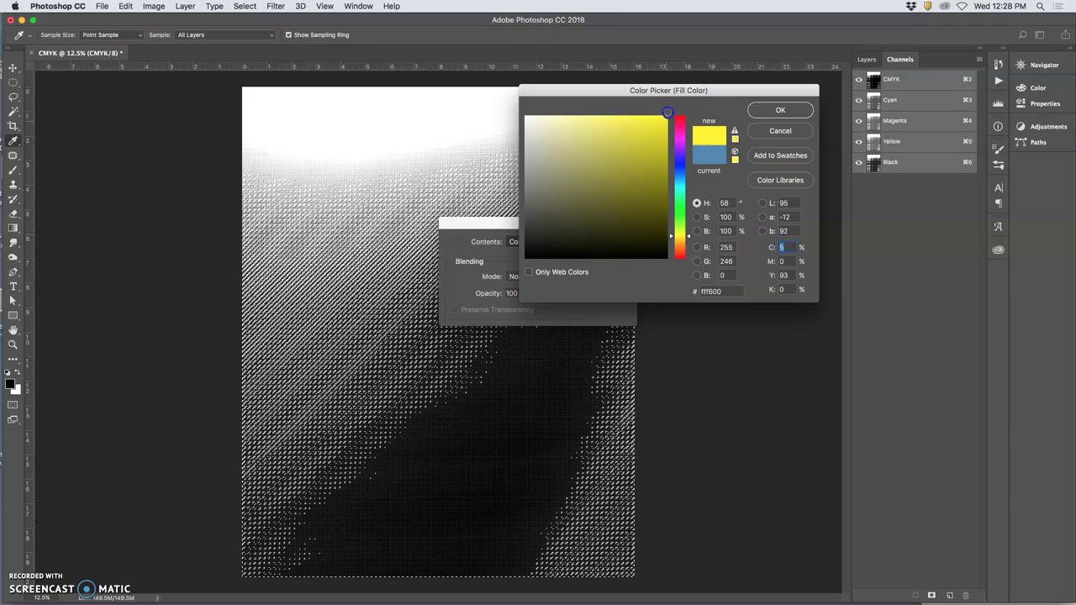
{"action": "left_click", "coordinate": [777, 111]}
{"action": "left_click", "coordinate": [672, 216]}
{"action": "left_click", "coordinate": [614, 243]}
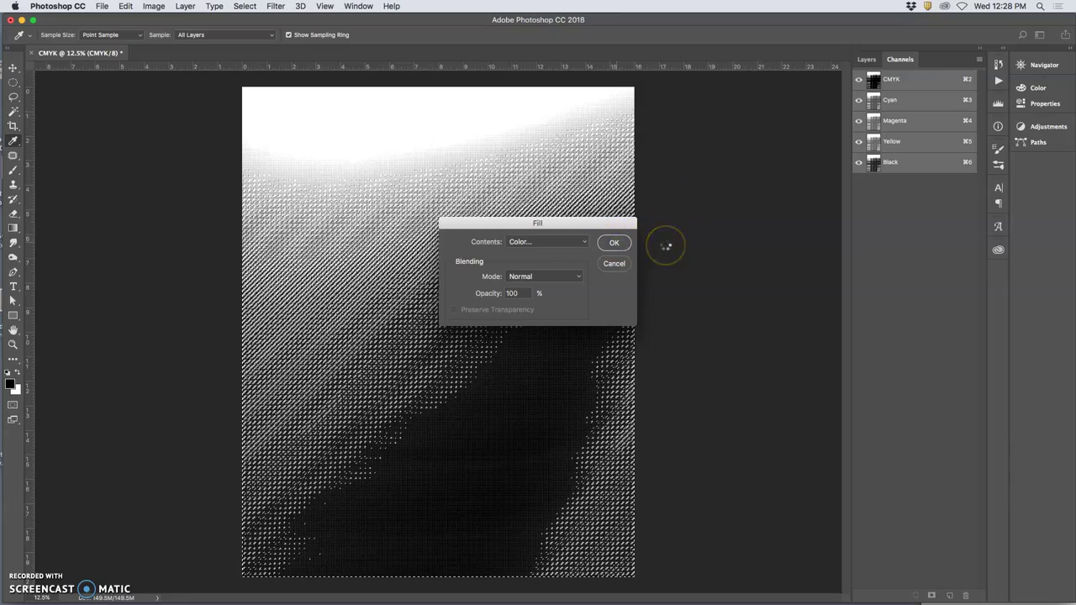
{"action": "left_click", "coordinate": [89, 180]}
{"action": "left_click", "coordinate": [13, 97]}
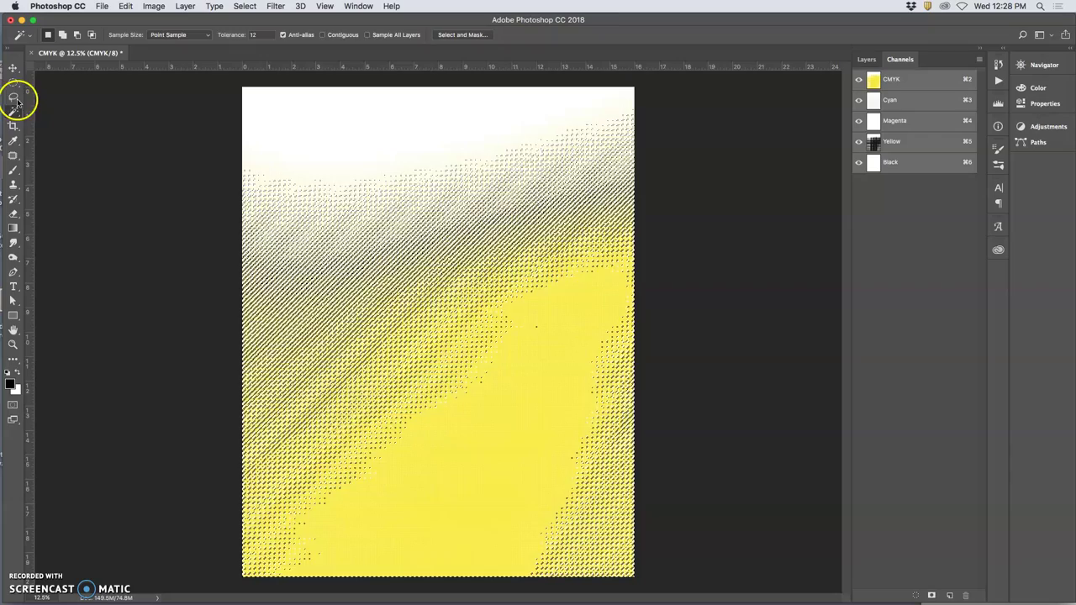
Inspect the yellow dots up close, switch to the Layers panel, and select the entire canvas.
{"action": "key", "text": "super+equal"}
{"action": "key", "text": "super+equal"}
{"action": "key", "text": "super+equal"}
{"action": "key", "text": "super+equal"}
{"action": "key", "text": "super+equal"}
{"action": "key", "text": "super+equal"}
{"action": "key", "text": "super+equal"}
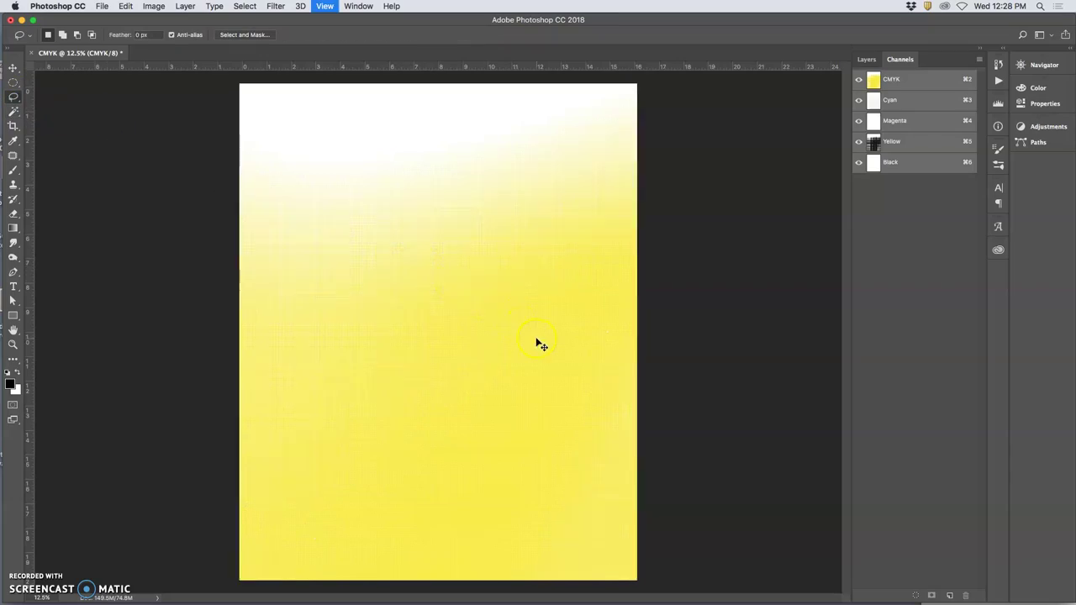
{"action": "key", "text": "super+equal"}
{"action": "key", "text": "super+equal"}
{"action": "key", "text": "super+equal"}
{"action": "key", "text": "super+equal"}
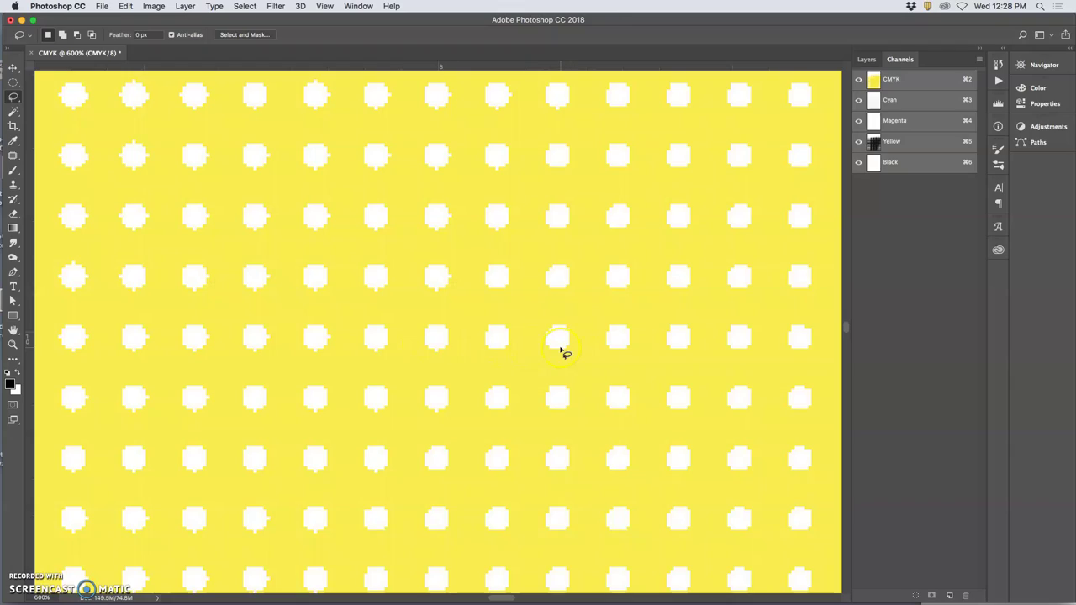
{"action": "key", "text": "super+minus"}
{"action": "key", "text": "super+minus"}
{"action": "key", "text": "super+minus"}
{"action": "key", "text": "super+minus"}
{"action": "key", "text": "super+minus"}
{"action": "key", "text": "super+minus"}
{"action": "key", "text": "super+minus"}
{"action": "key", "text": "super+minus"}
{"action": "key", "text": "super+minus"}
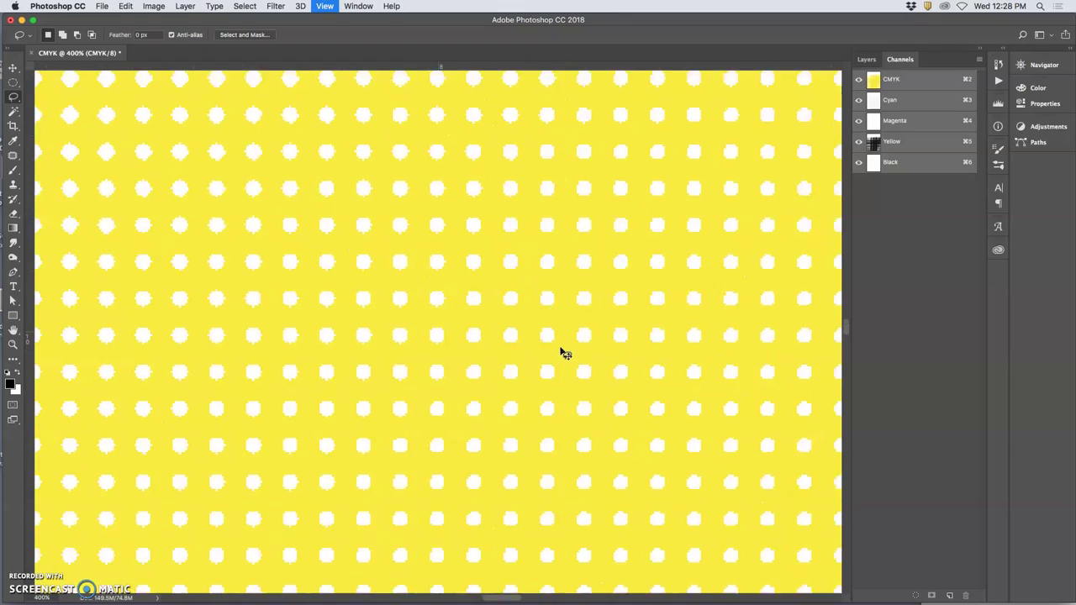
{"action": "key", "text": "super+minus"}
{"action": "key", "text": "super+minus"}
{"action": "key", "text": "super+minus"}
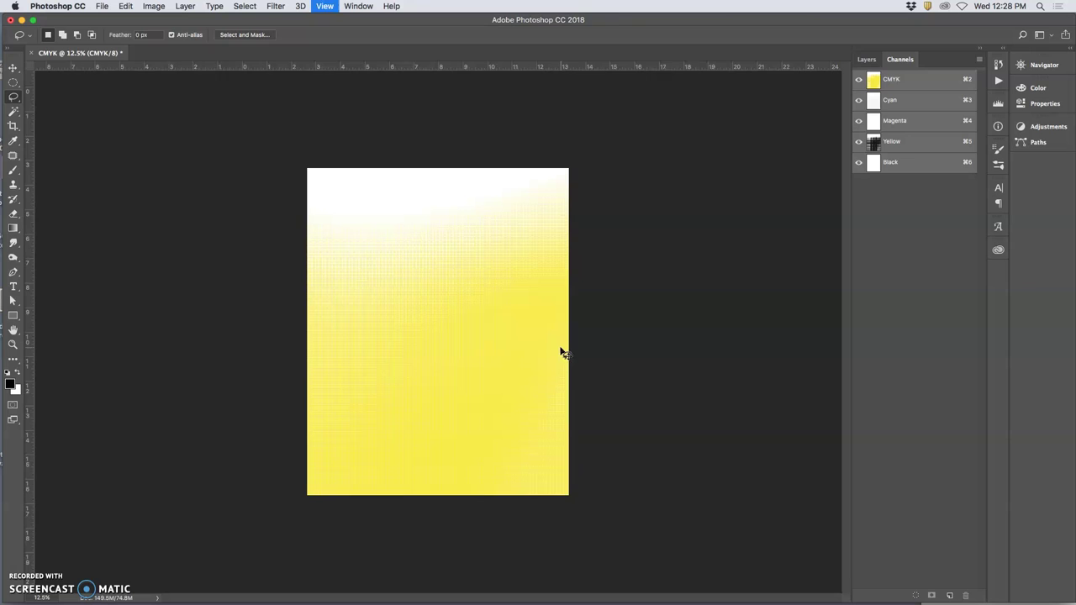
{"action": "left_click", "coordinate": [587, 335]}
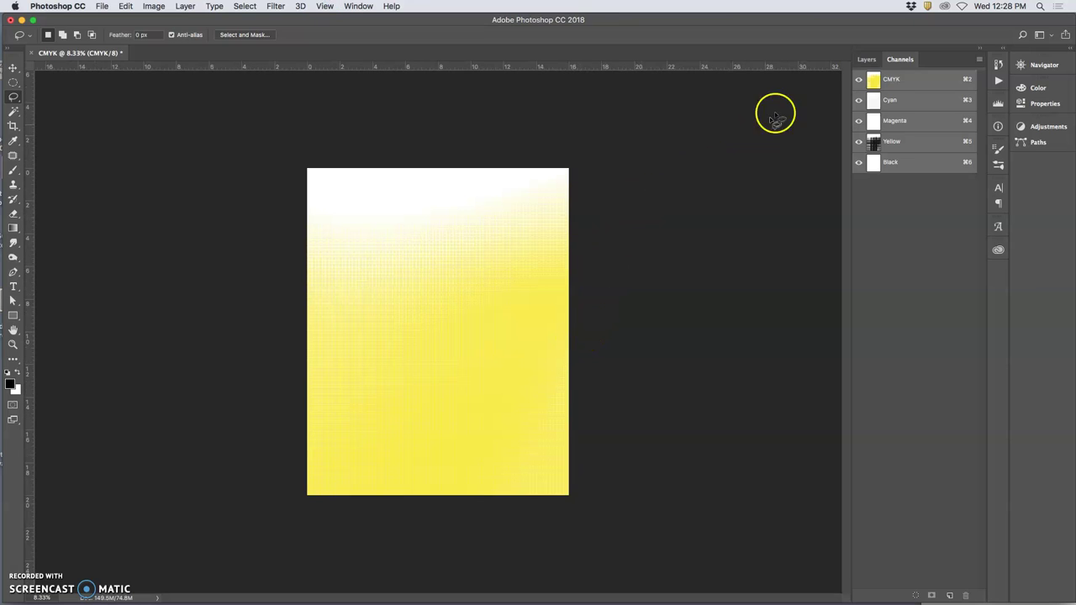
{"action": "left_click", "coordinate": [866, 59]}
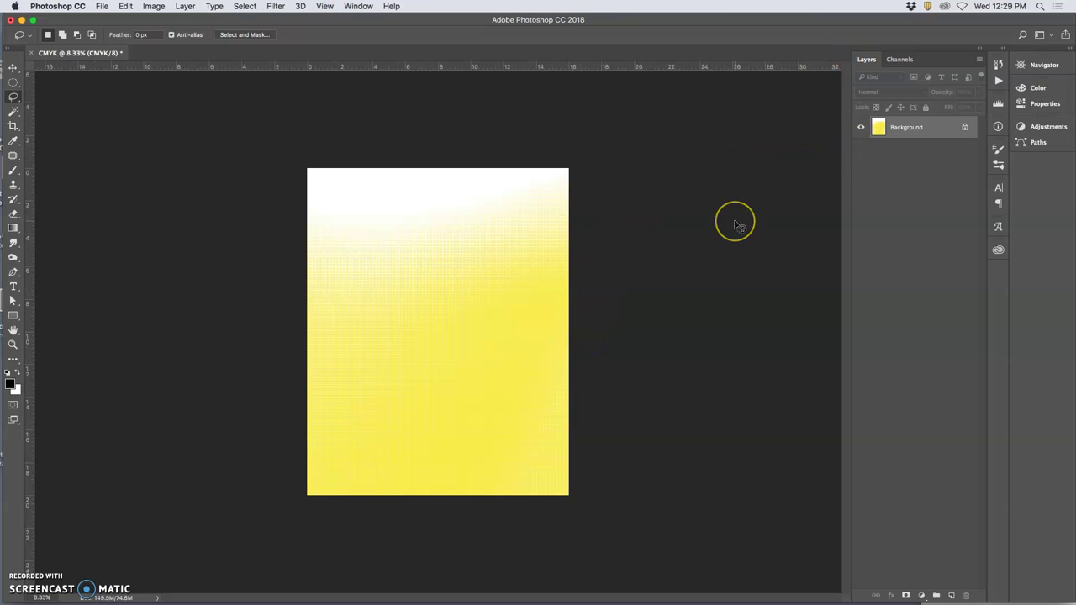
{"action": "key", "text": "super+c"}
{"action": "left_click", "coordinate": [267, 156]}
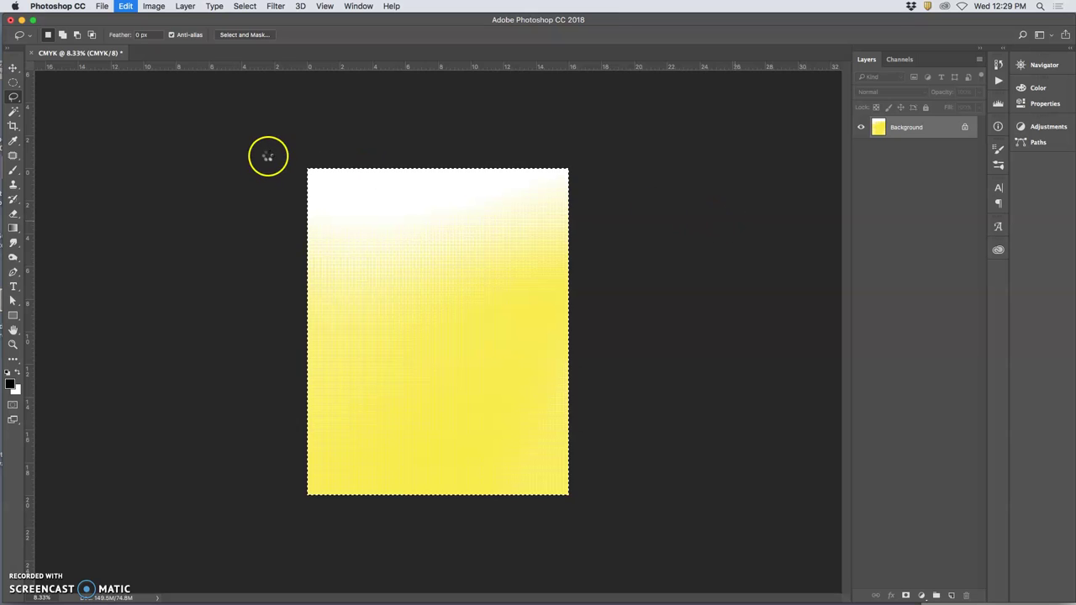
{"action": "left_click", "coordinate": [109, 7]}
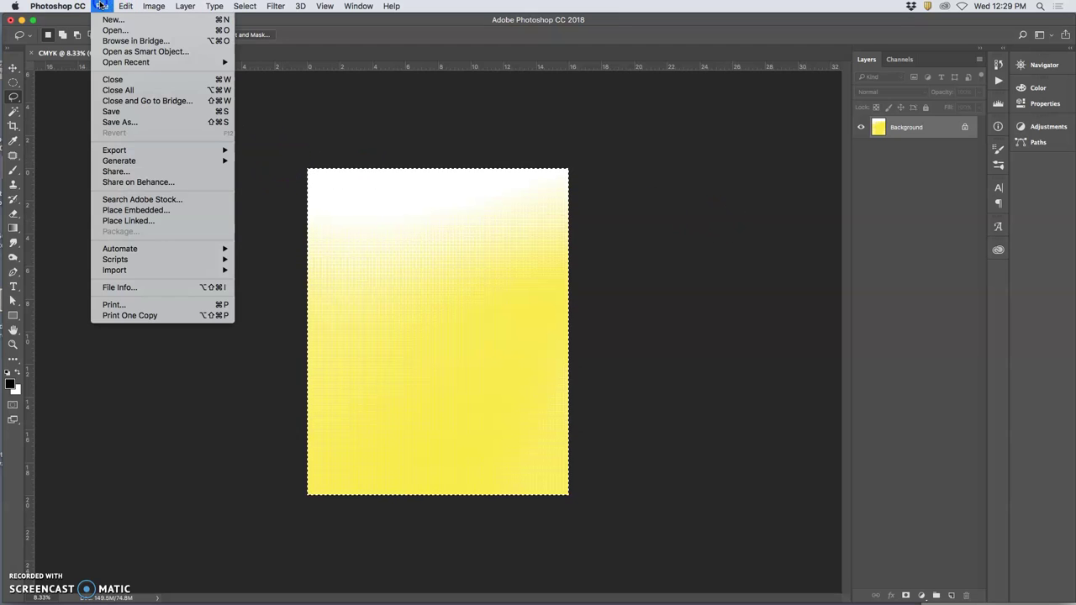
Save the image as CMYK-yellow.jpg in JPEG format with quality 9, Baseline.
{"action": "left_click", "coordinate": [126, 123]}
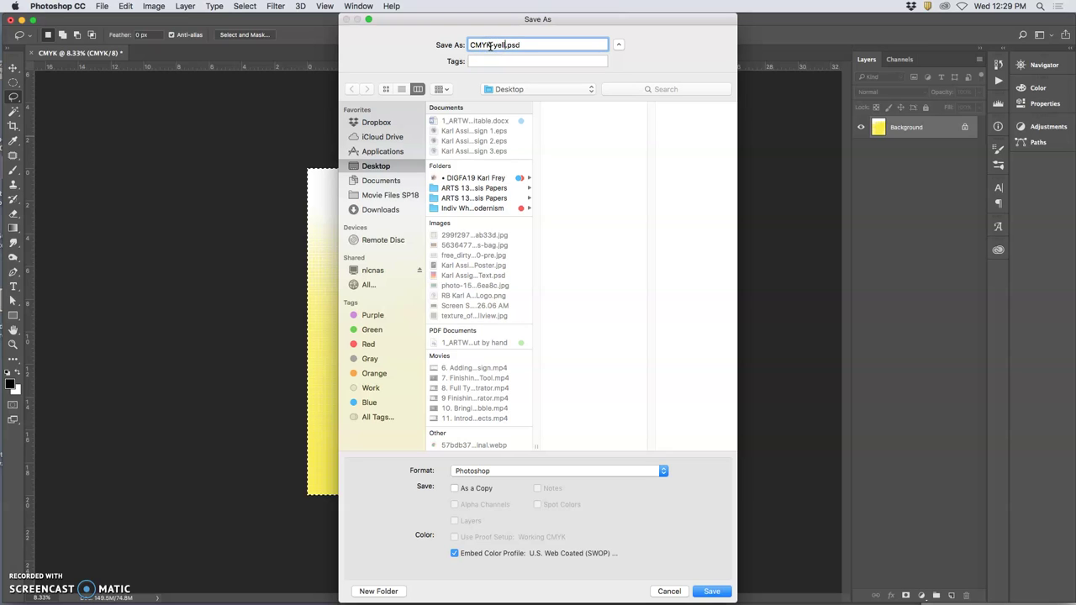
{"action": "left_click", "coordinate": [507, 476]}
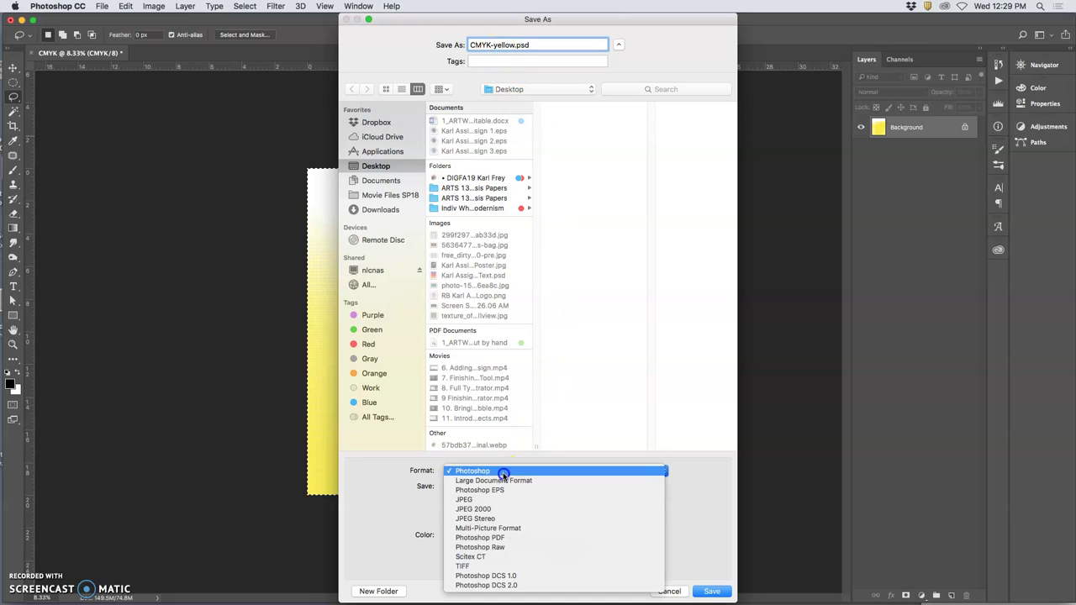
{"action": "left_click", "coordinate": [488, 500]}
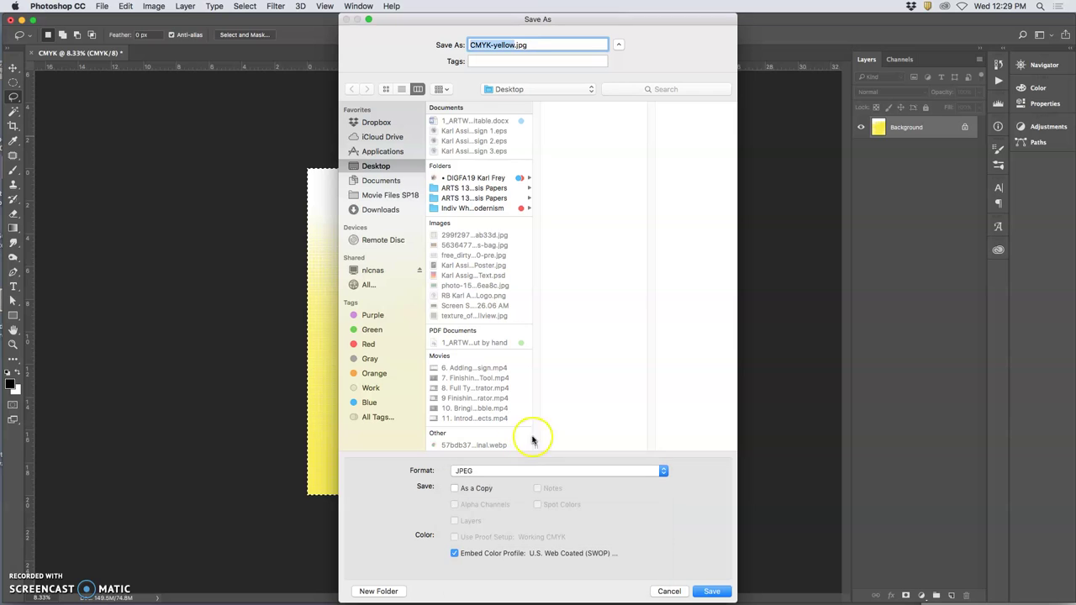
{"action": "left_click", "coordinate": [709, 592]}
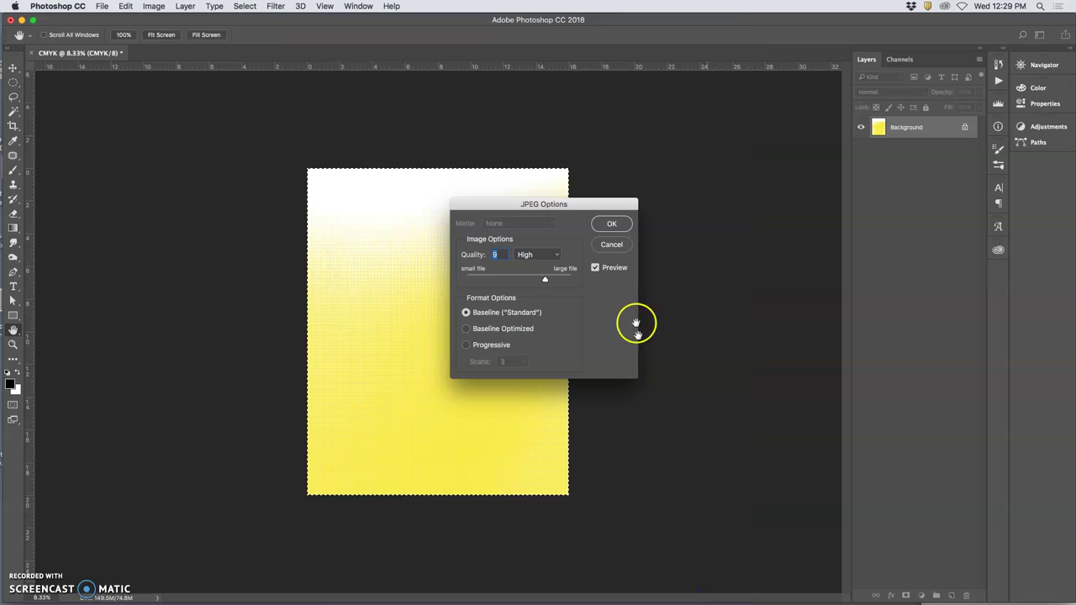
{"action": "left_click", "coordinate": [611, 224]}
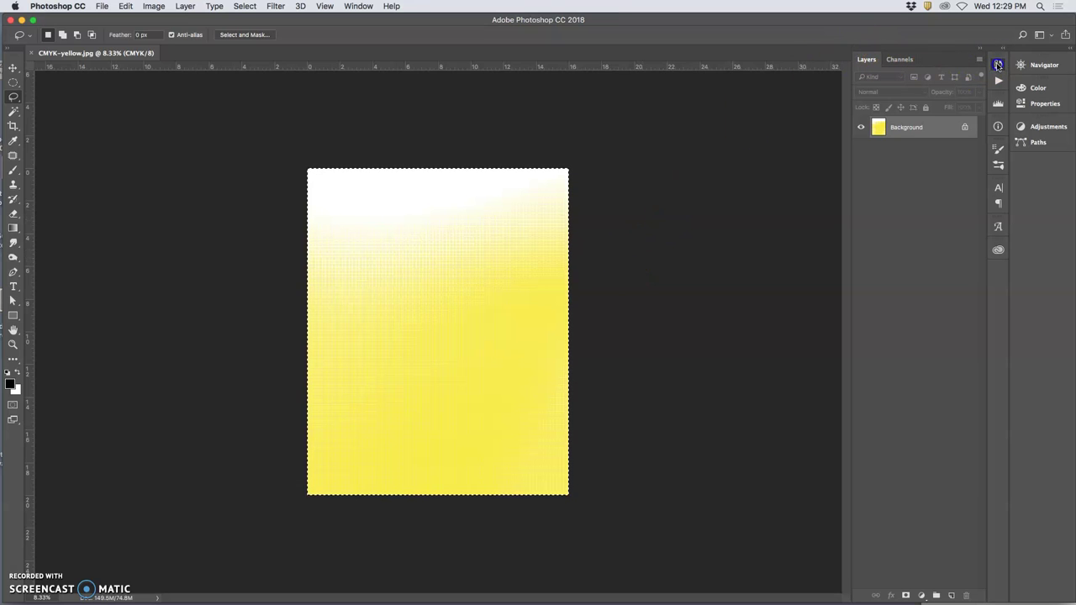
{"action": "left_click", "coordinate": [998, 65]}
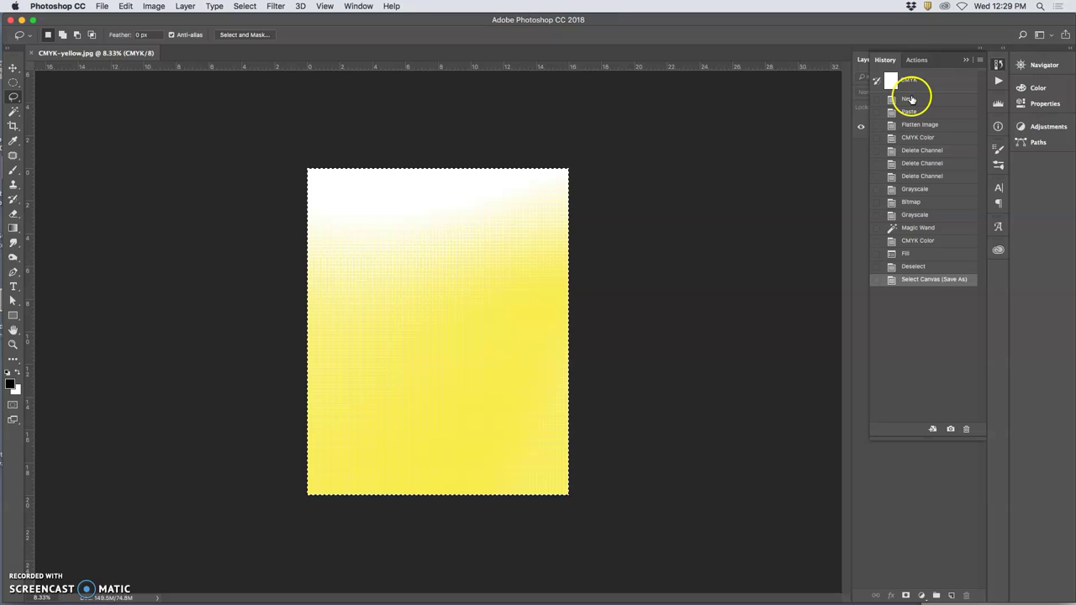
Revert to the CMYK Color history state to restore the full-colour gradient.
{"action": "left_click", "coordinate": [914, 140]}
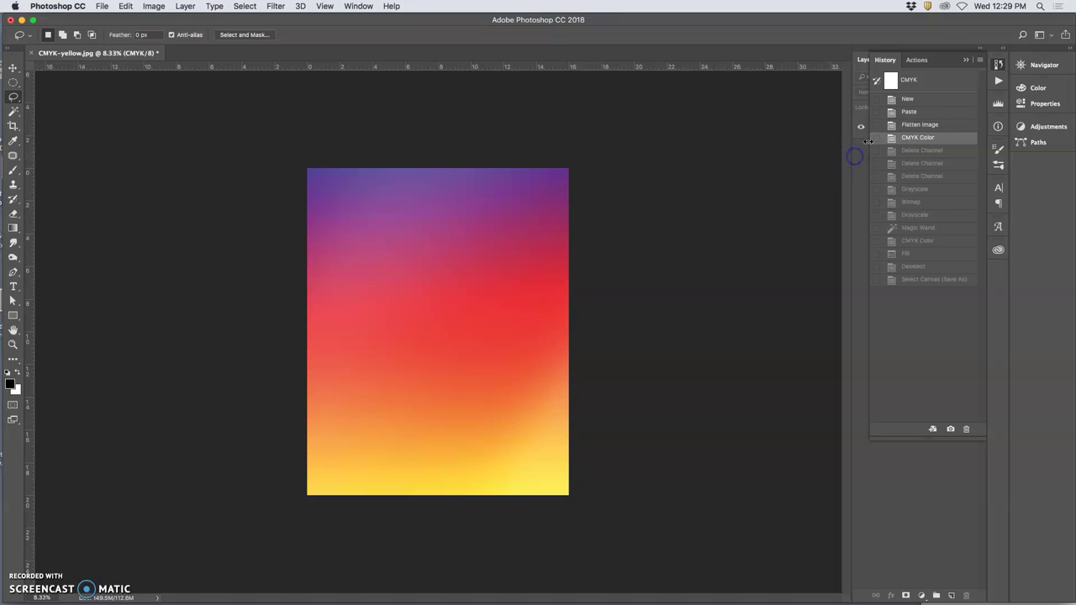
{"action": "left_click", "coordinate": [962, 54]}
{"action": "left_click", "coordinate": [902, 60]}
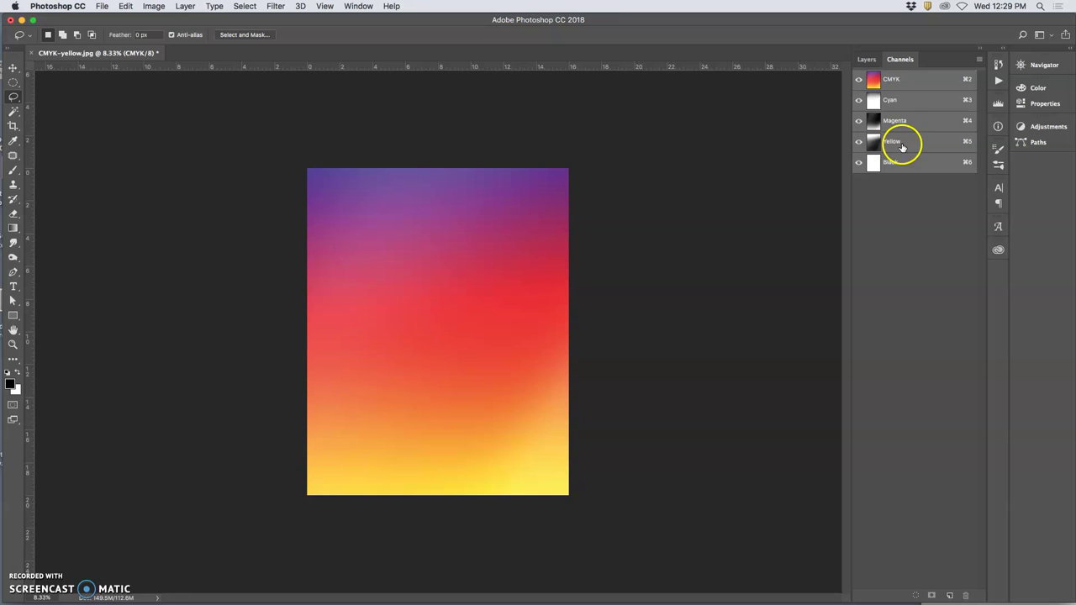
Delete the Black, Yellow and Cyan channels, leaving only Magenta.
{"action": "left_click_drag", "start_coordinate": [913, 166], "coordinate": [956, 532]}
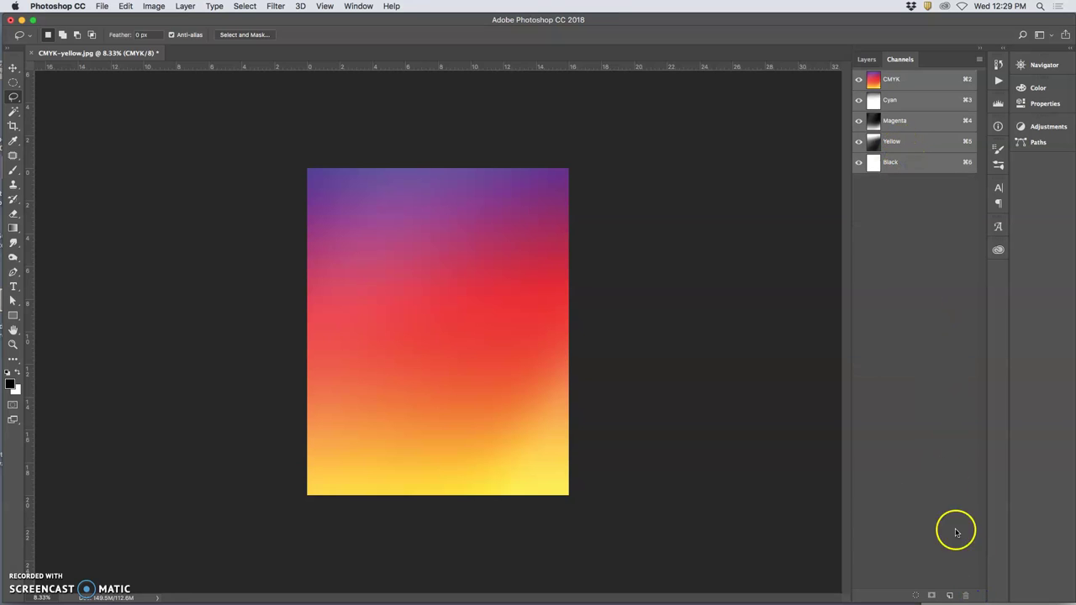
{"action": "left_click", "coordinate": [902, 142]}
{"action": "left_click_drag", "start_coordinate": [913, 163], "coordinate": [965, 595]}
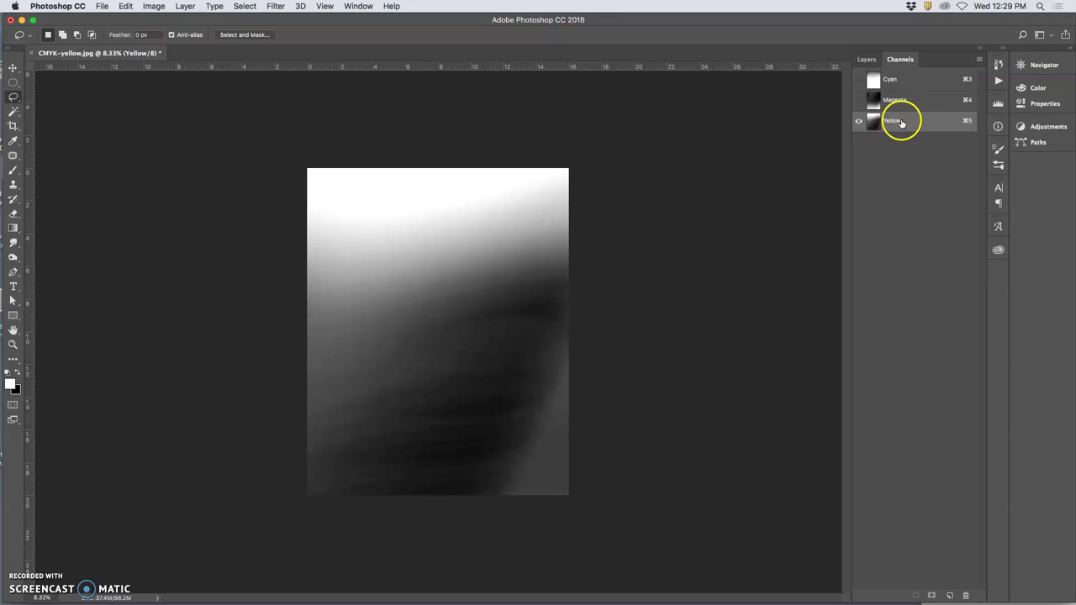
{"action": "left_click", "coordinate": [860, 100]}
{"action": "left_click_drag", "start_coordinate": [905, 120], "coordinate": [965, 595]}
{"action": "left_click_drag", "start_coordinate": [915, 82], "coordinate": [965, 595]}
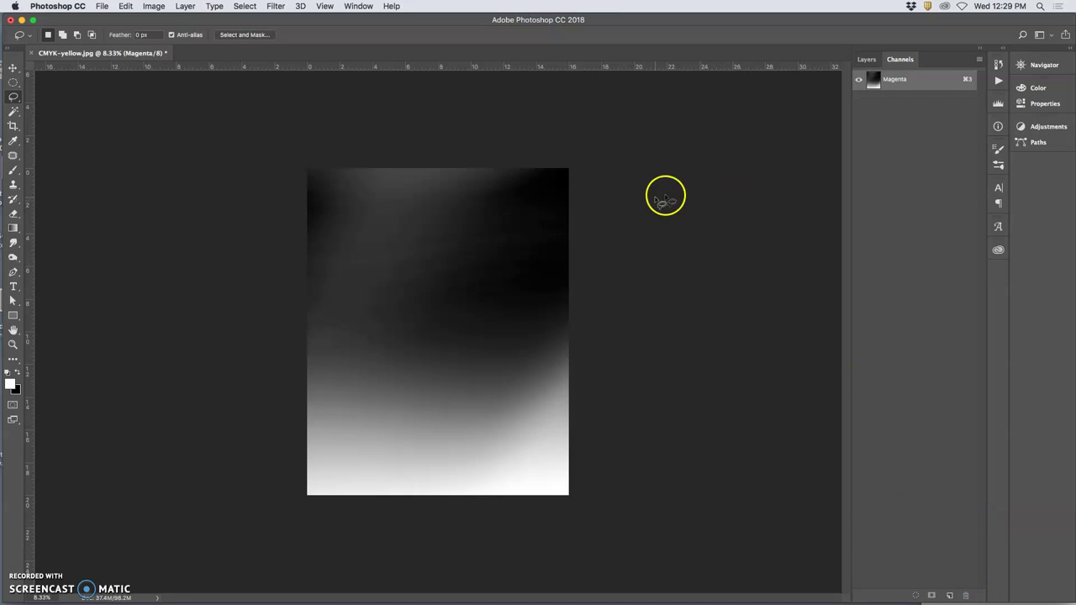
Convert the magenta channel image to Grayscale mode.
{"action": "left_click", "coordinate": [154, 6]}
{"action": "mouse_move", "coordinate": [164, 19]}
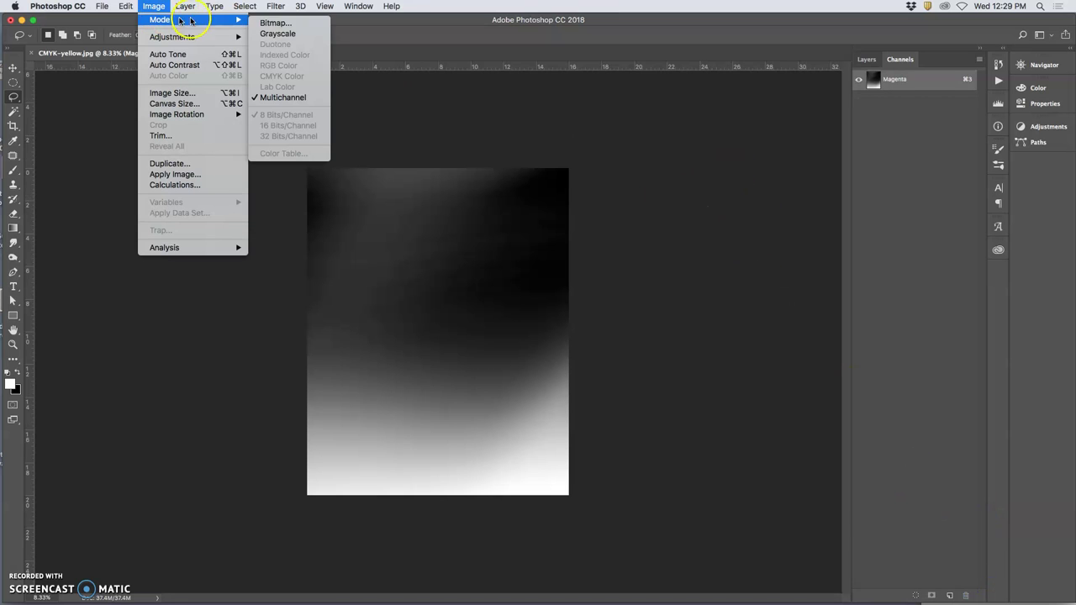
{"action": "left_click", "coordinate": [268, 34]}
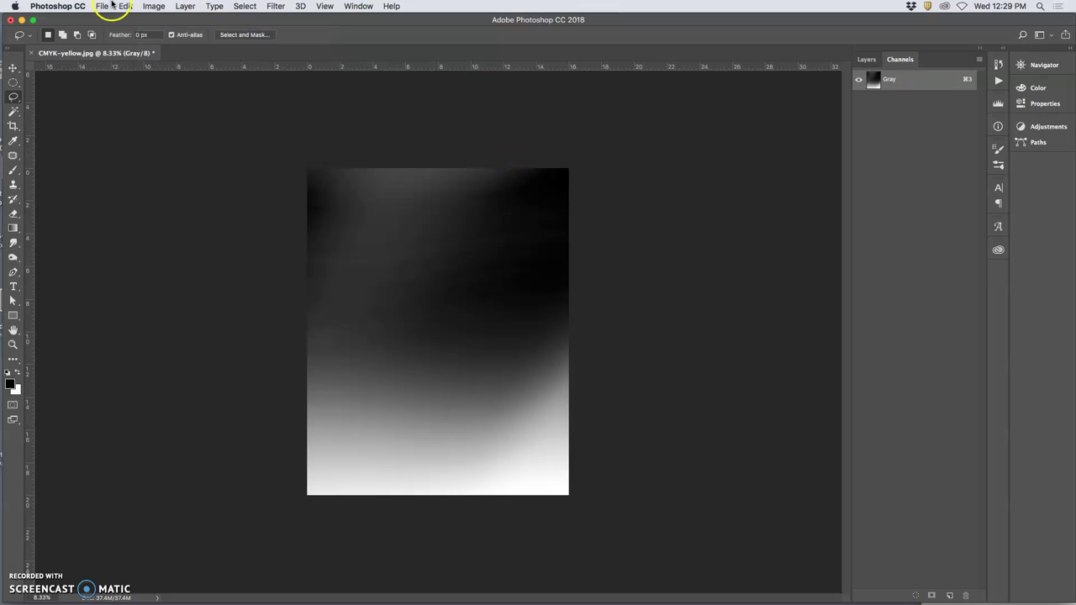
Convert it to a 350 ppi Bitmap with a round 20 lines/inch, 15° halftone screen.
{"action": "left_click", "coordinate": [154, 6]}
{"action": "mouse_move", "coordinate": [158, 20]}
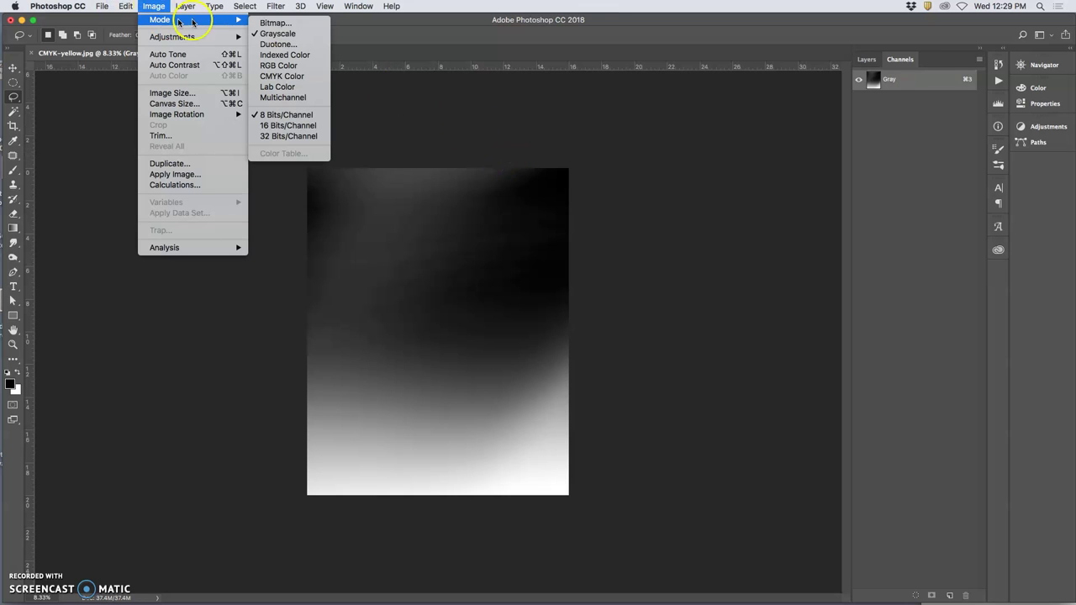
{"action": "left_click", "coordinate": [267, 20]}
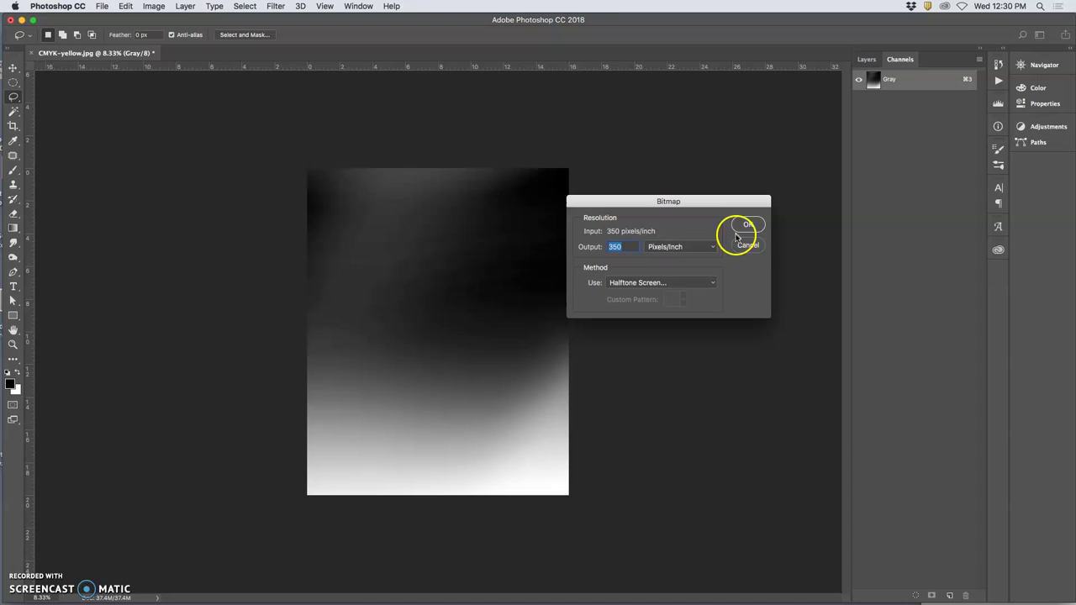
{"action": "left_click", "coordinate": [747, 227]}
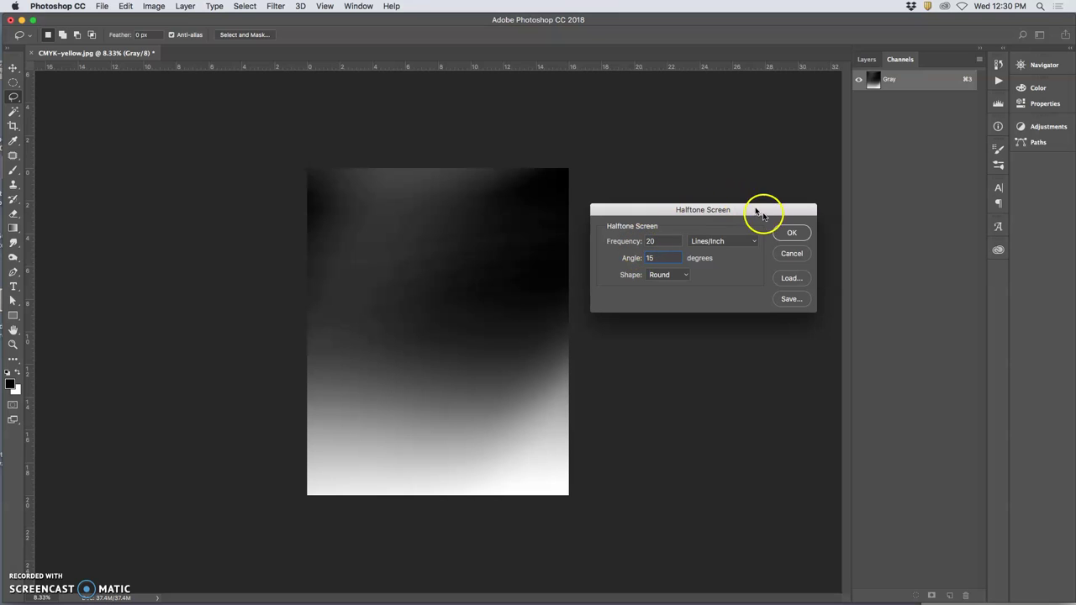
{"action": "left_click", "coordinate": [790, 234]}
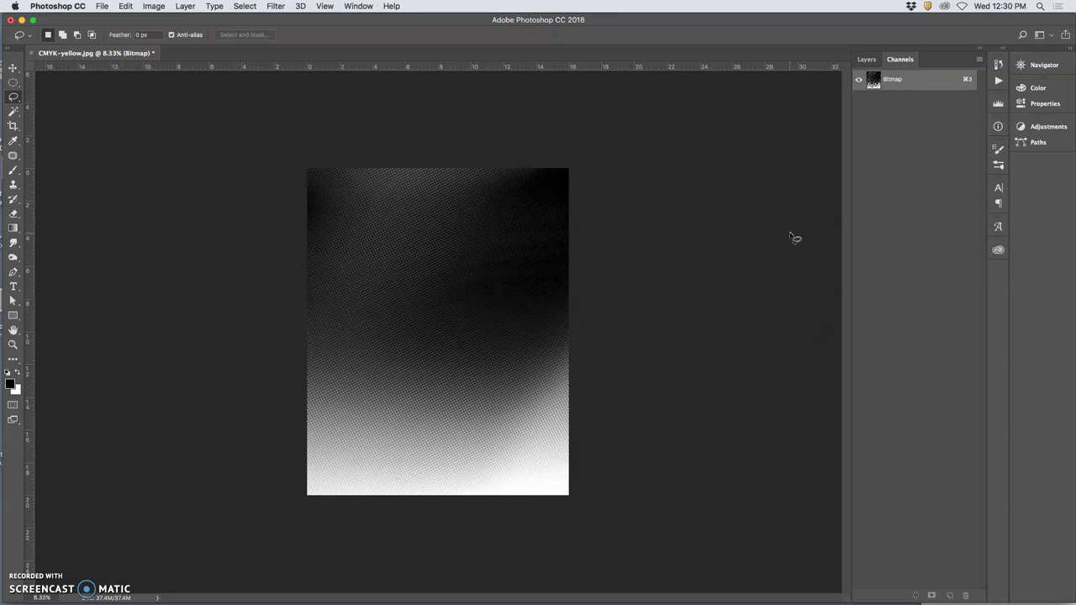
{"action": "key", "text": "super+plus"}
{"action": "key", "text": "super+plus"}
{"action": "key", "text": "super+plus"}
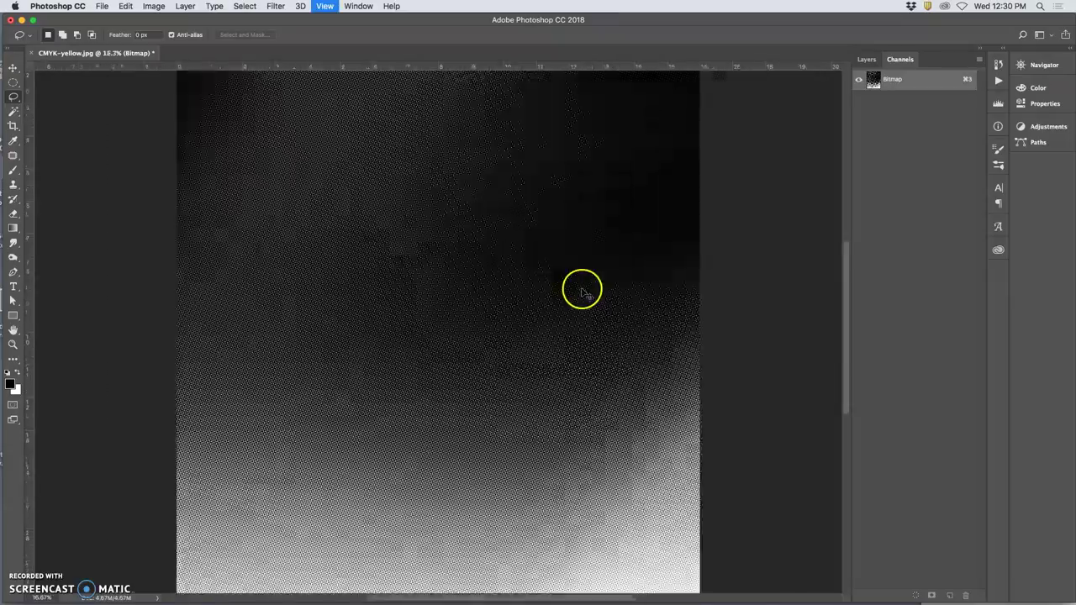
{"action": "key", "text": "super+plus"}
{"action": "key", "text": "super+plus"}
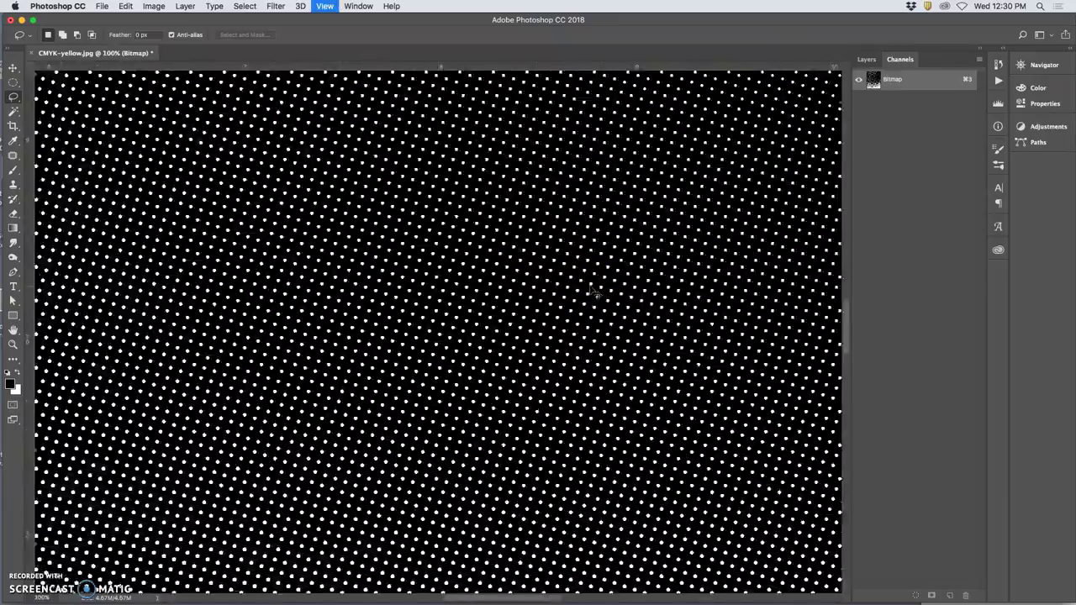
{"action": "key", "text": "super+minus"}
{"action": "key", "text": "super+minus"}
{"action": "key", "text": "super+minus"}
{"action": "key", "text": "super+minus"}
{"action": "key", "text": "super+minus"}
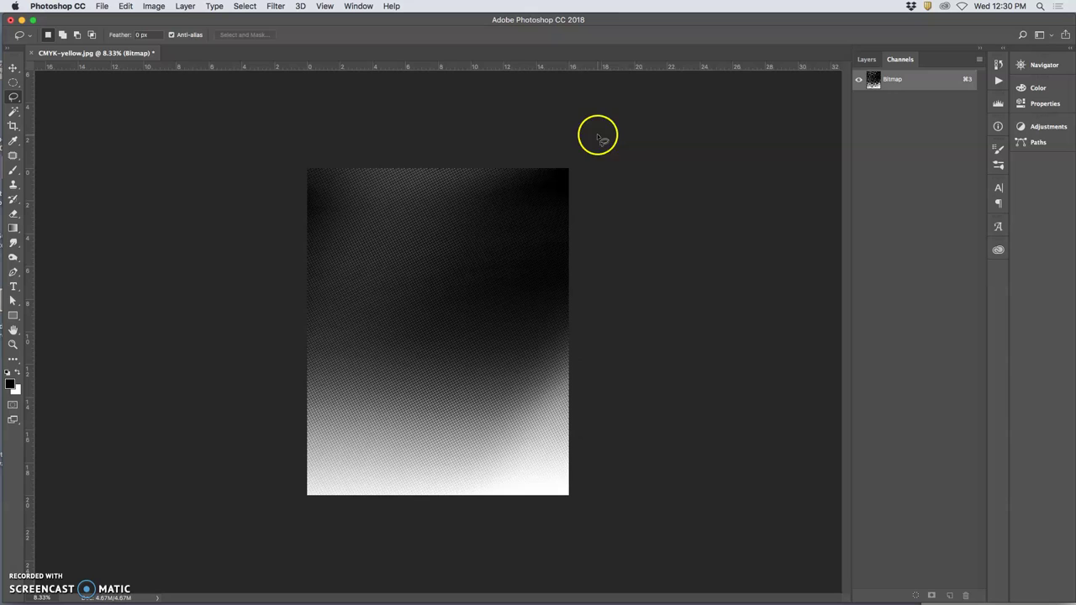
Convert the bitmap halftone back to Grayscale at size ratio 1.
{"action": "left_click", "coordinate": [153, 7]}
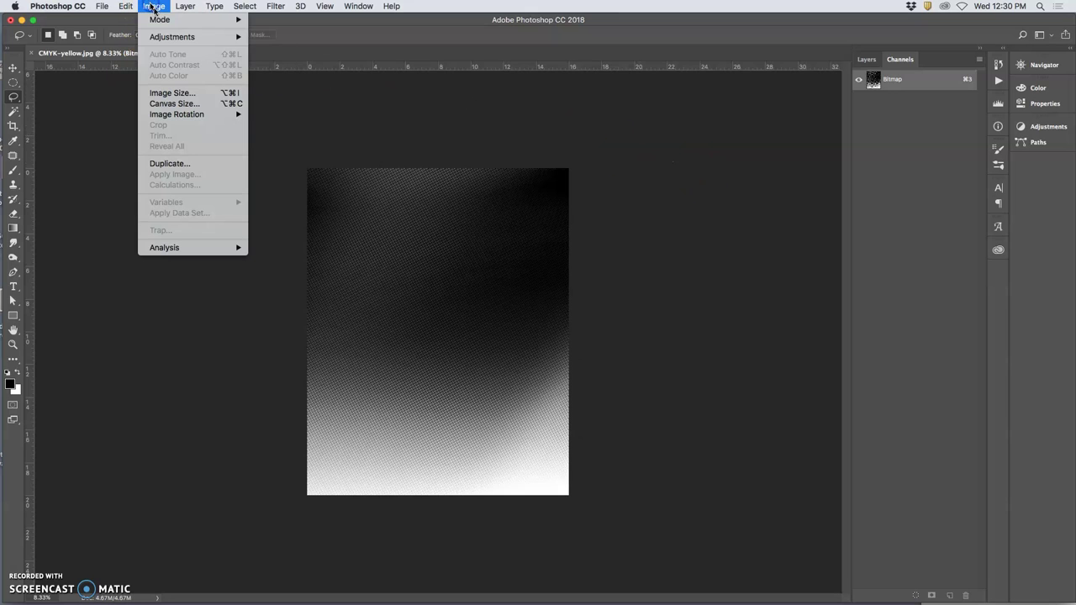
{"action": "mouse_move", "coordinate": [168, 19]}
{"action": "left_click", "coordinate": [273, 33]}
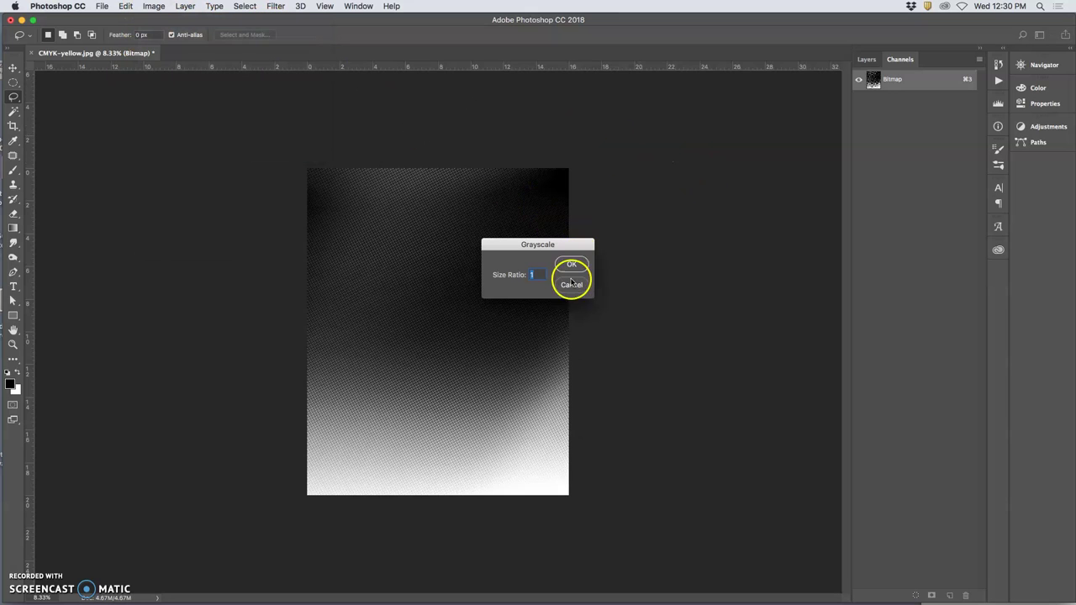
{"action": "left_click", "coordinate": [570, 266]}
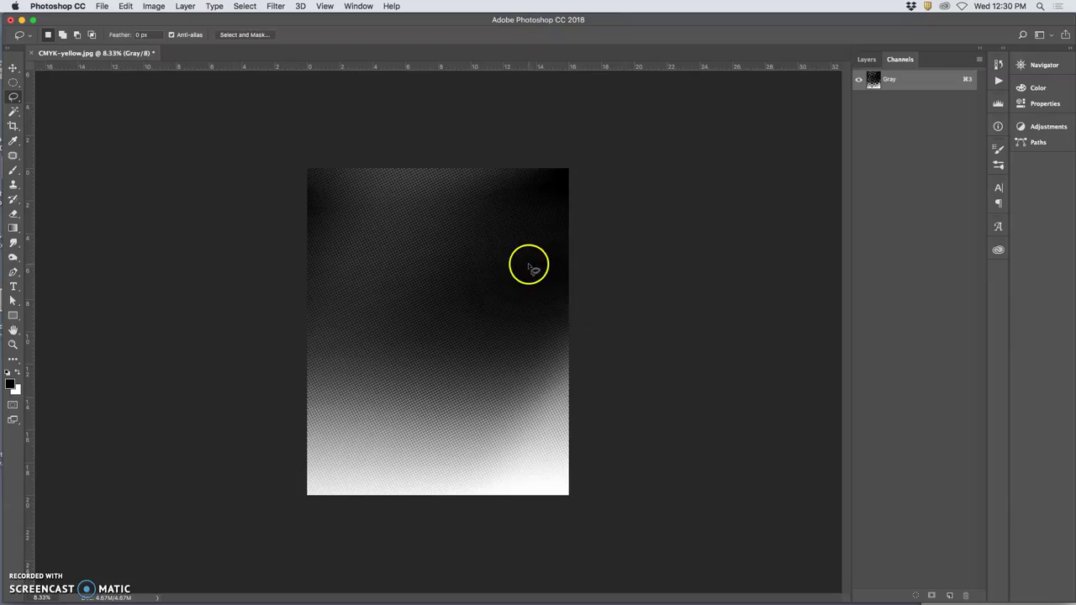
{"action": "key", "text": "super+equal"}
{"action": "key", "text": "super+equal"}
{"action": "key", "text": "super+equal"}
{"action": "key", "text": "super+equal"}
{"action": "key", "text": "super+equal"}
{"action": "key", "text": "super+equal"}
{"action": "key", "text": "super+equal"}
{"action": "key", "text": "super+equal"}
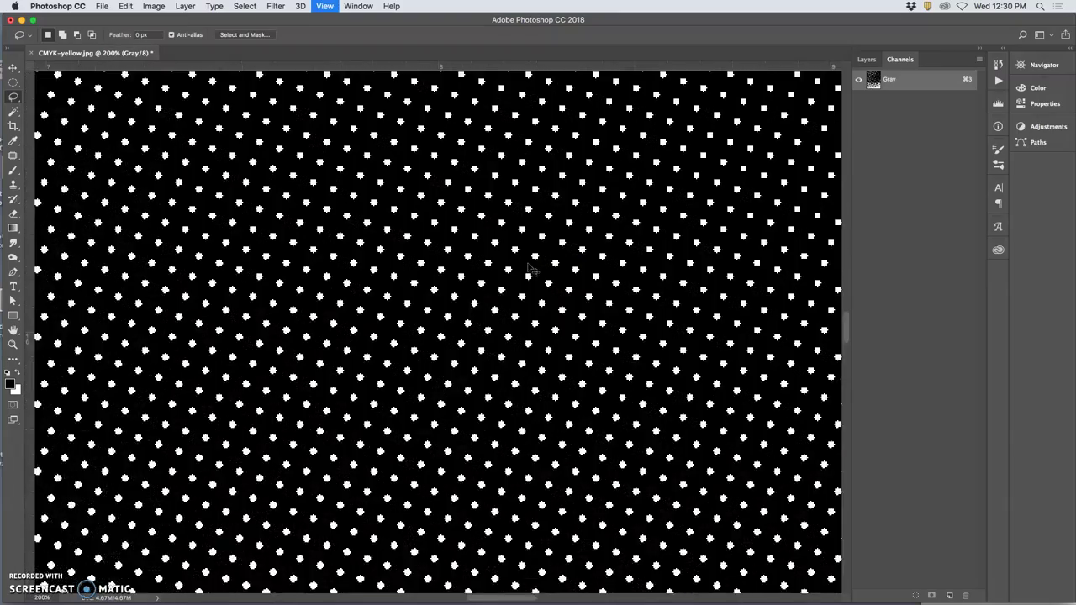
{"action": "key", "text": "super+equal"}
{"action": "left_click", "coordinate": [13, 110]}
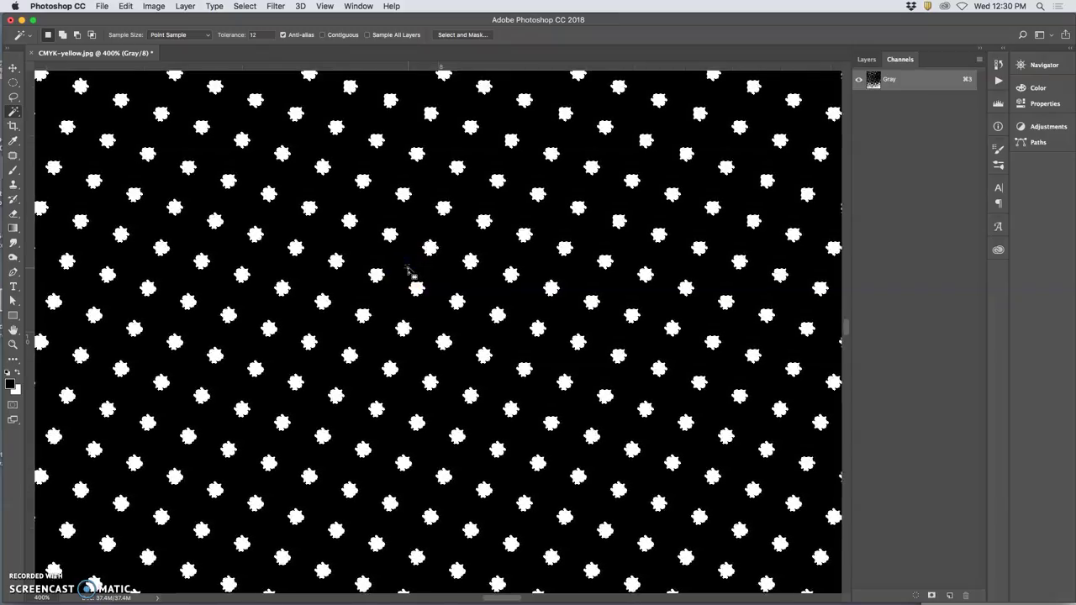
{"action": "key", "text": "super+minus"}
{"action": "key", "text": "super+minus"}
{"action": "key", "text": "super+minus"}
{"action": "key", "text": "super+minus"}
{"action": "key", "text": "super+minus"}
{"action": "key", "text": "super+minus"}
{"action": "key", "text": "super+minus"}
{"action": "key", "text": "super+minus"}
{"action": "key", "text": "super+minus"}
Switch the grayscale halftone to CMYK Color mode.
{"action": "left_click", "coordinate": [154, 5]}
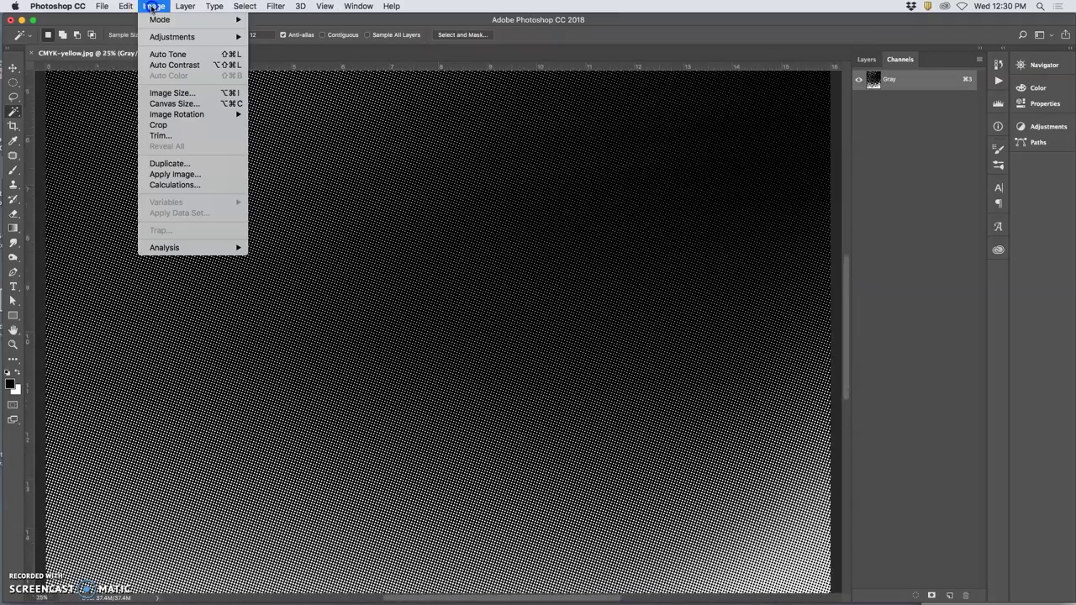
{"action": "mouse_move", "coordinate": [162, 24]}
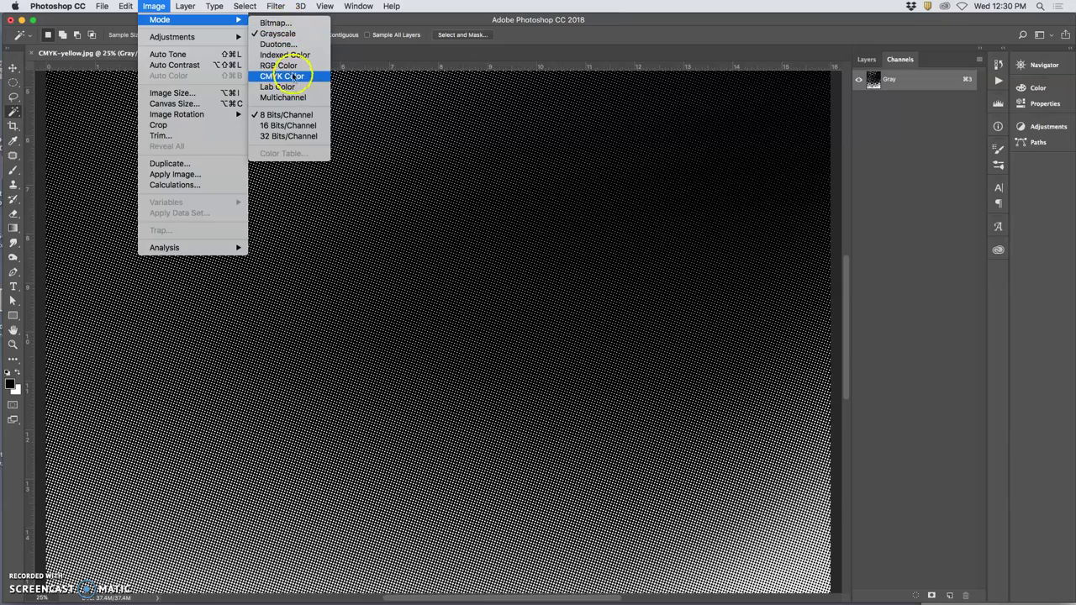
{"action": "left_click", "coordinate": [423, 167]}
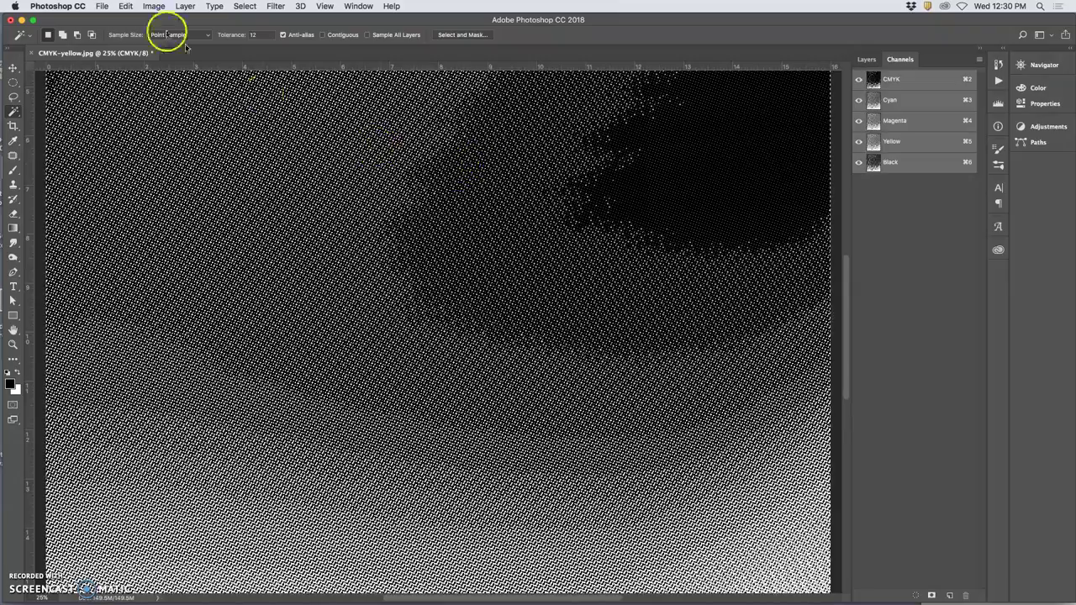
Run an initial Edit > Fill on the image.
{"action": "left_click", "coordinate": [125, 6]}
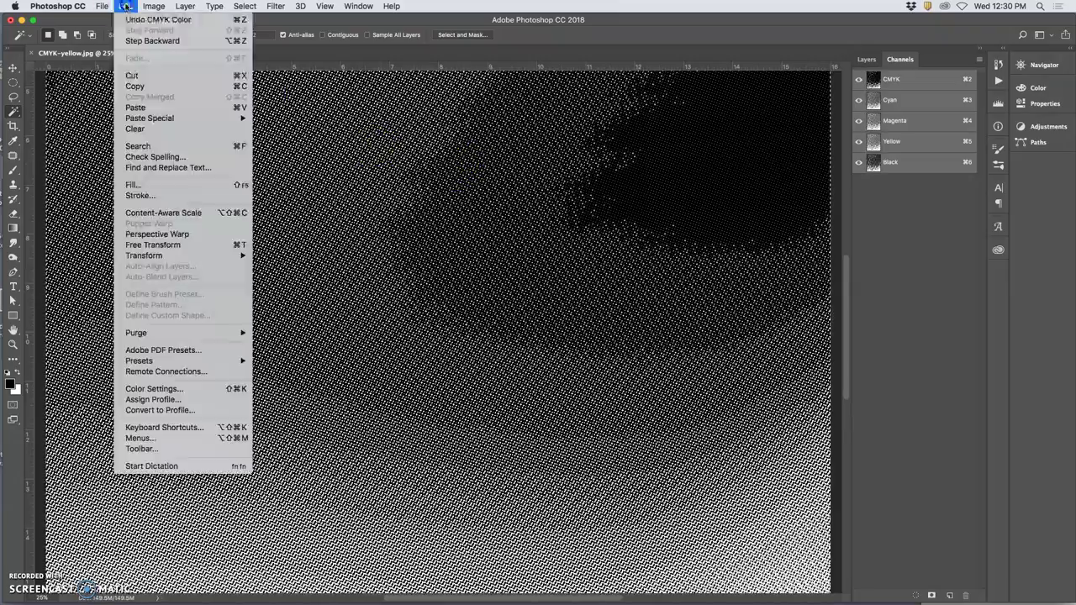
{"action": "left_click", "coordinate": [538, 227]}
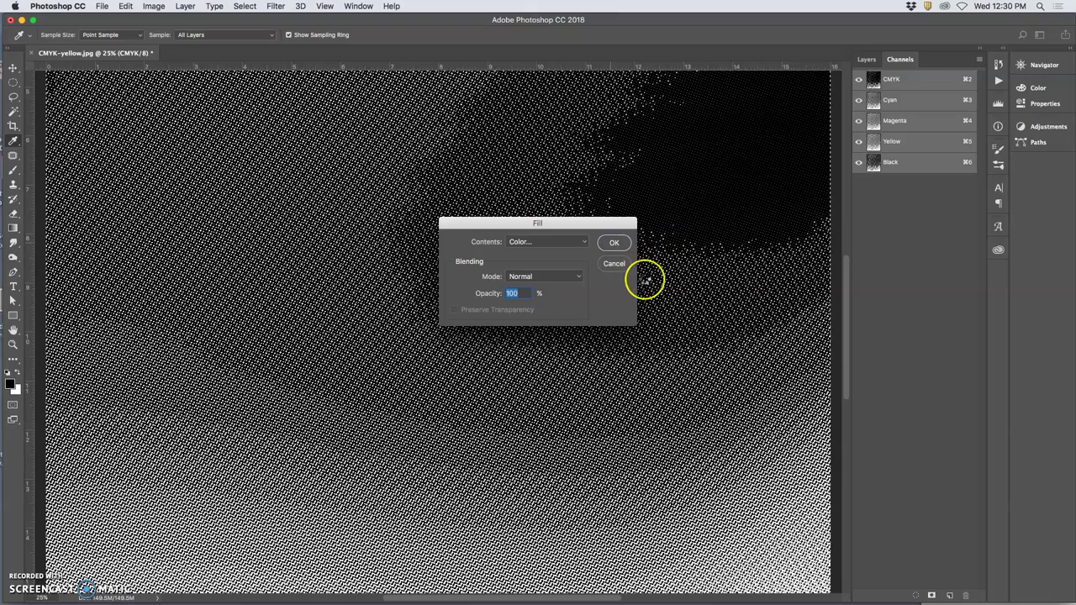
{"action": "key", "text": "Return"}
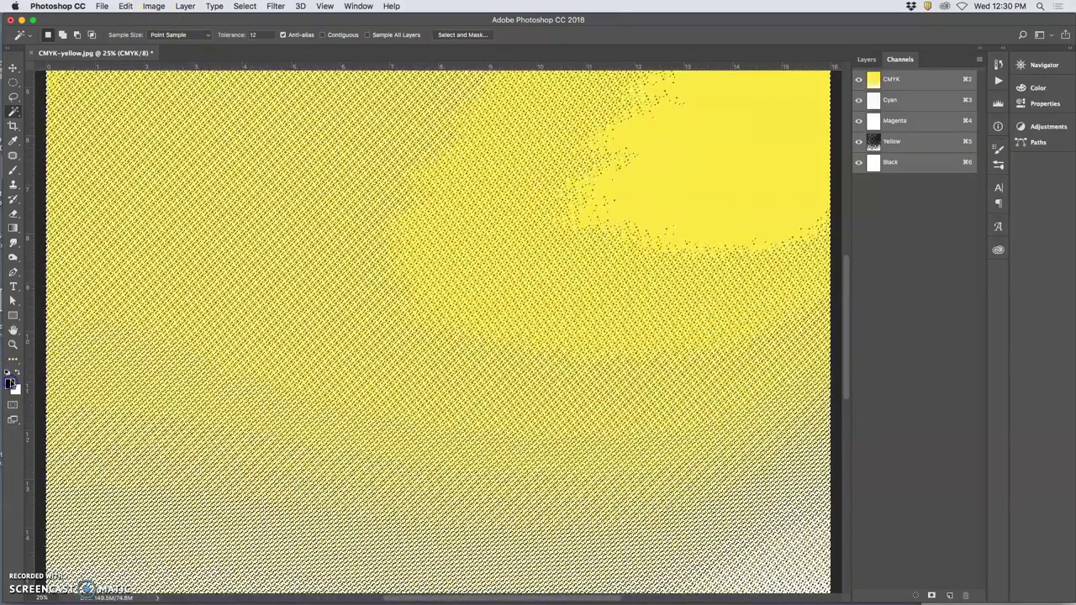
Set the foreground colour to a bright pink, #ff0078.
{"action": "left_click", "coordinate": [10, 382]}
{"action": "left_click", "coordinate": [680, 138]}
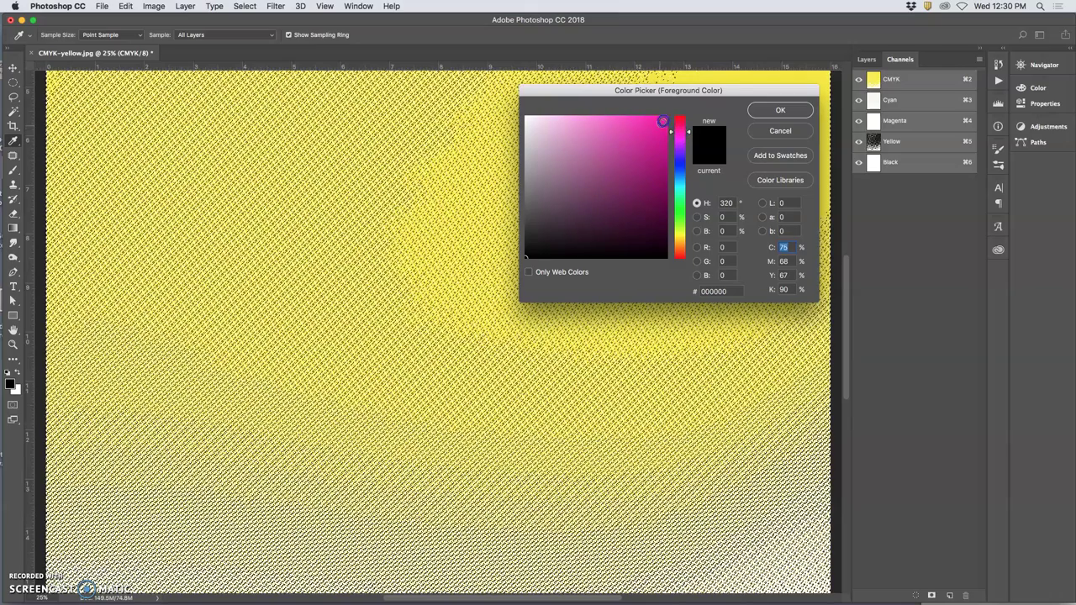
{"action": "left_click", "coordinate": [667, 118]}
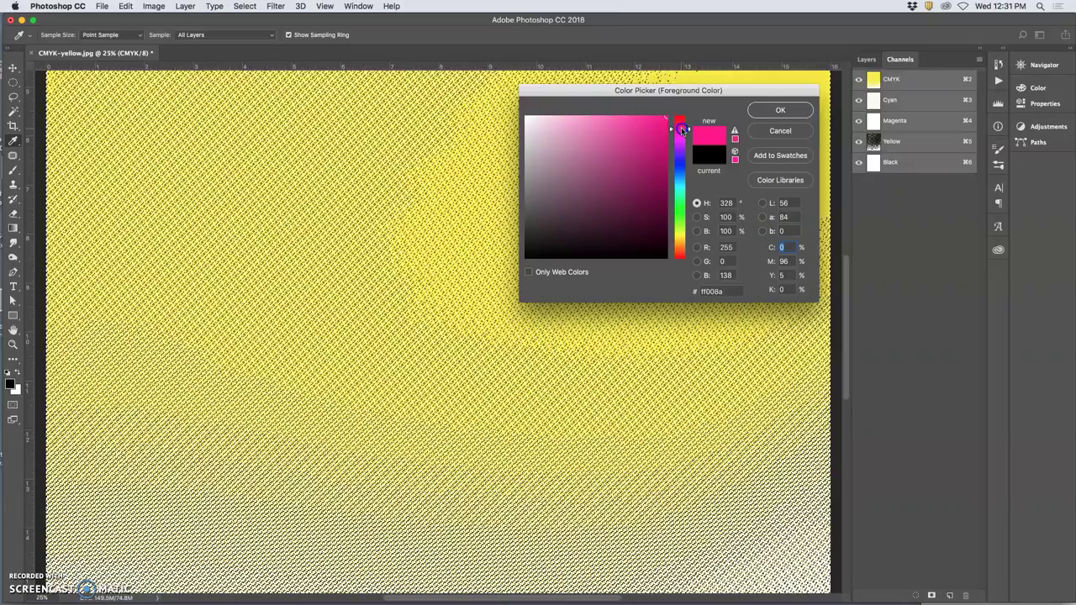
{"action": "left_click", "coordinate": [681, 127]}
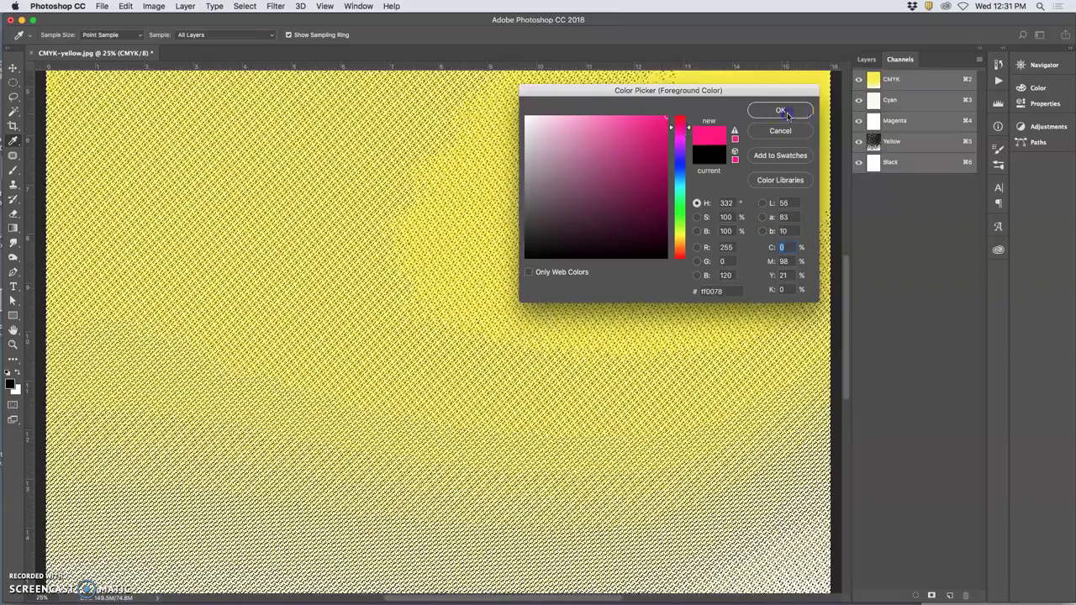
{"action": "left_click", "coordinate": [781, 111]}
Fill the halftone dots with the pink foreground colour and view the whole page.
{"action": "key", "text": "w"}
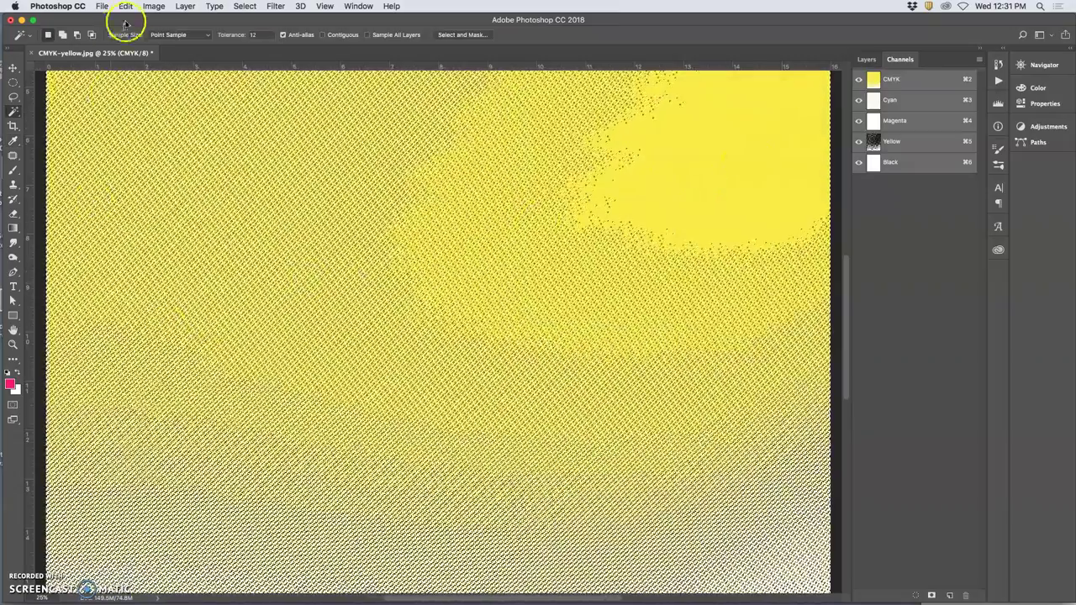
{"action": "left_click", "coordinate": [125, 6]}
{"action": "left_click", "coordinate": [152, 187]}
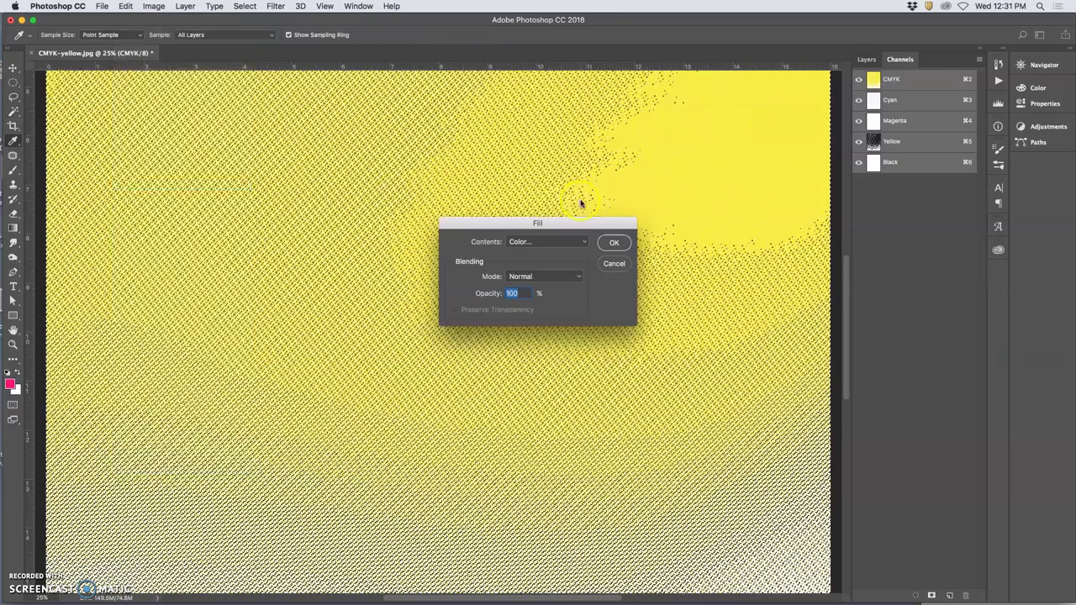
{"action": "left_click", "coordinate": [584, 241]}
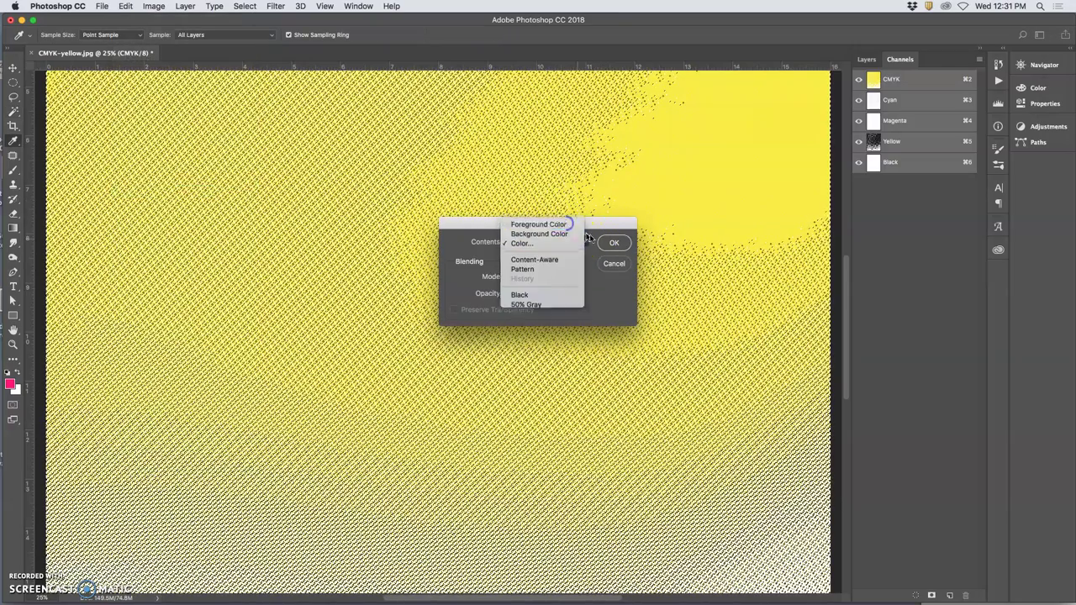
{"action": "left_click", "coordinate": [616, 243]}
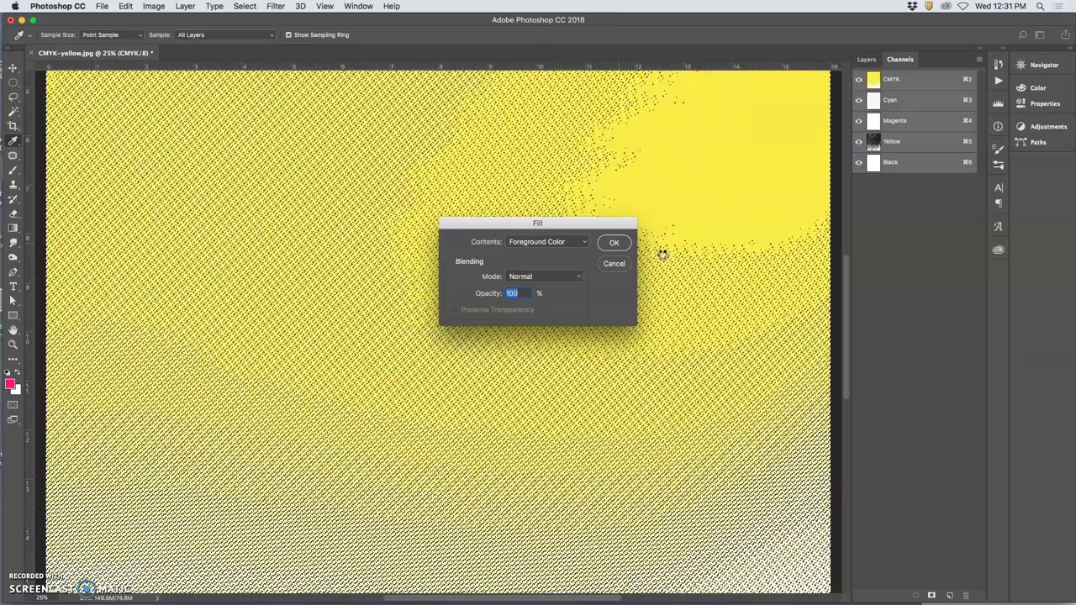
{"action": "key", "text": "w"}
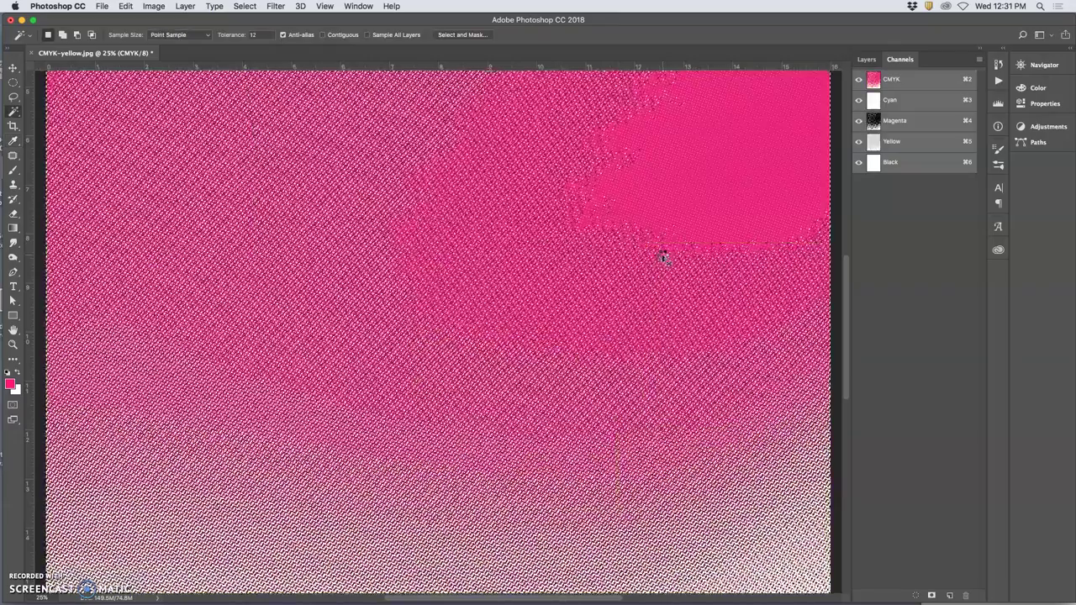
{"action": "key", "text": "super+4"}
{"action": "key", "text": "super+minus"}
{"action": "key", "text": "super+2"}
{"action": "key", "text": "super+minus"}
{"action": "left_click", "coordinate": [568, 228]}
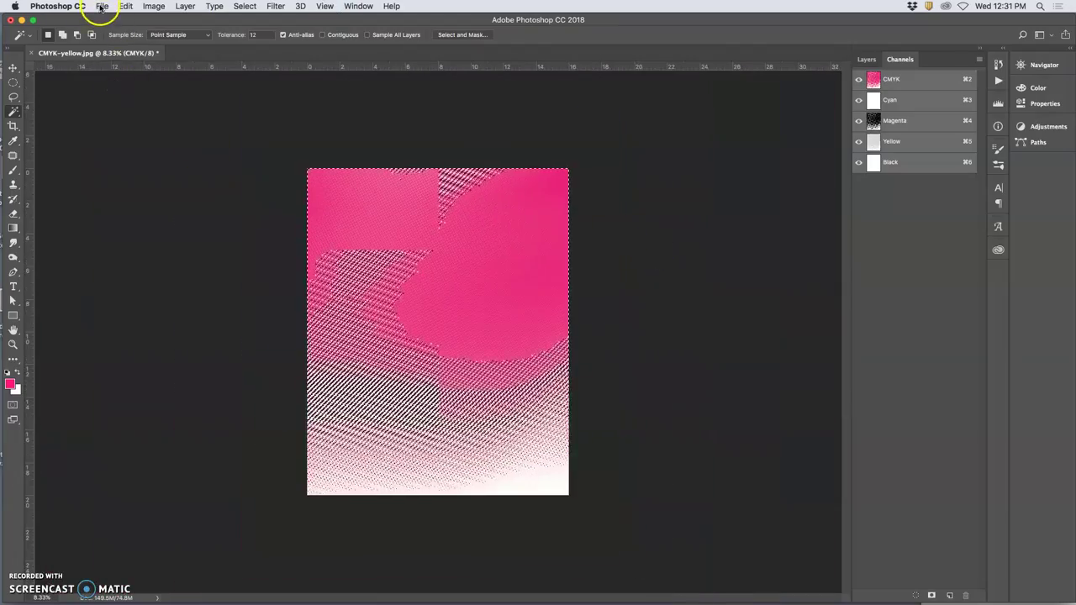
Save As CMYK-magenta.jpg in JPEG format, accepting the default JPEG quality options.
{"action": "left_click", "coordinate": [100, 6]}
{"action": "left_click", "coordinate": [119, 122]}
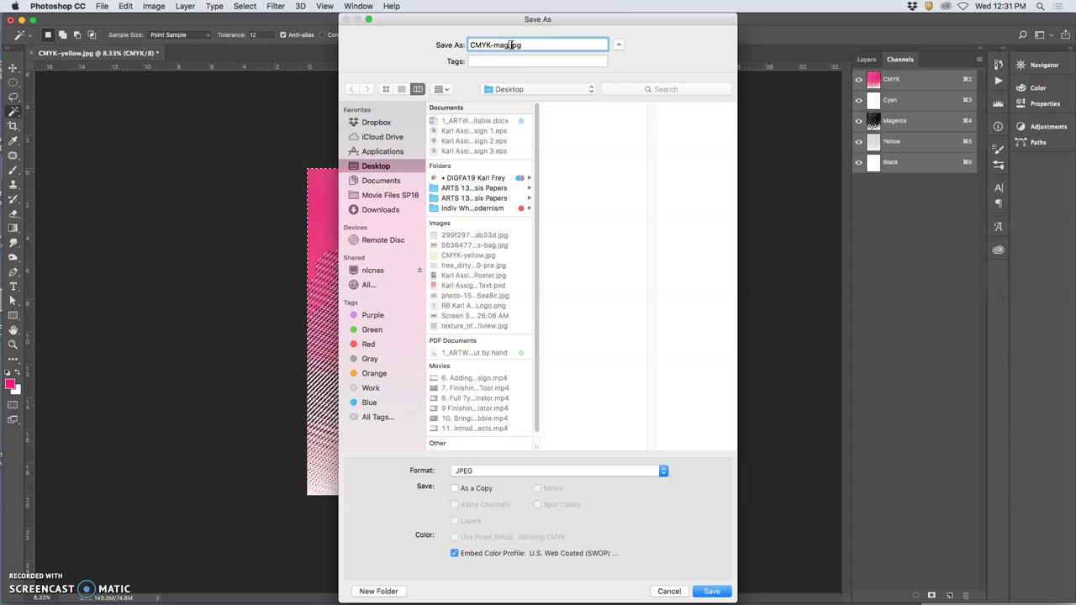
{"action": "left_click", "coordinate": [712, 591]}
{"action": "left_click", "coordinate": [617, 222]}
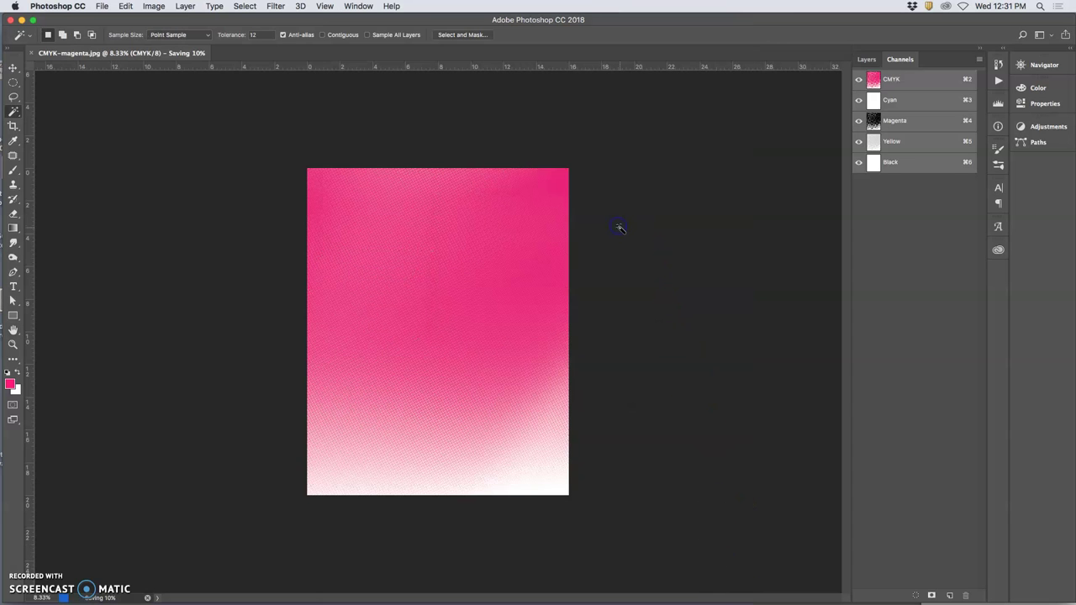
{"action": "left_click", "coordinate": [891, 123], "text": "super"}
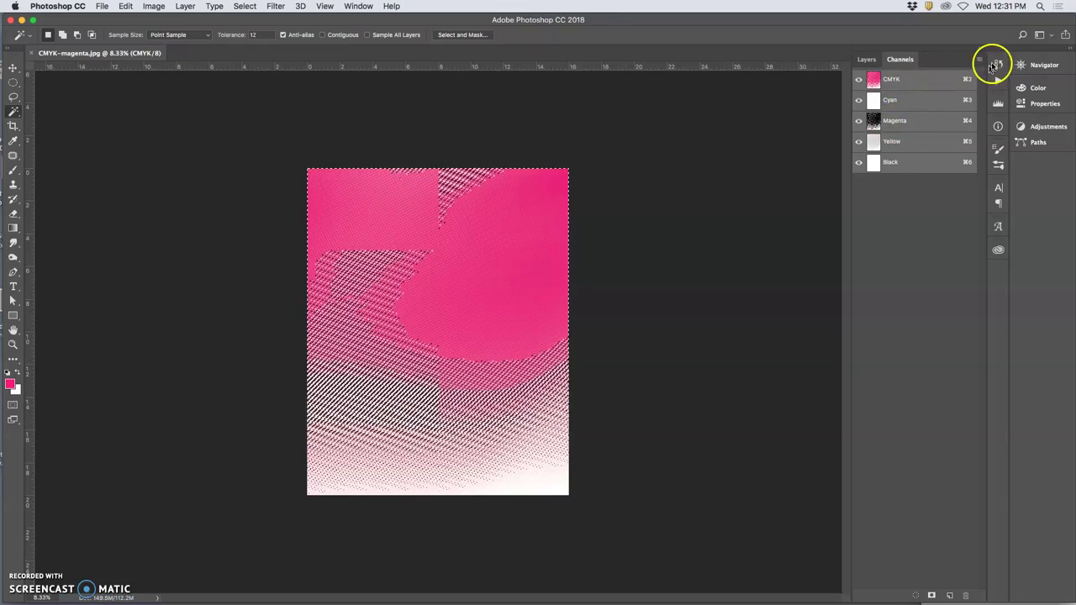
Step back in History to the first Delete Channel state, restoring the purple-red-yellow gradient.
{"action": "left_click", "coordinate": [994, 65]}
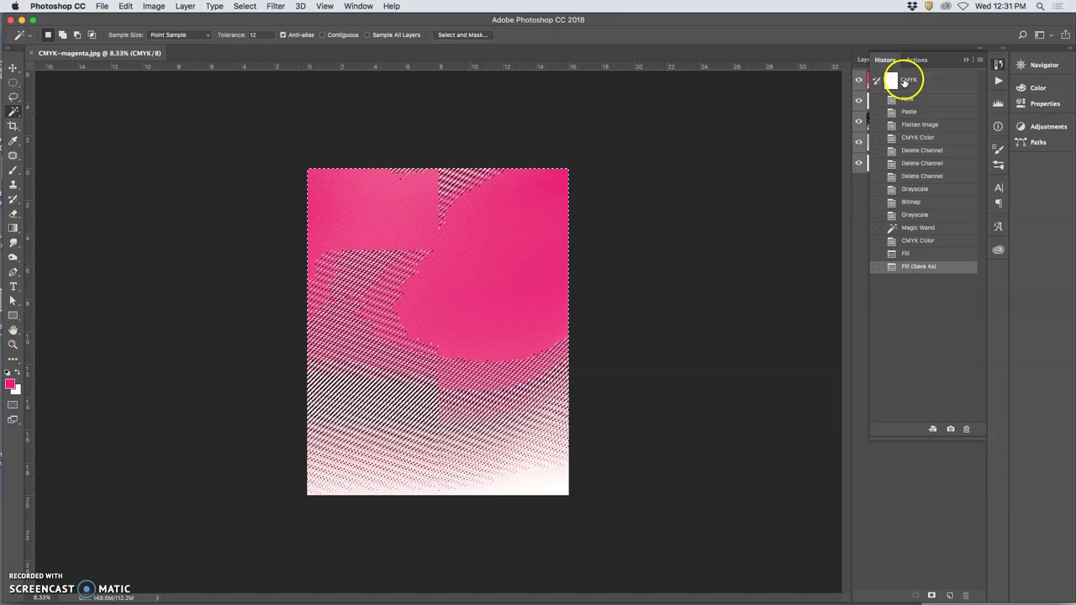
{"action": "left_click", "coordinate": [916, 150]}
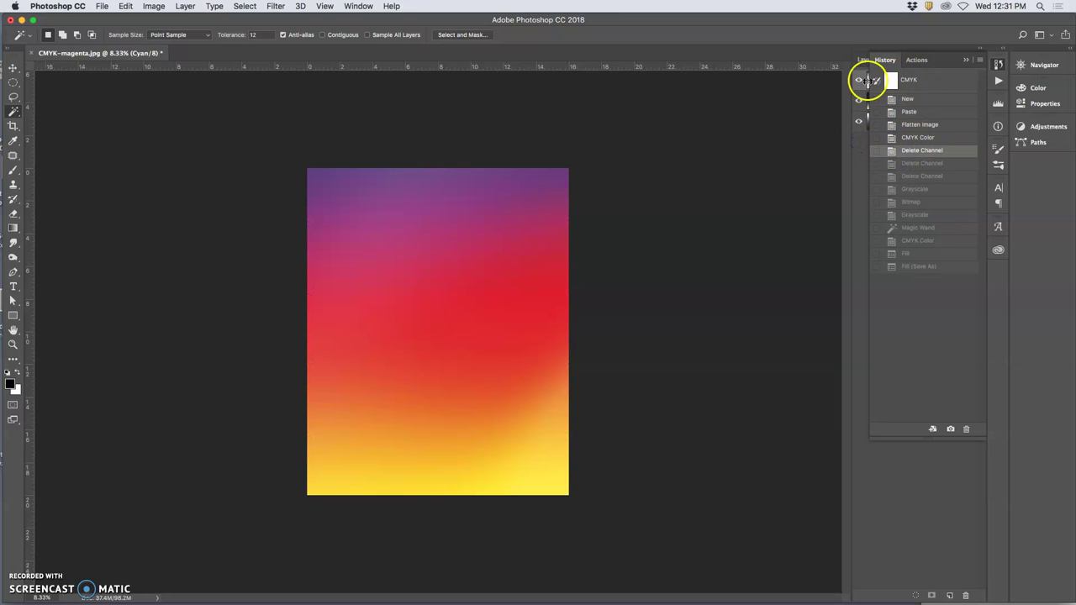
Delete the Yellow and Magenta channels, leaving only the Cyan channel.
{"action": "left_click", "coordinate": [965, 59]}
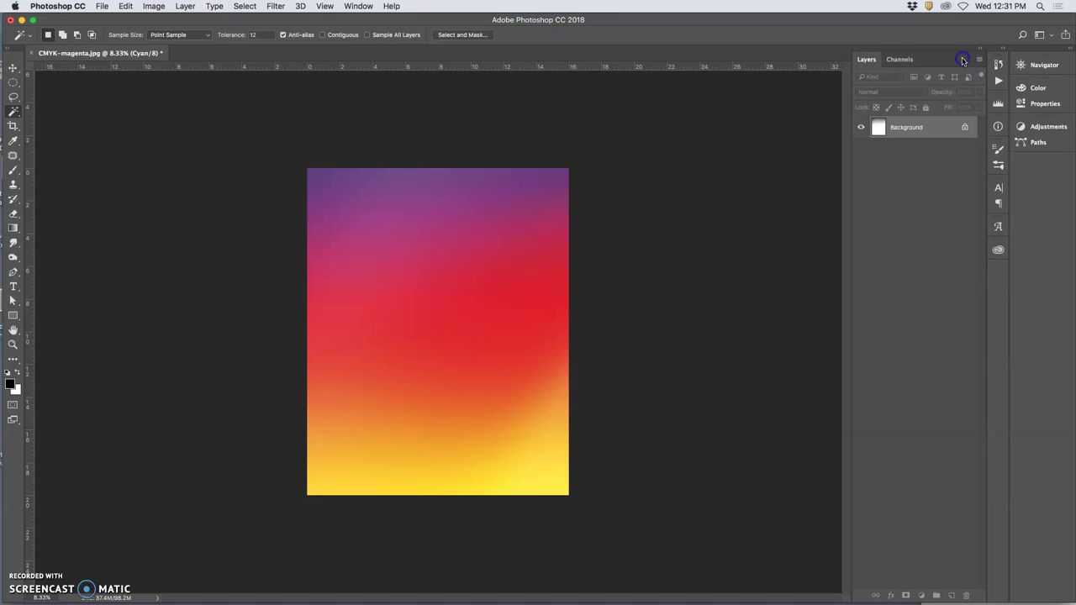
{"action": "left_click", "coordinate": [901, 61]}
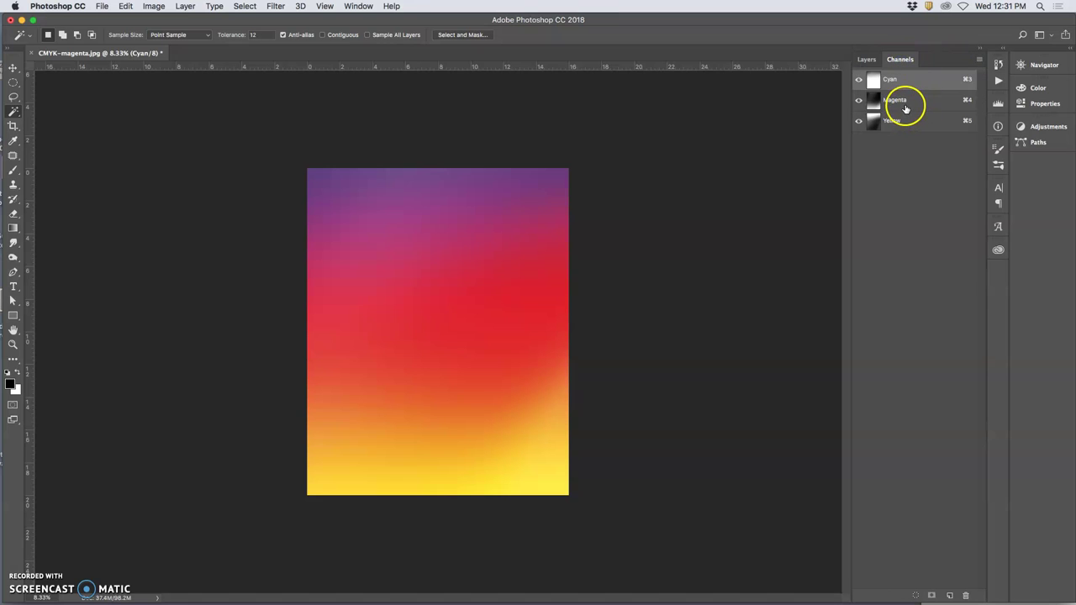
{"action": "left_click_drag", "start_coordinate": [902, 120], "coordinate": [968, 592]}
{"action": "left_click_drag", "start_coordinate": [913, 103], "coordinate": [968, 593]}
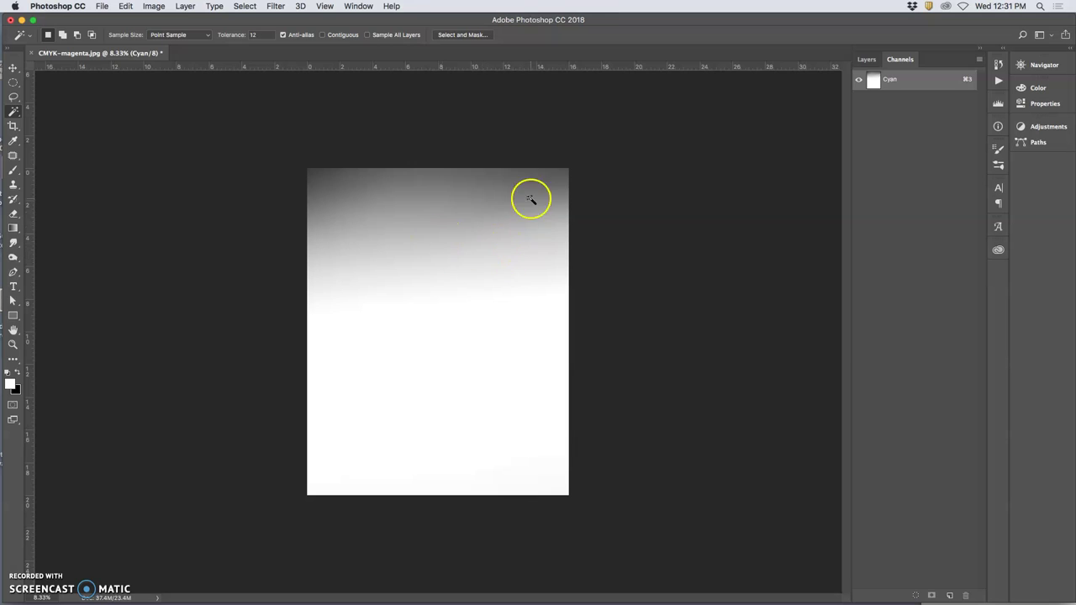
Convert the cyan channel to Grayscale, then to a 350 ppi Bitmap with round 20 lines/inch, 75° halftone.
{"action": "left_click", "coordinate": [153, 7]}
{"action": "mouse_move", "coordinate": [161, 19]}
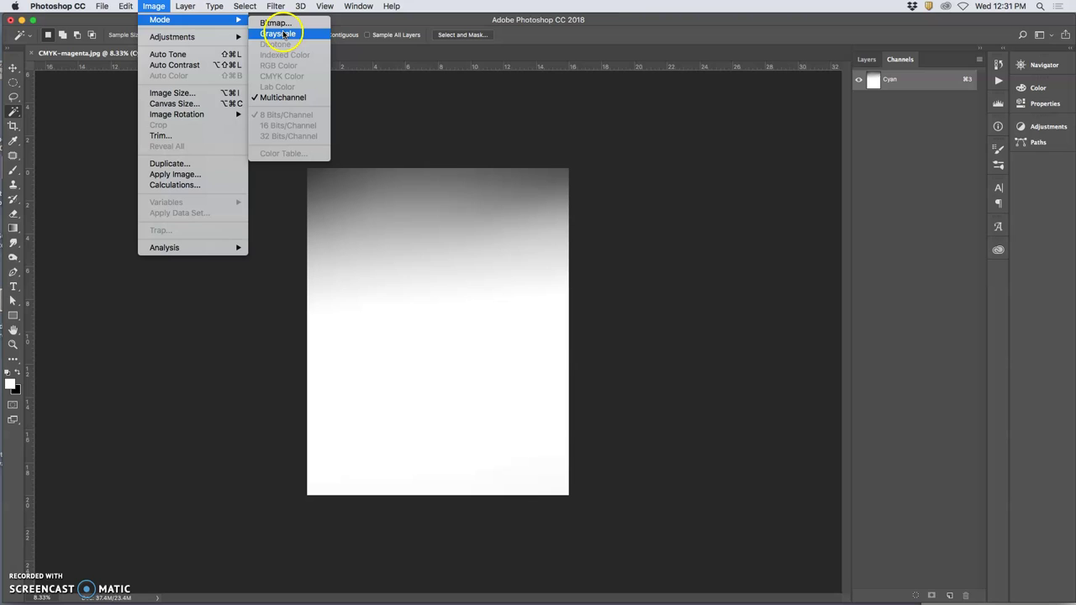
{"action": "left_click", "coordinate": [283, 34]}
{"action": "left_click", "coordinate": [157, 7]}
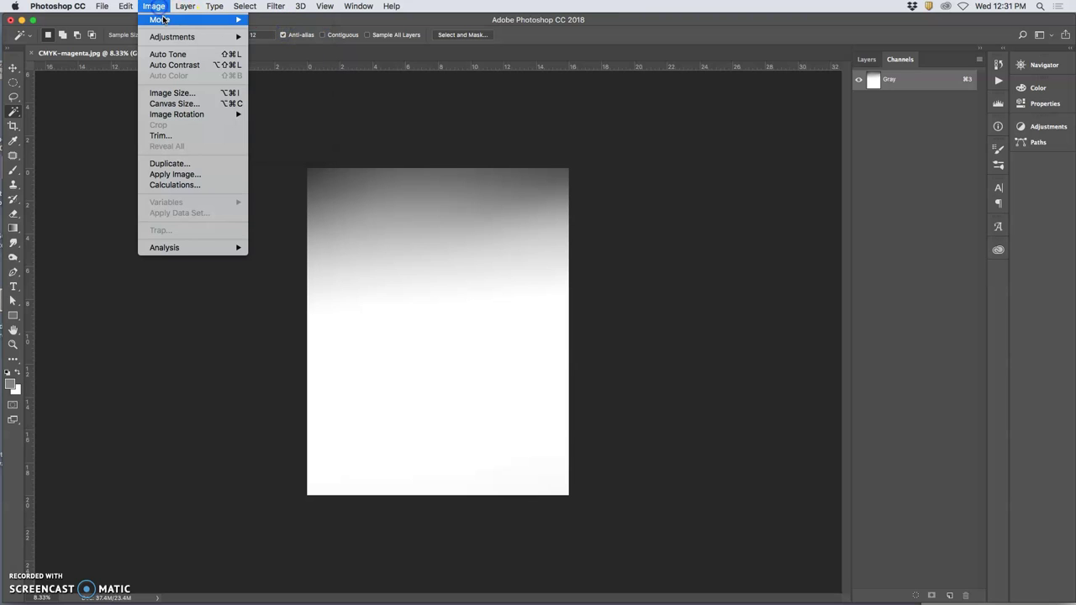
{"action": "mouse_move", "coordinate": [161, 18]}
{"action": "left_click", "coordinate": [276, 24]}
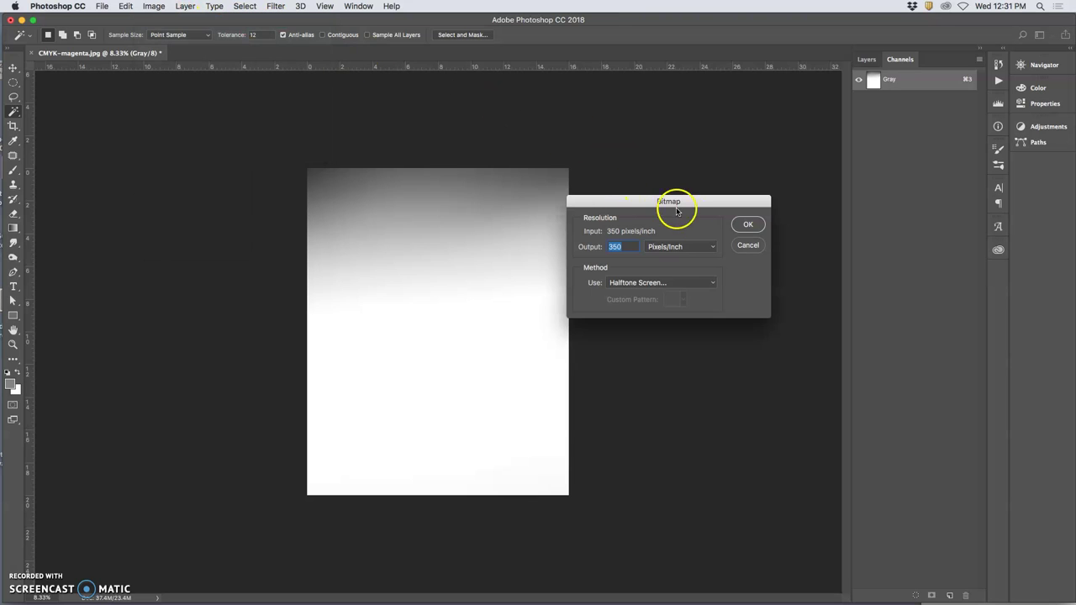
{"action": "left_click", "coordinate": [747, 224]}
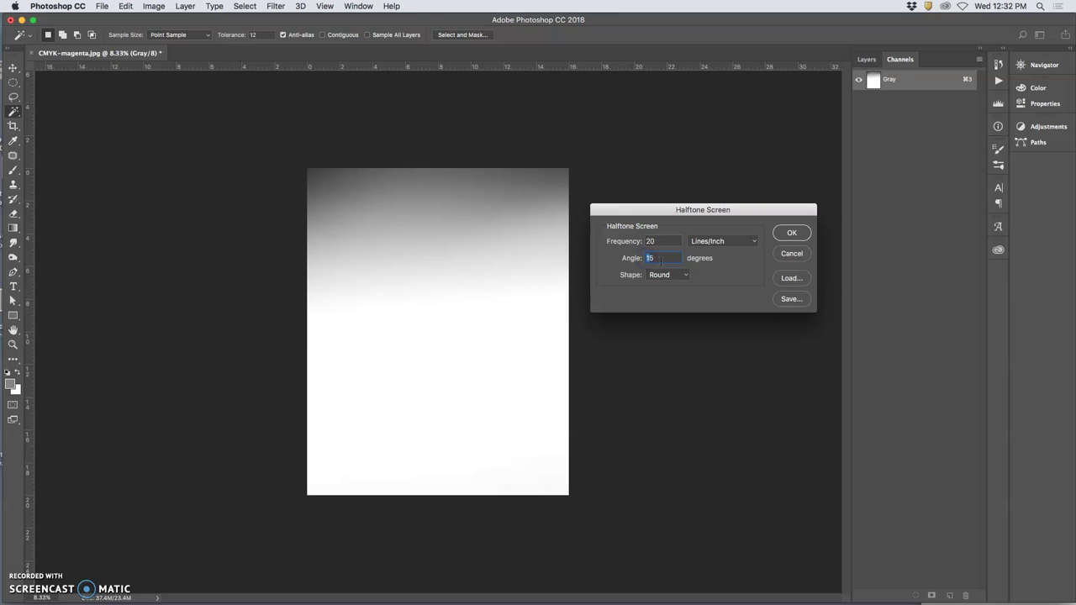
{"action": "left_click", "coordinate": [790, 234]}
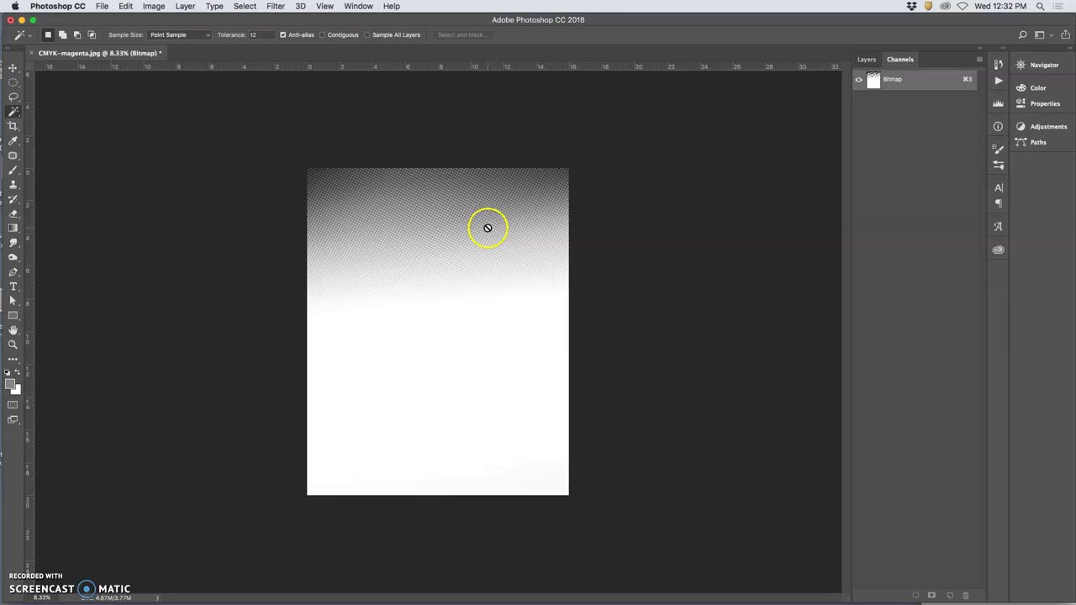
Convert the 75° bitmap halftone to Grayscale at size ratio 1.
{"action": "scroll", "coordinate": [456, 211], "scroll_direction": "up", "scroll_amount": 3}
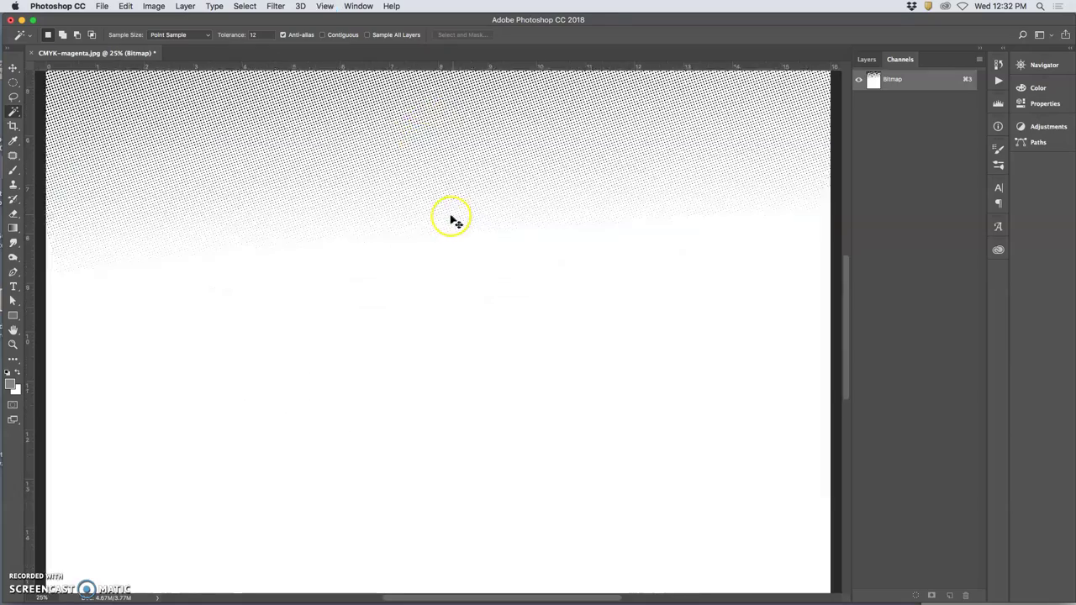
{"action": "scroll", "coordinate": [451, 218], "scroll_direction": "up", "scroll_amount": 5}
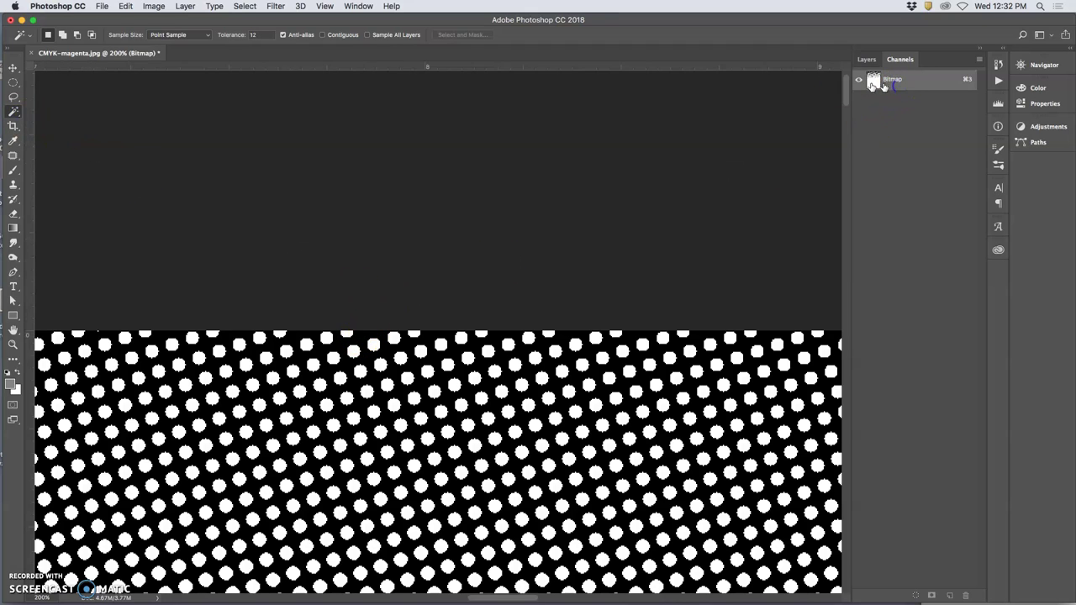
{"action": "left_click", "coordinate": [154, 6]}
{"action": "mouse_move", "coordinate": [151, 24]}
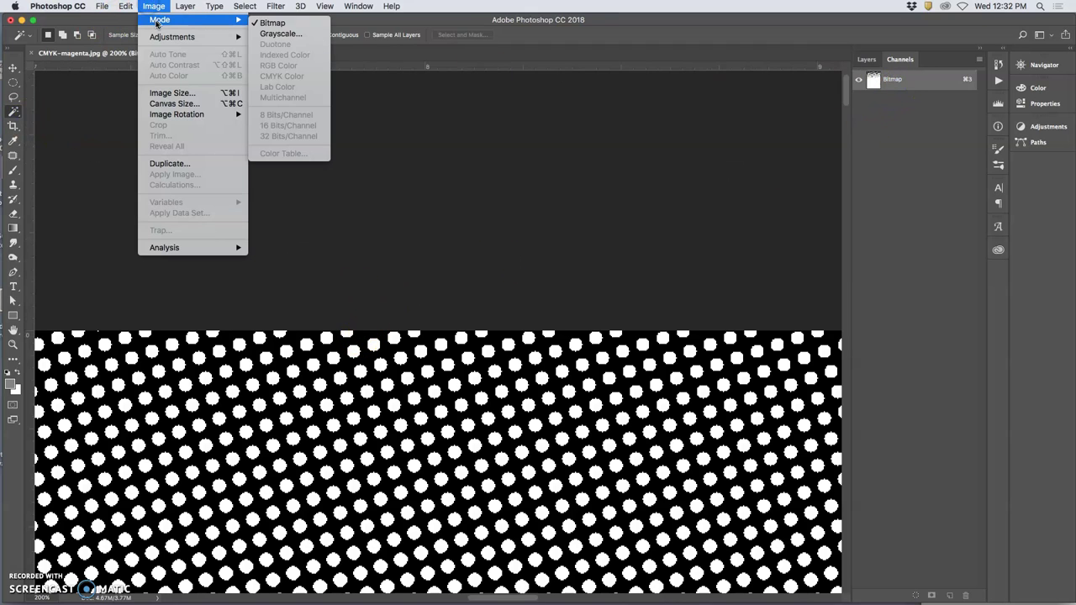
{"action": "left_click", "coordinate": [278, 31]}
{"action": "left_click", "coordinate": [572, 264]}
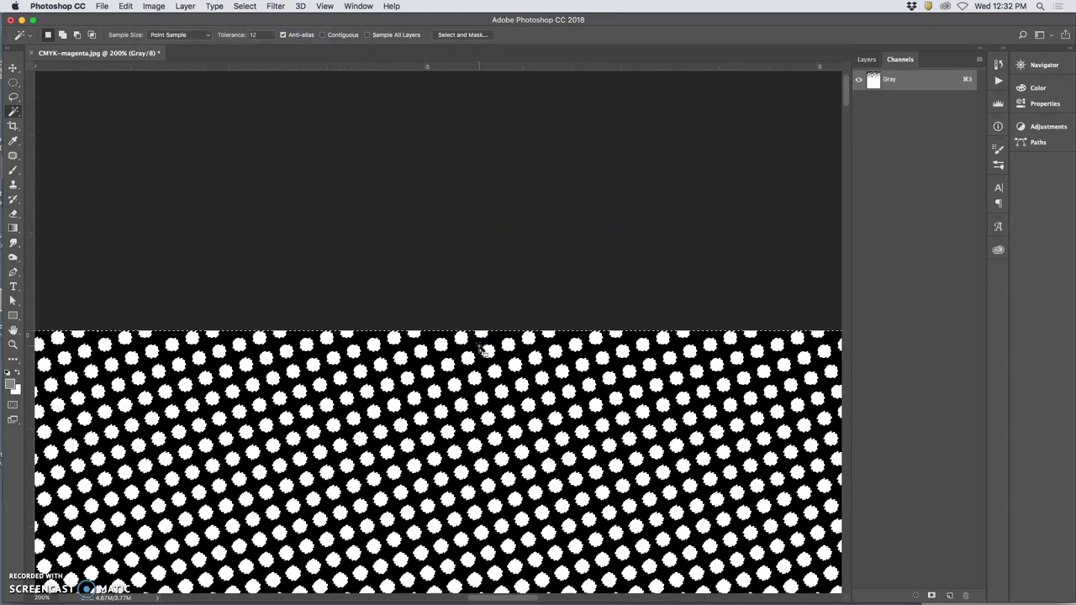
{"action": "left_click", "coordinate": [153, 6]}
{"action": "mouse_move", "coordinate": [164, 19]}
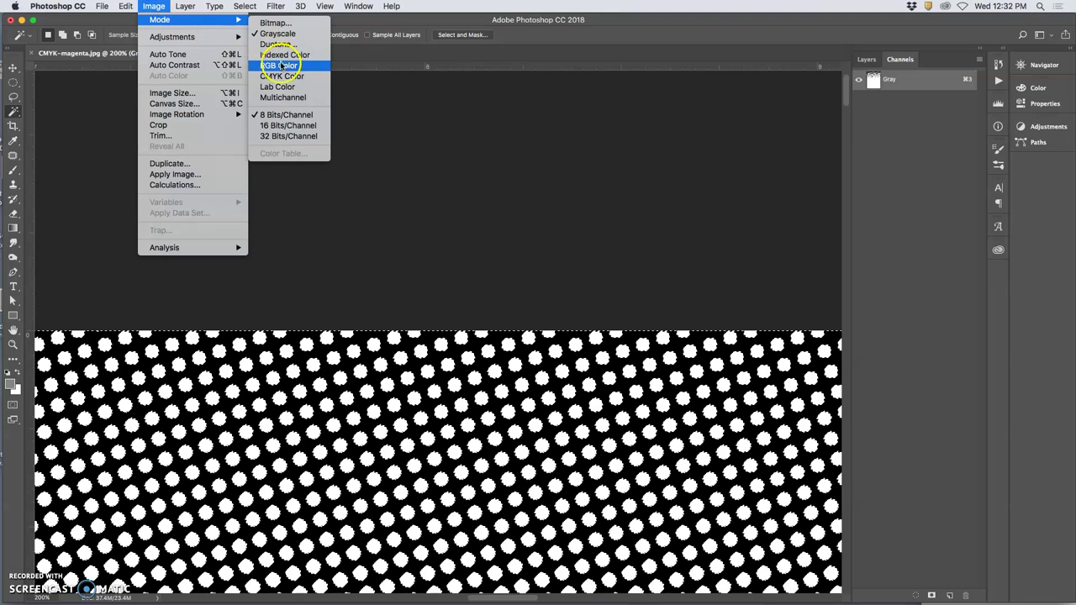
{"action": "key", "text": "Escape"}
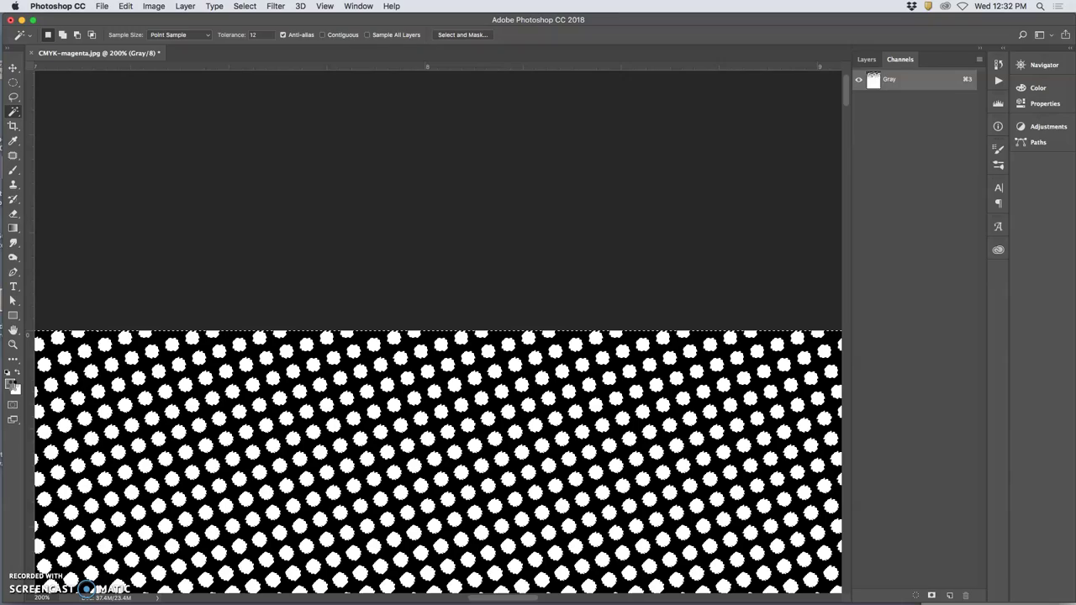
Set the foreground colour to sky blue, #00a8ff.
{"action": "left_click", "coordinate": [11, 383]}
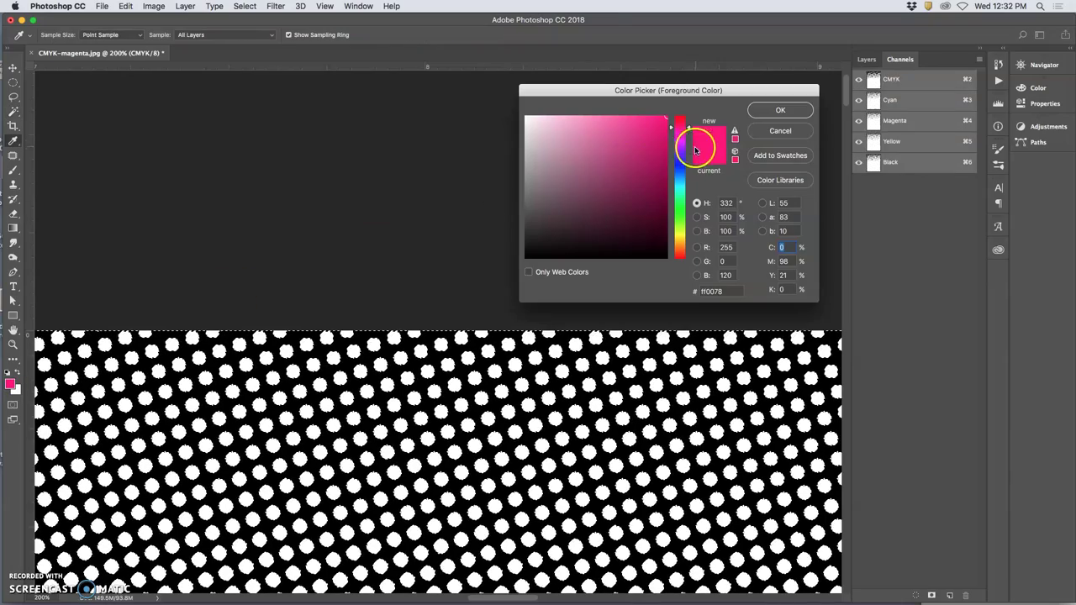
{"action": "left_click", "coordinate": [678, 178]}
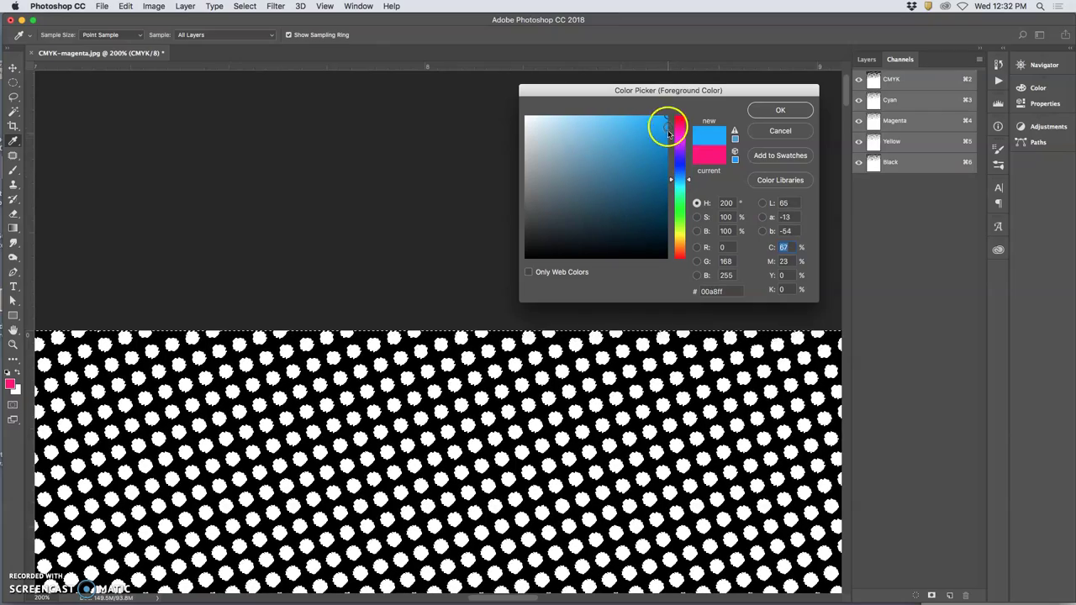
{"action": "left_click", "coordinate": [794, 111]}
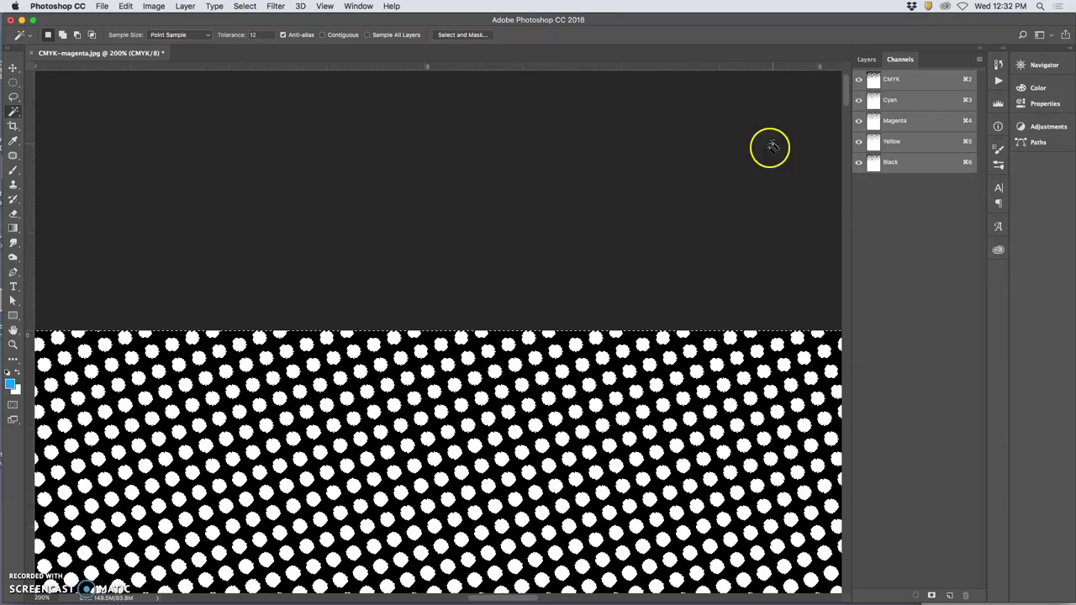
Fill the selection with the blue foreground colour.
{"action": "left_click", "coordinate": [125, 7]}
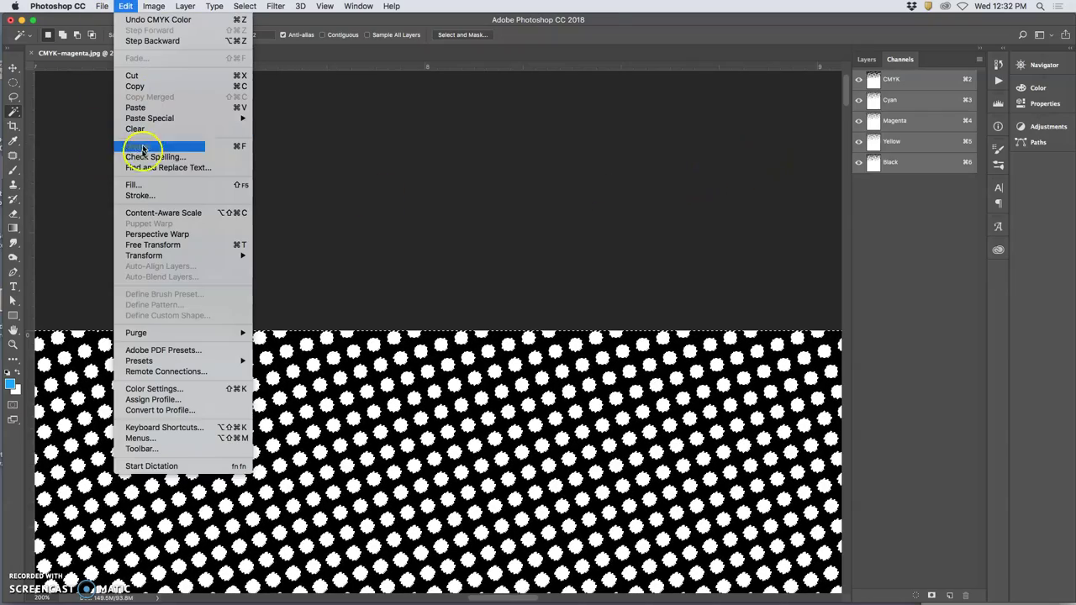
{"action": "left_click", "coordinate": [137, 179]}
{"action": "left_click", "coordinate": [612, 244]}
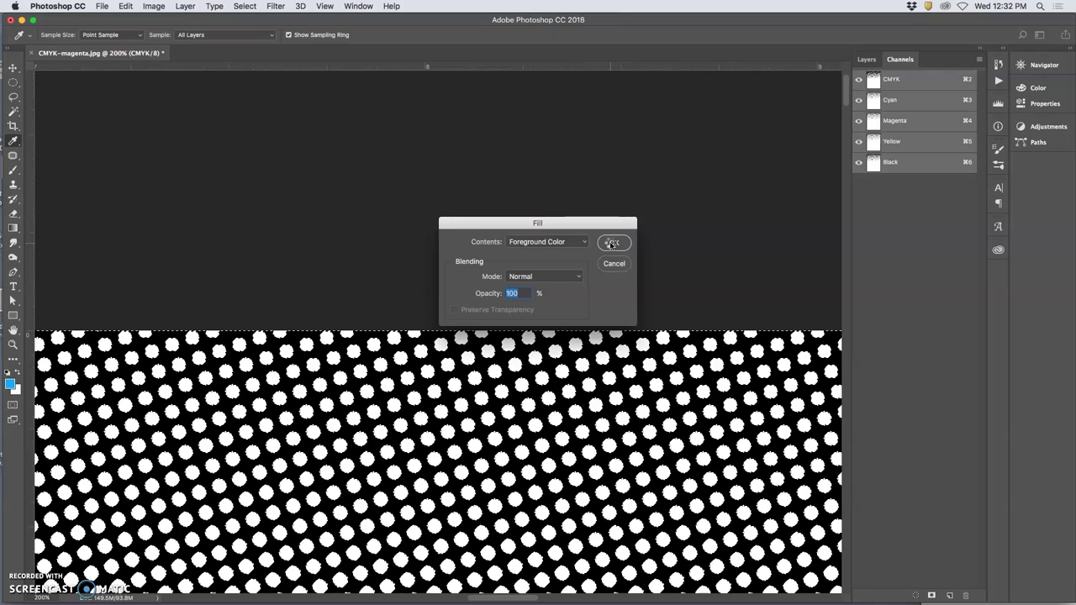
Save the blue plate as the JPEG CMYK-cyan.jpg, then close the document.
{"action": "left_click", "coordinate": [102, 6]}
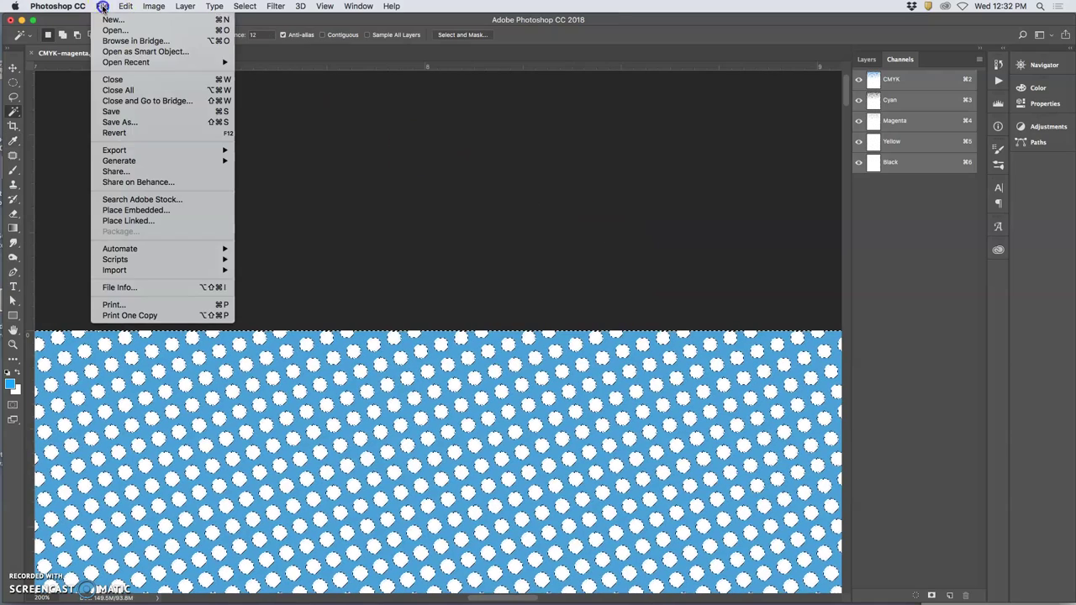
{"action": "left_click", "coordinate": [115, 123]}
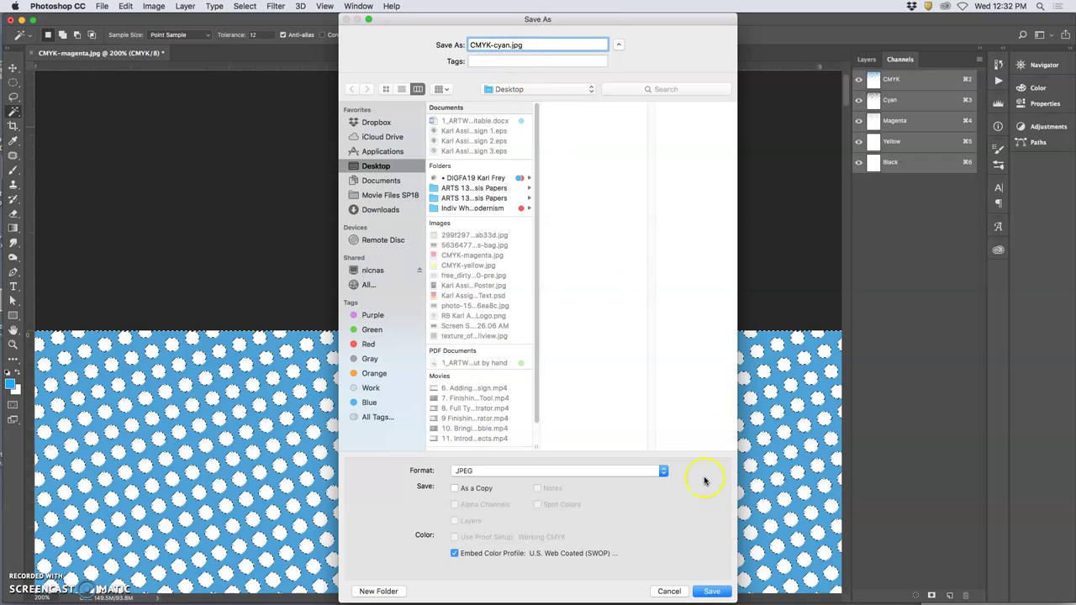
{"action": "left_click", "coordinate": [713, 592]}
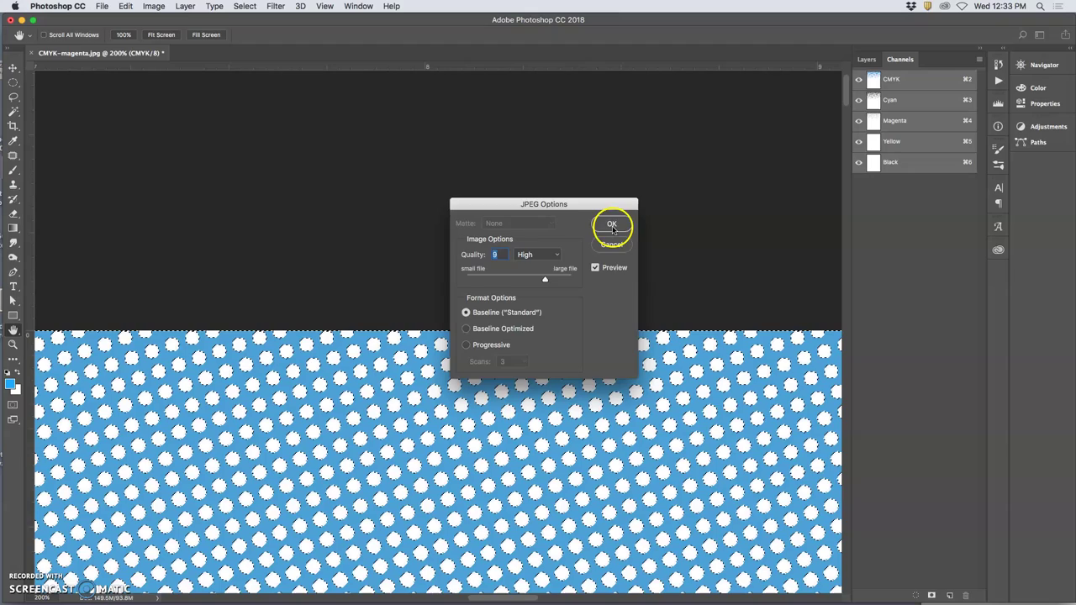
{"action": "left_click", "coordinate": [612, 225]}
{"action": "left_click", "coordinate": [77, 36]}
{"action": "left_click", "coordinate": [33, 53]}
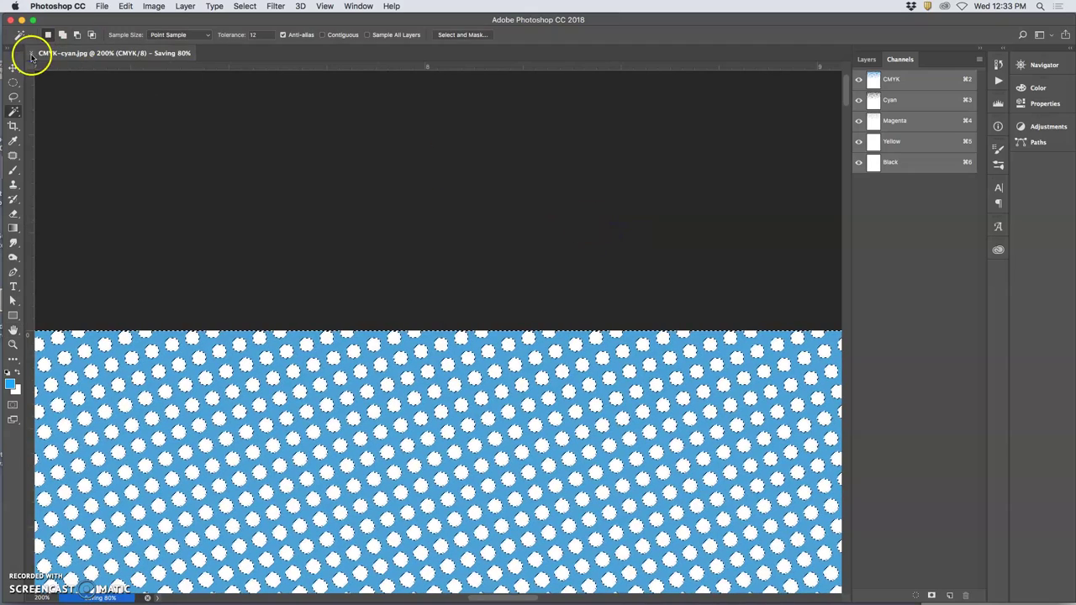
Reopen the 'Forking Bull Poster with Text' PSD from the recent files list.
{"action": "left_click", "coordinate": [102, 7]}
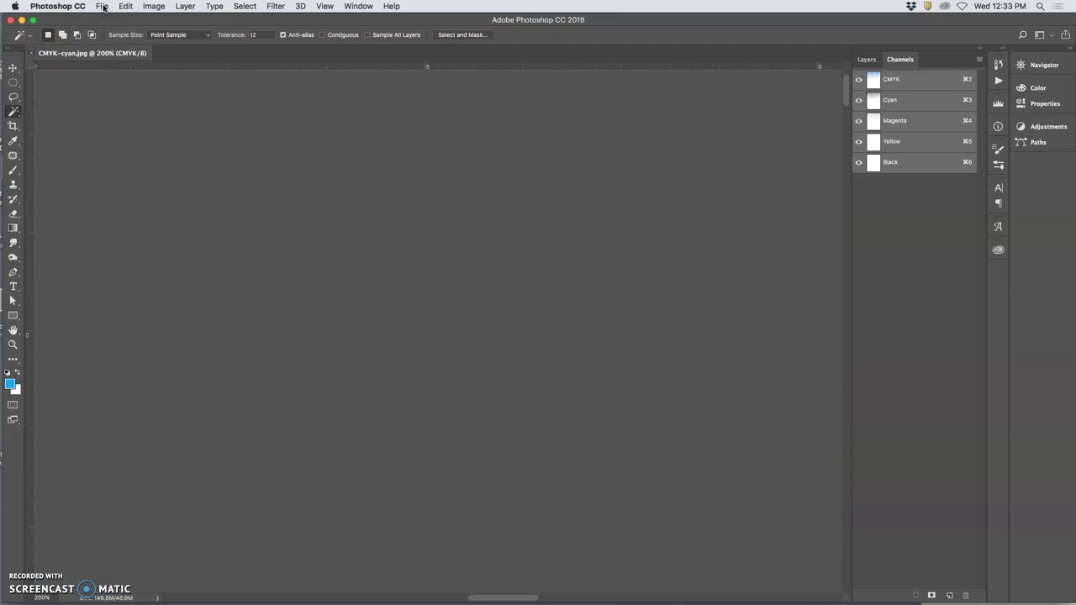
{"action": "left_click", "coordinate": [113, 60]}
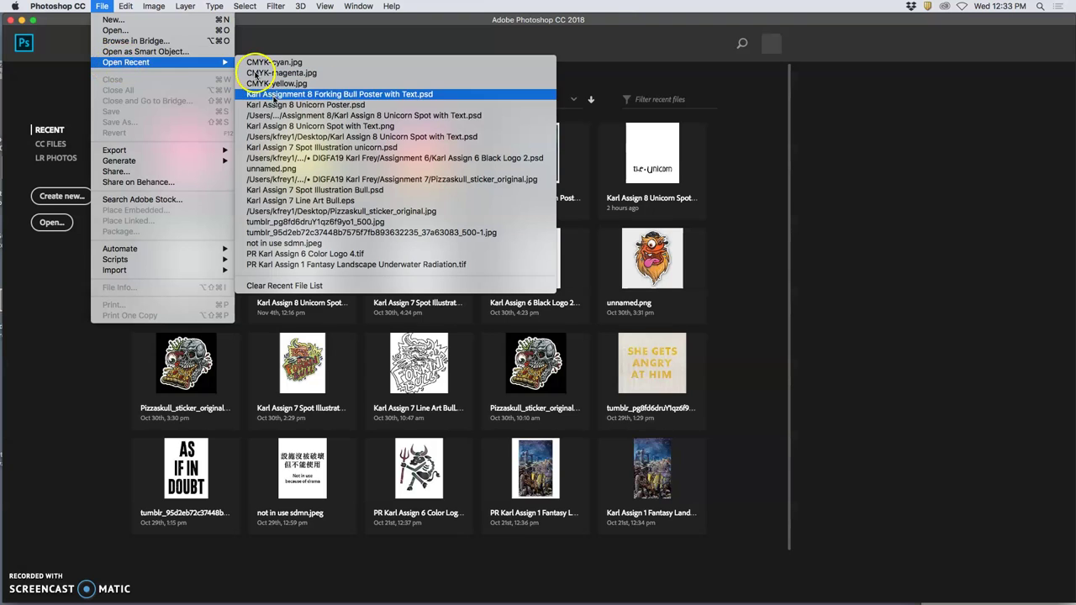
{"action": "left_click", "coordinate": [274, 95]}
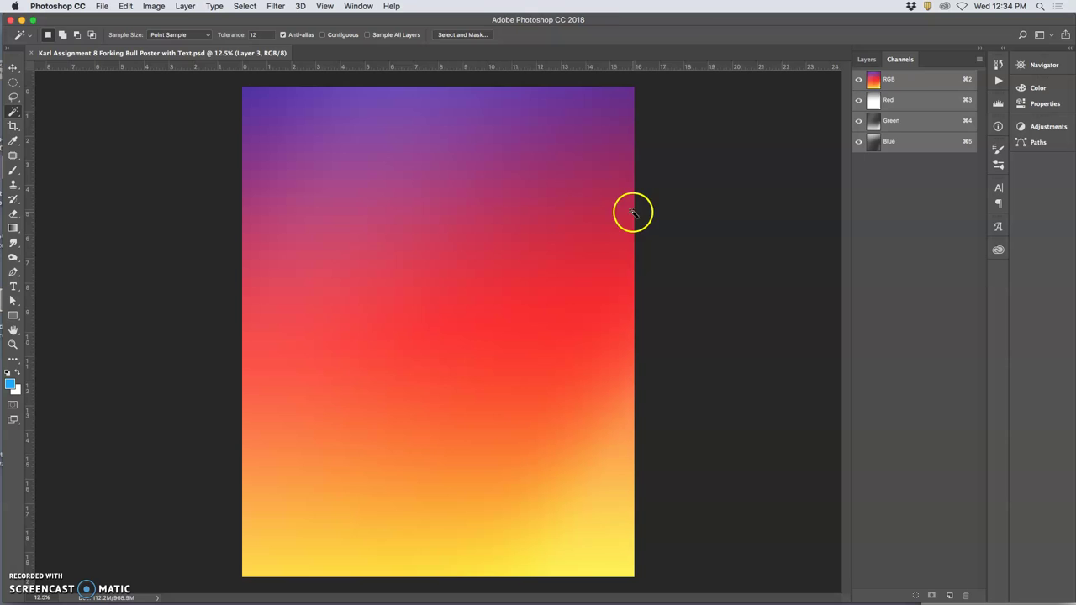
Hide Layers 1-3, show the bull logo and wood-plank layers, then show the desktop.
{"action": "left_click_drag", "start_coordinate": [689, 23], "coordinate": [689, 34]}
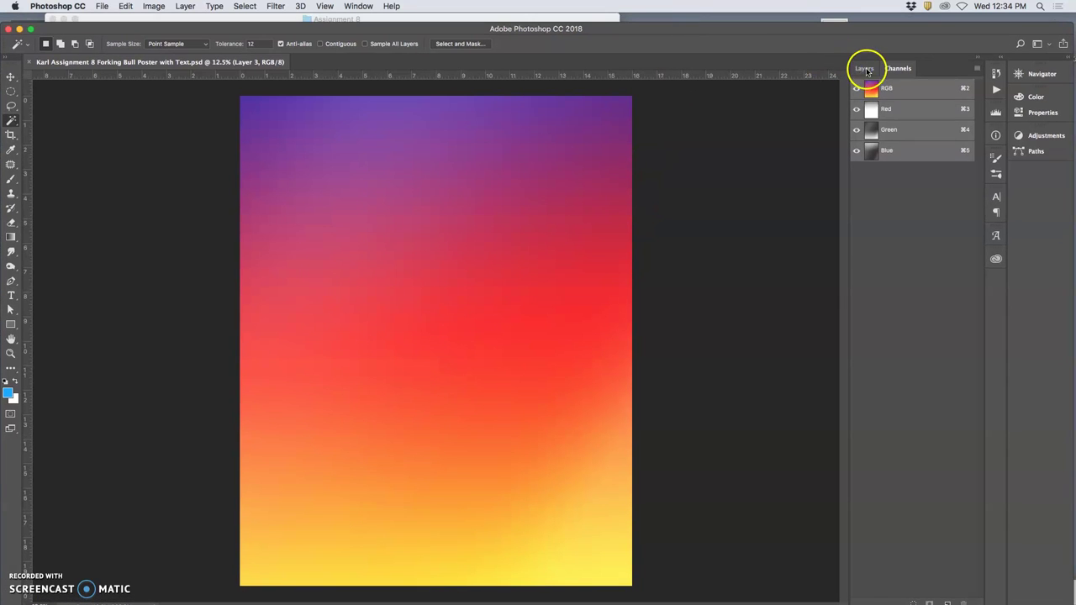
{"action": "left_click", "coordinate": [866, 68]}
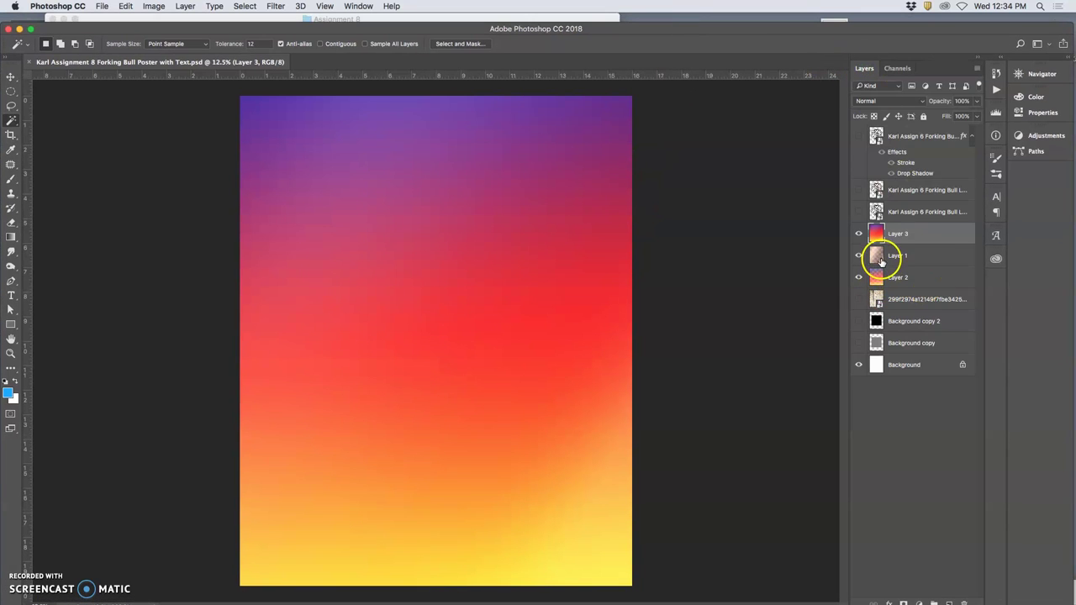
{"action": "left_click", "coordinate": [896, 69]}
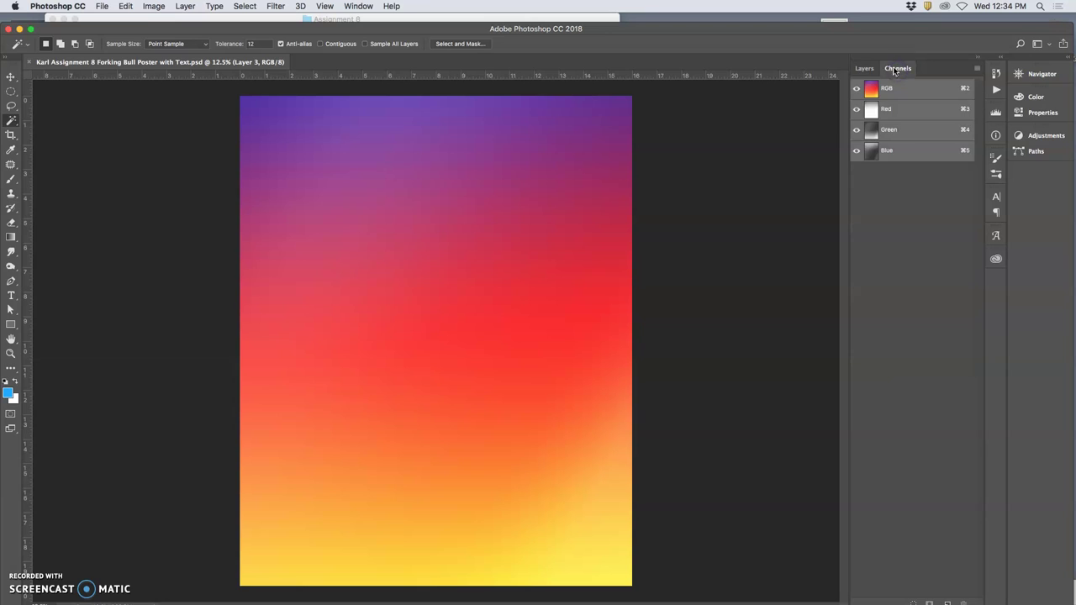
{"action": "left_click", "coordinate": [865, 68]}
{"action": "left_click", "coordinate": [857, 235]}
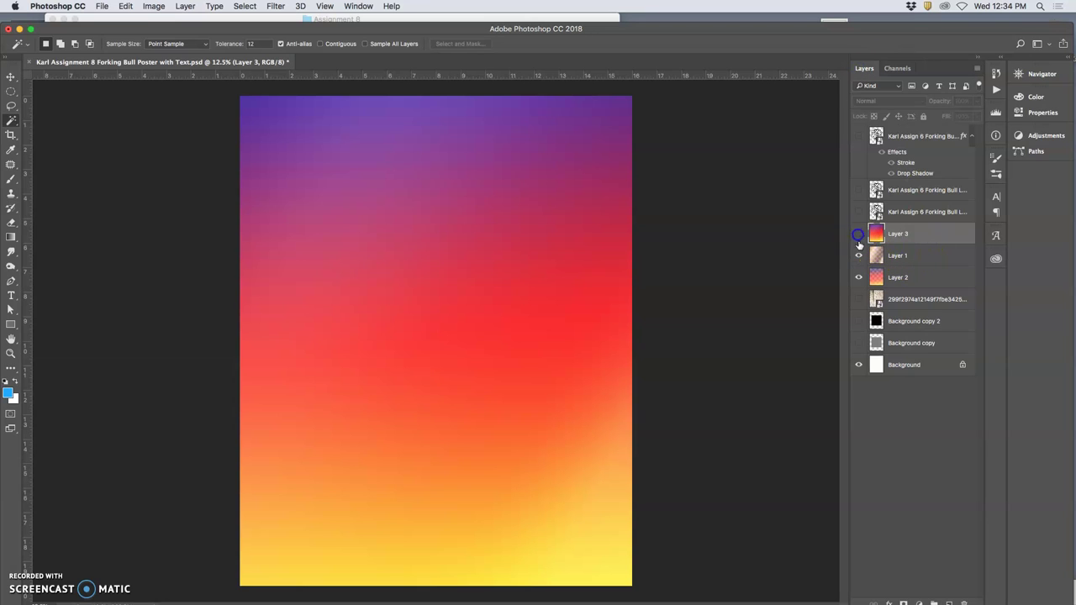
{"action": "left_click", "coordinate": [858, 278]}
{"action": "left_click", "coordinate": [858, 255]}
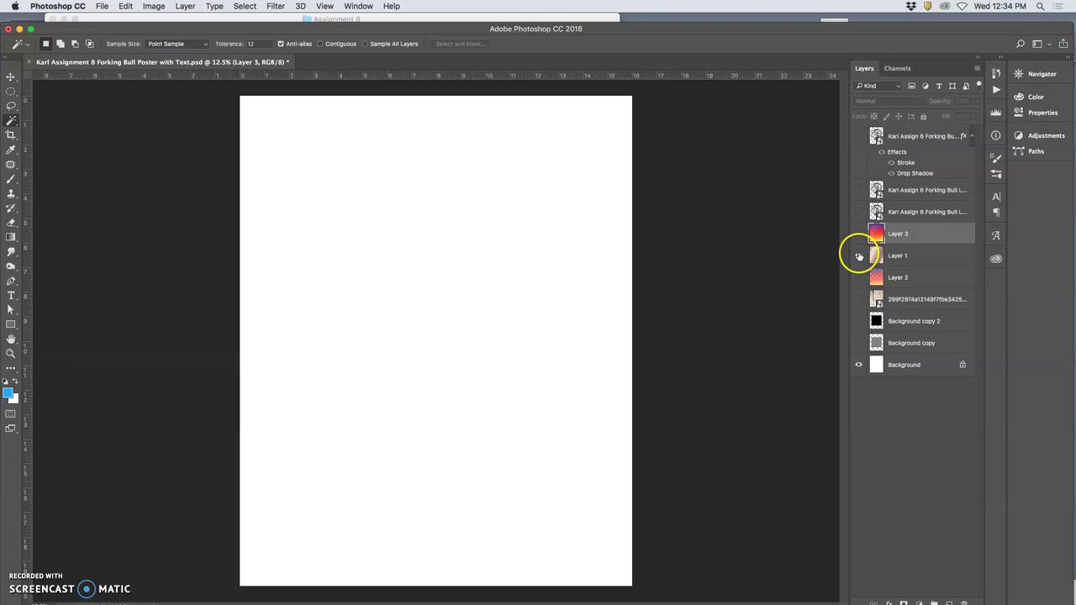
{"action": "left_click_drag", "start_coordinate": [859, 136], "coordinate": [858, 212]}
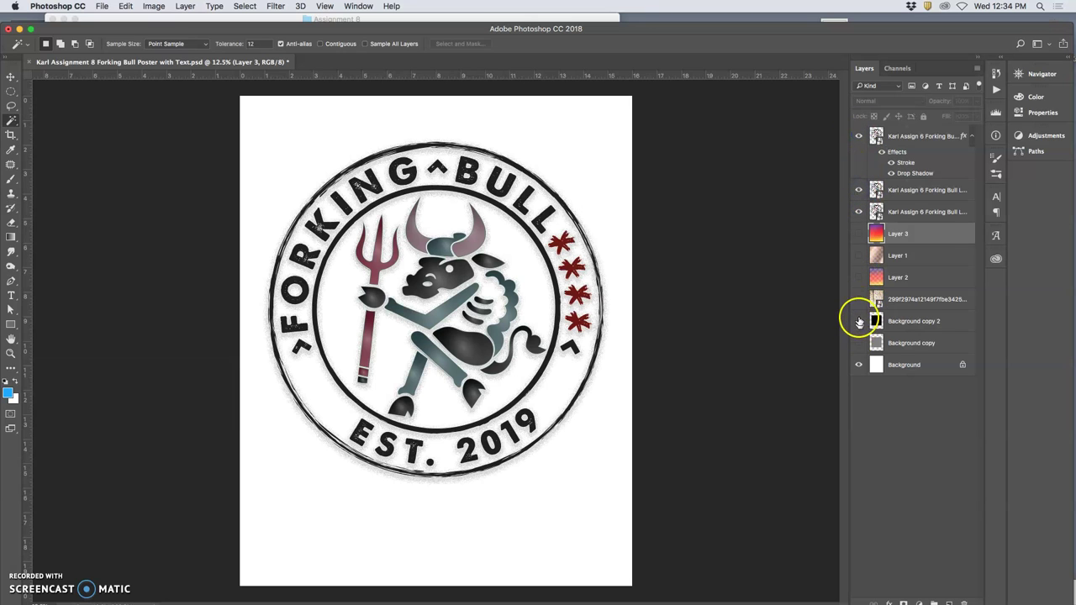
{"action": "left_click", "coordinate": [858, 299]}
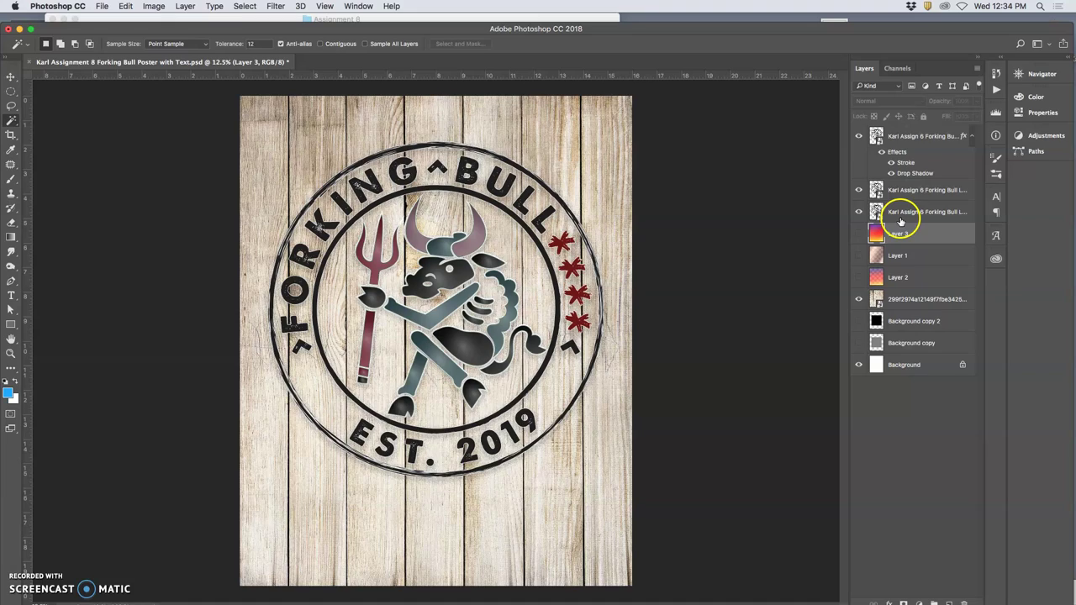
{"action": "key", "text": "F11"}
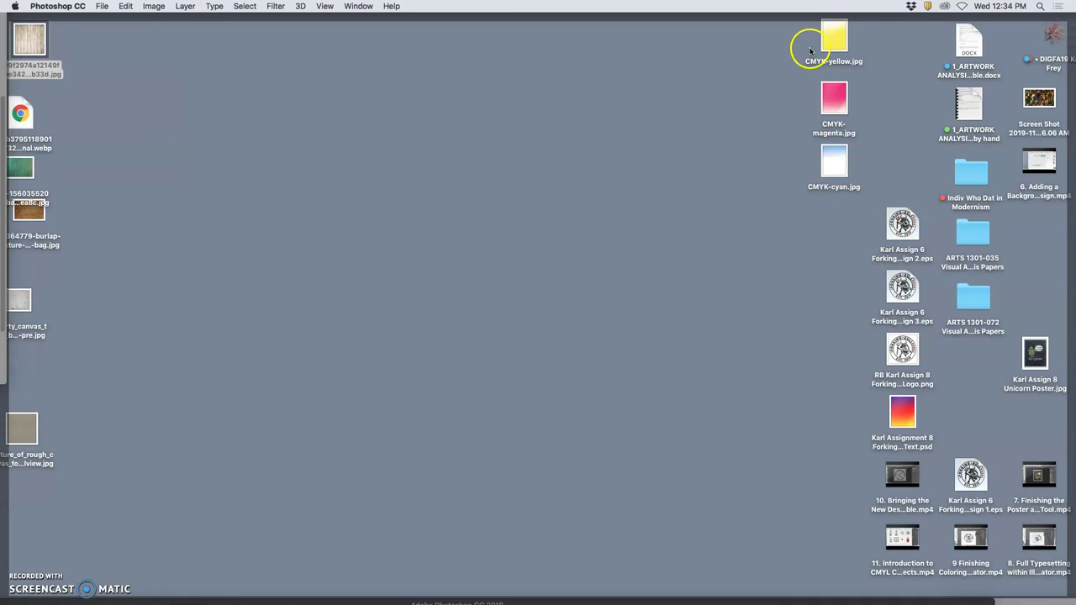
Dismiss the clipboard alert, select the three CMYK halftone JPEGs on the desktop, and return to the poster.
{"action": "left_click", "coordinate": [833, 160]}
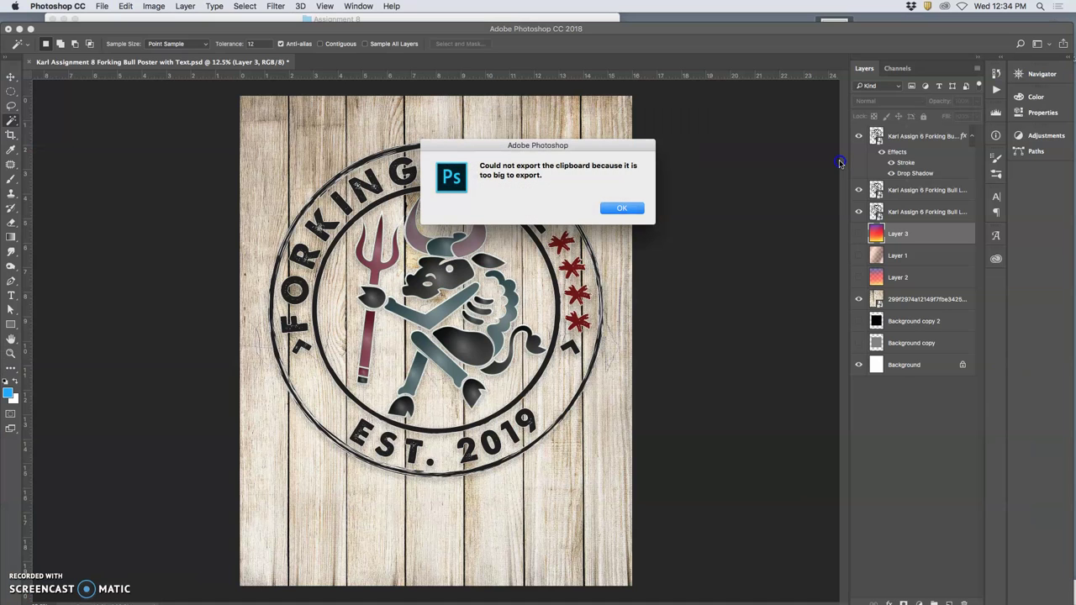
{"action": "left_click", "coordinate": [622, 208]}
{"action": "key", "text": "F11"}
{"action": "left_click_drag", "start_coordinate": [866, 195], "coordinate": [579, 315]}
{"action": "key", "text": "F11"}
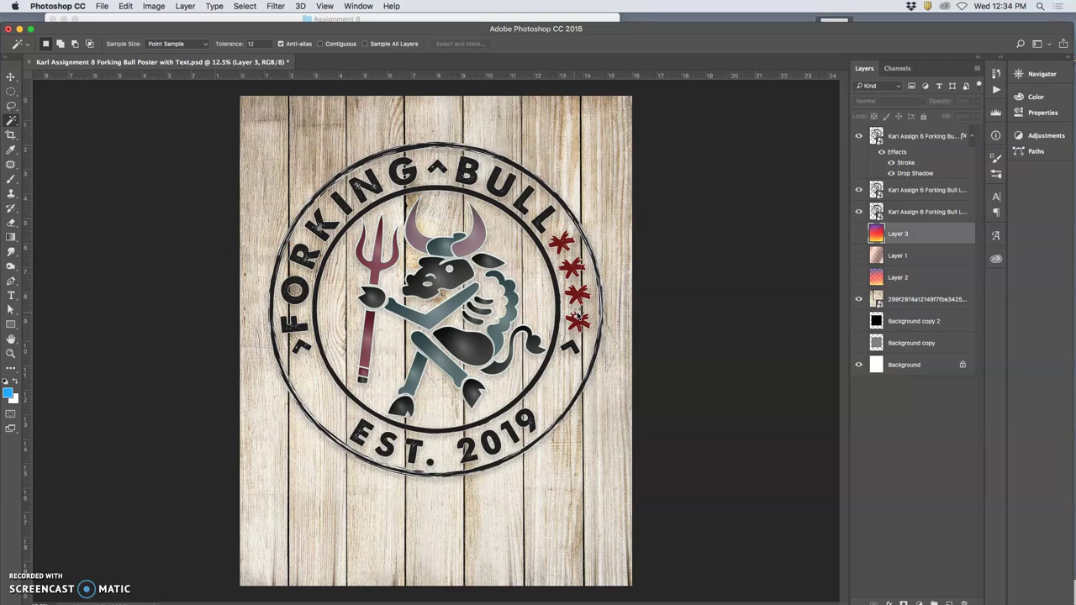